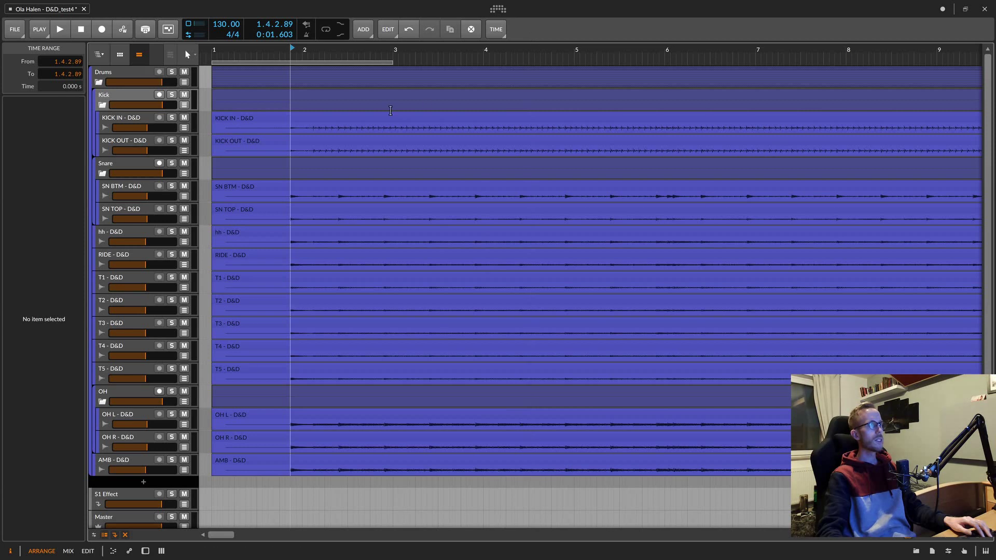
Set the play position to 1.3.3.00 and select the Kick, Snare, OH and Drums group tracks in turn to review the grouping
{"action": "left_click", "coordinate": [267, 64]}
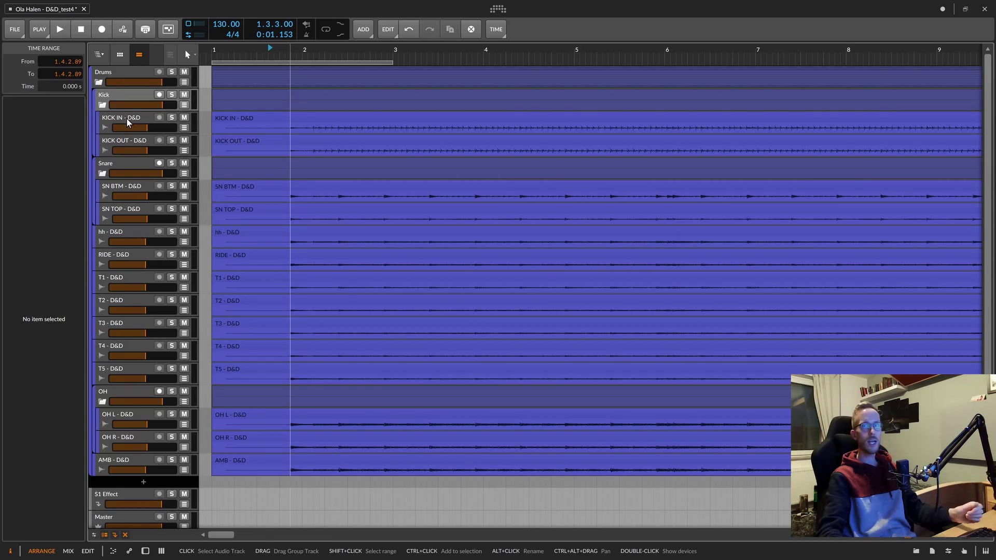
{"action": "left_click", "coordinate": [124, 97]}
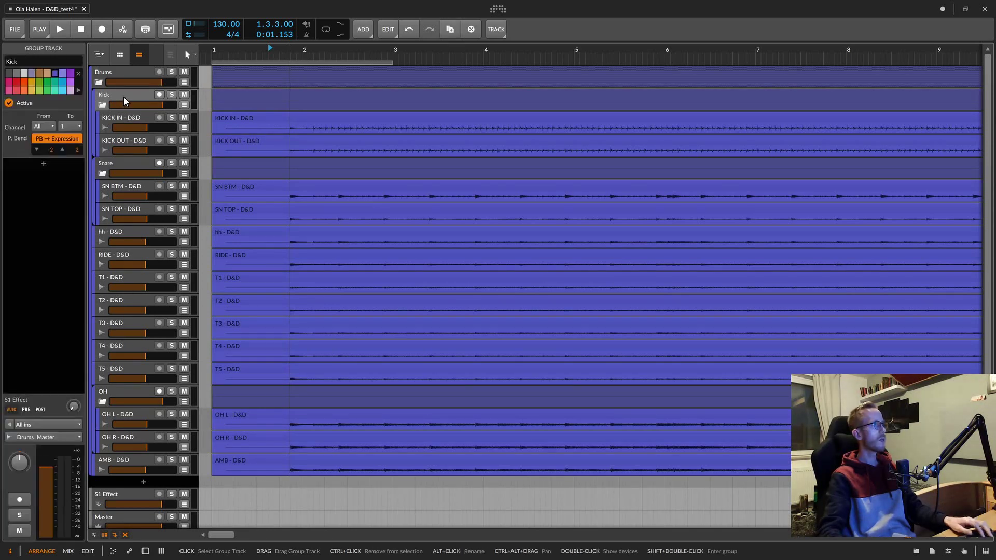
{"action": "left_click", "coordinate": [129, 164]}
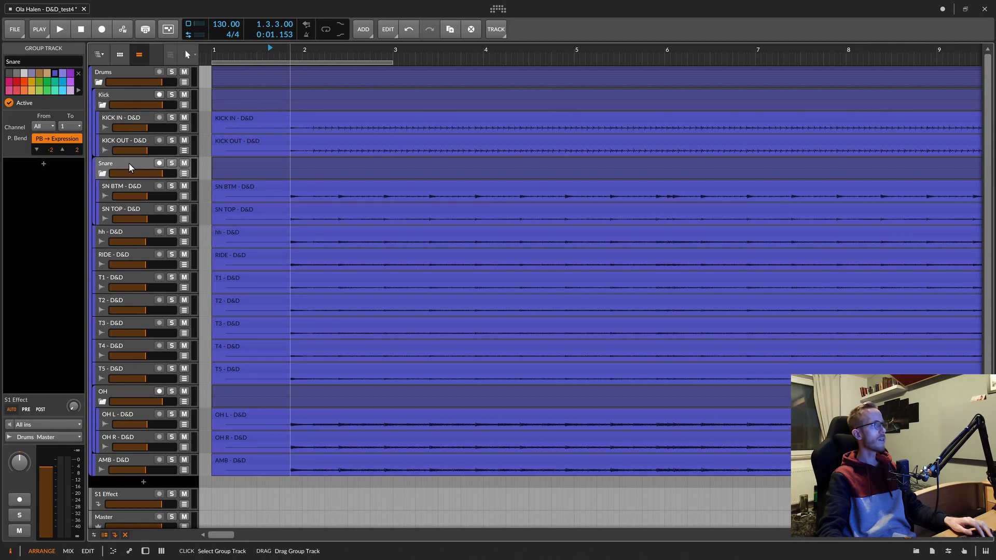
{"action": "left_click", "coordinate": [125, 397]}
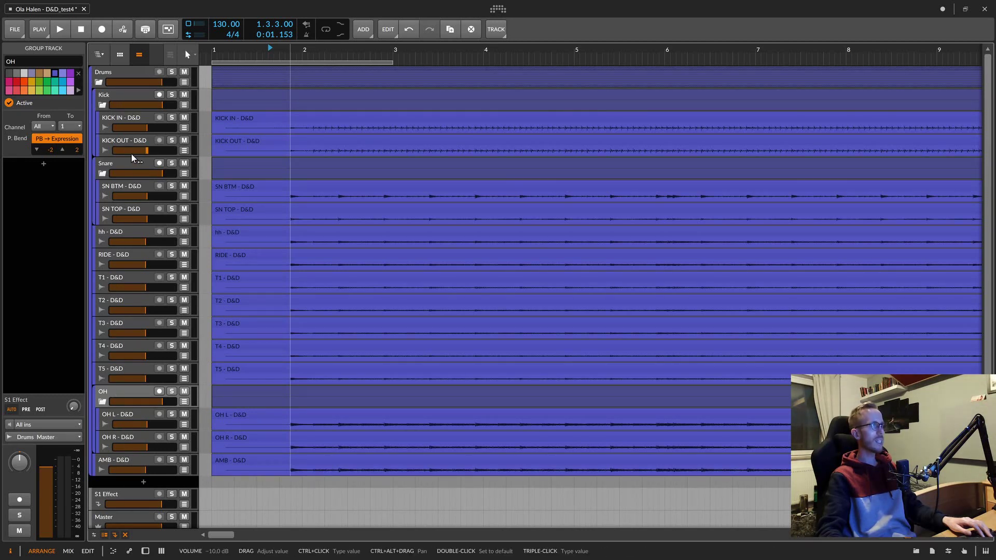
{"action": "left_click", "coordinate": [145, 85]}
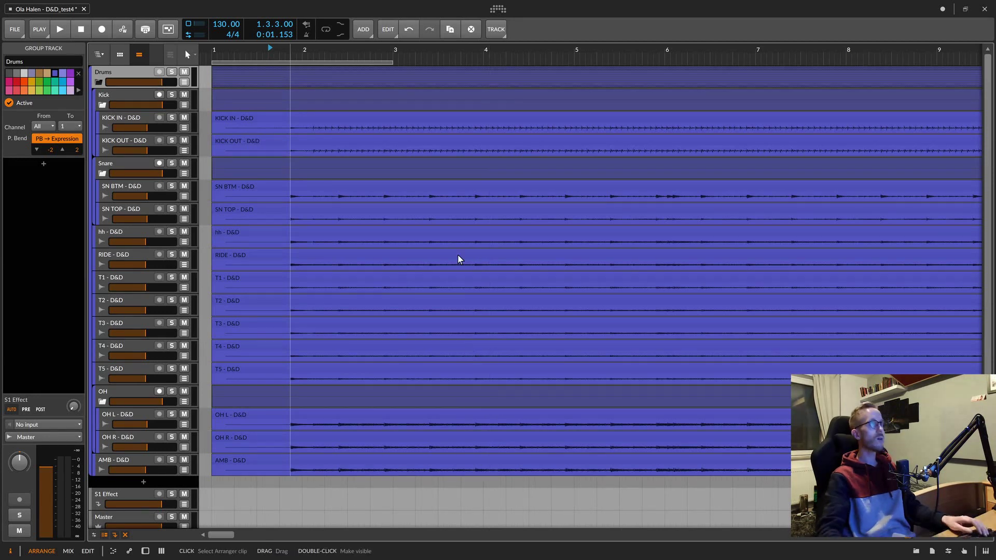
Look up which actions are assigned to the S, period and comma keys in the keyboard shortcut settings
{"action": "left_click", "coordinate": [499, 9]}
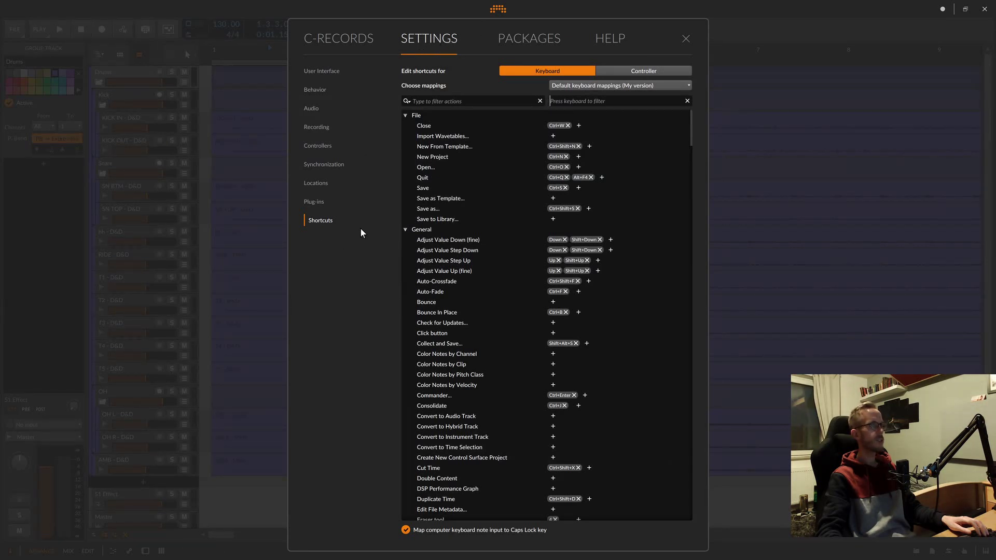
{"action": "key", "text": "s"}
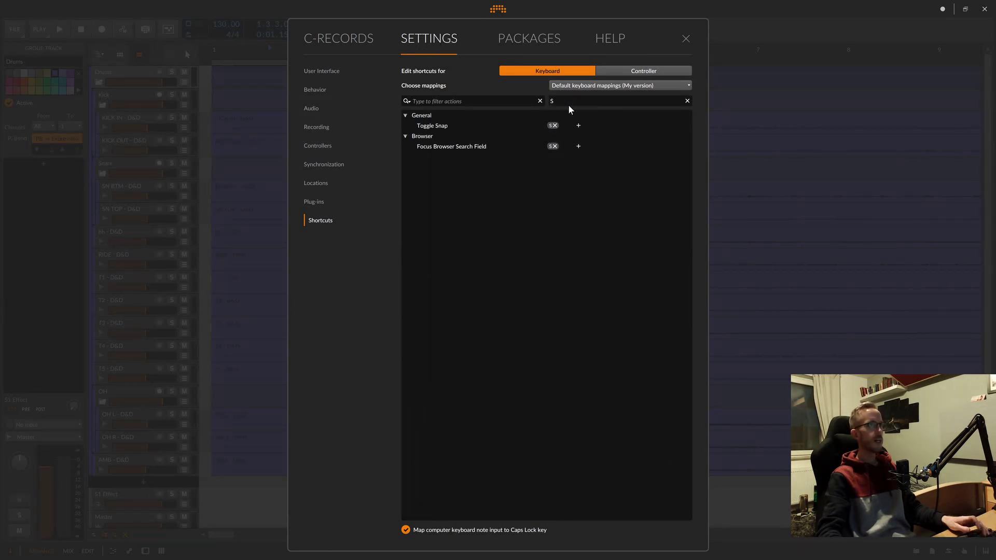
{"action": "left_click", "coordinate": [685, 100]}
{"action": "left_click", "coordinate": [616, 102]}
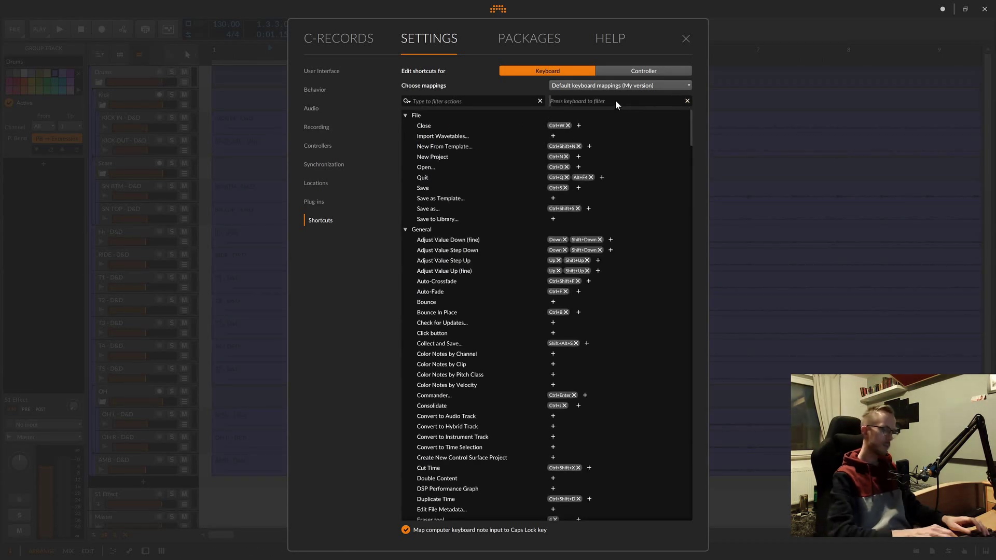
{"action": "key", "text": "period"}
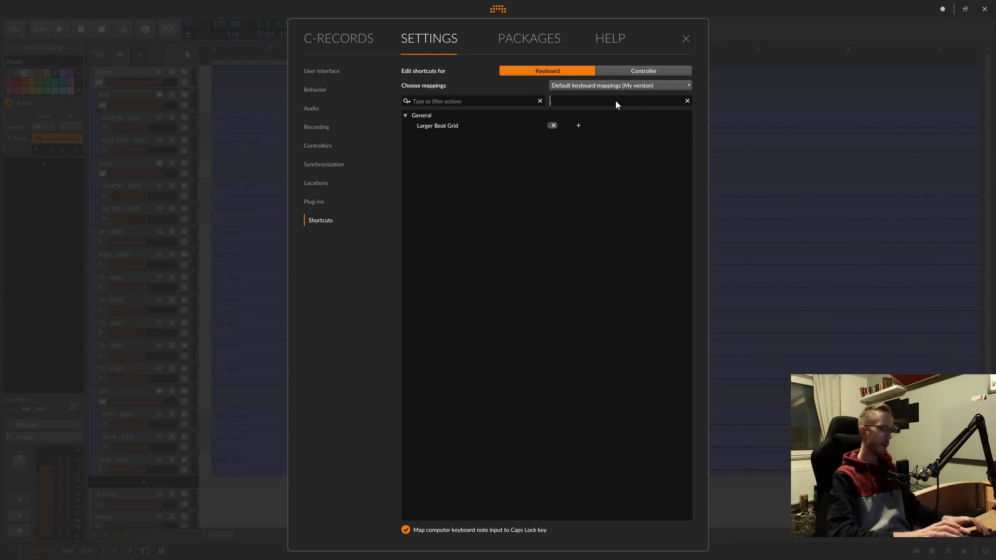
{"action": "key", "text": "comma"}
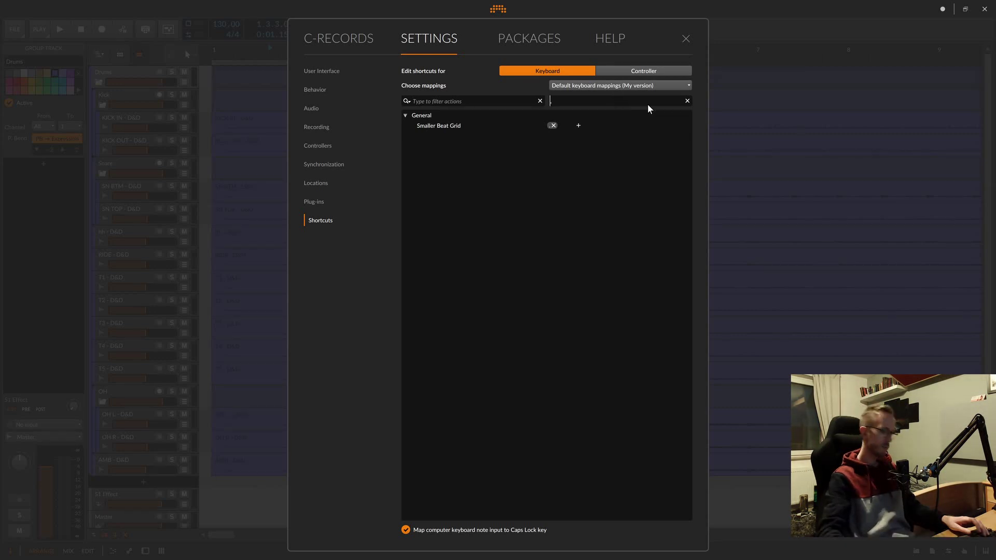
Look up the action assigned to Shift+S, clear the shortcut filter and close the settings
{"action": "left_click", "coordinate": [675, 103]}
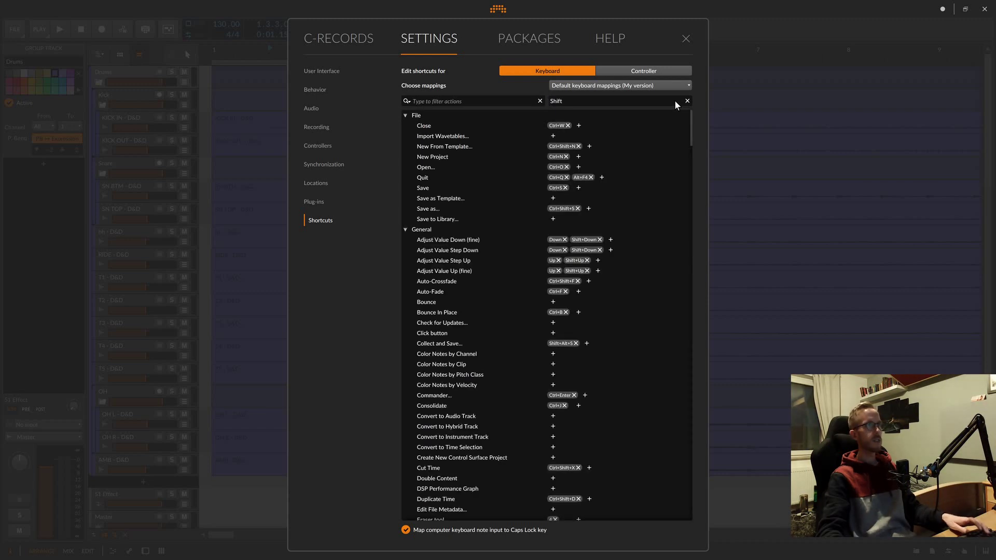
{"action": "key", "text": "shift+s"}
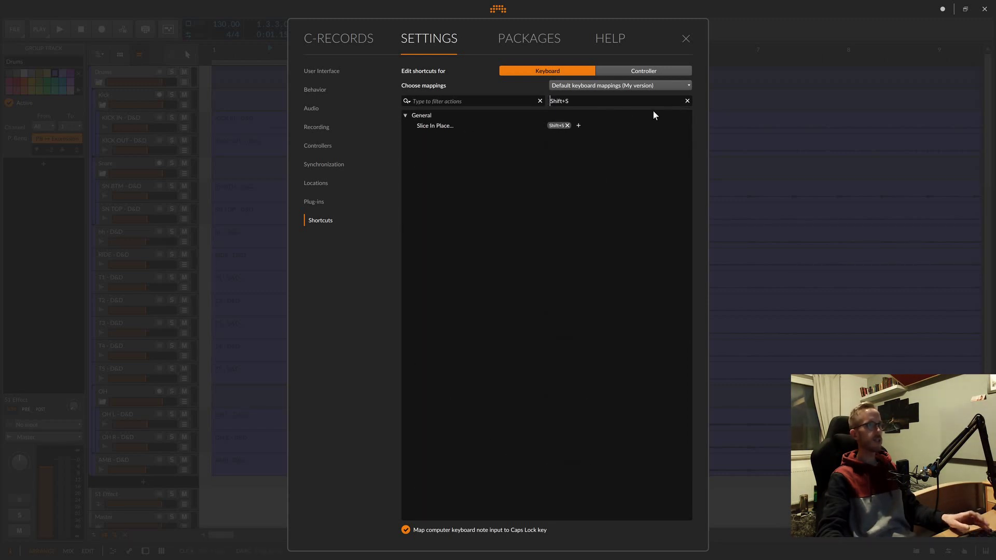
{"action": "left_click", "coordinate": [688, 101]}
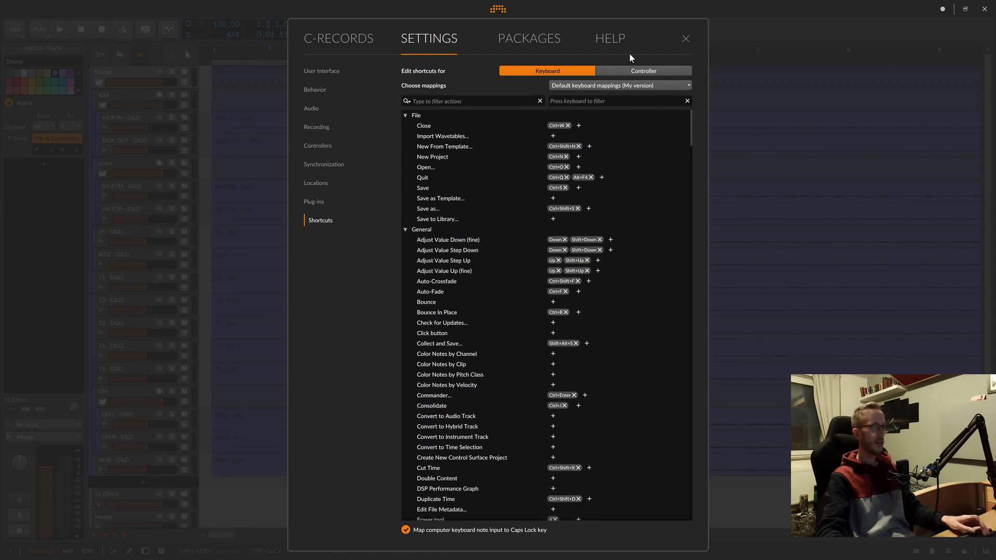
{"action": "left_click", "coordinate": [686, 39]}
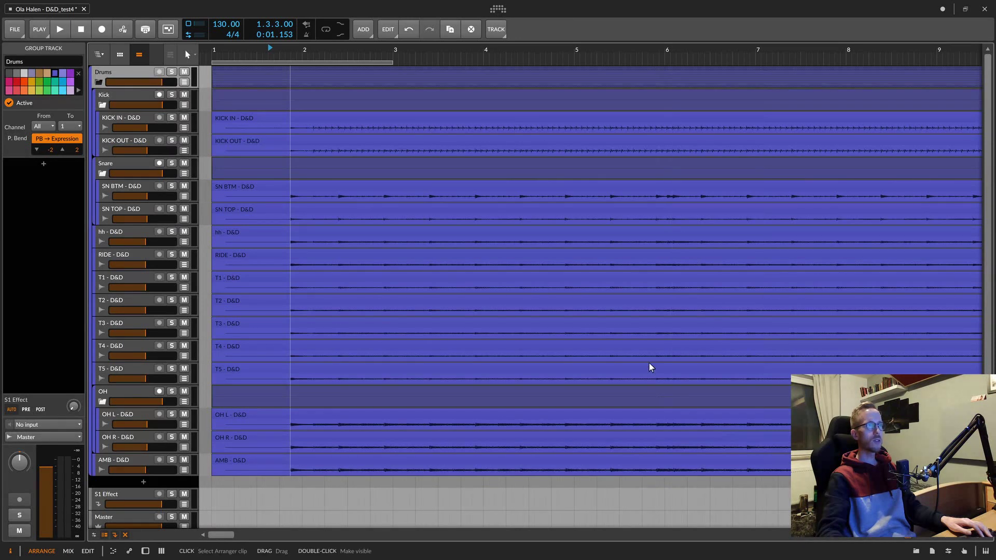
Examine the whole drum recording in the arrangement and the first hit between 1.4 and 2.1 in detail
{"action": "scroll", "coordinate": [651, 374], "scroll_direction": "down", "scroll_amount": 10}
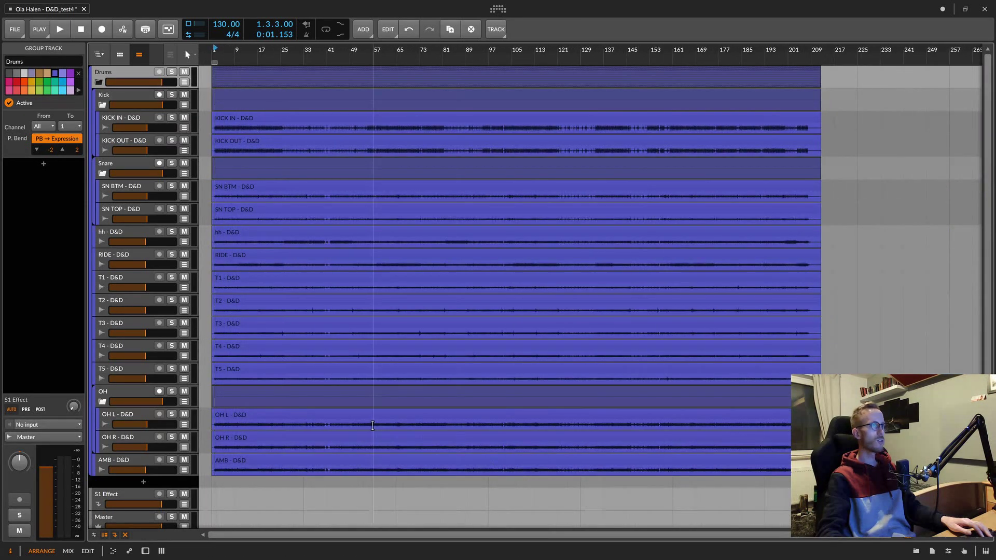
{"action": "scroll", "coordinate": [358, 270], "scroll_direction": "up", "scroll_amount": 8}
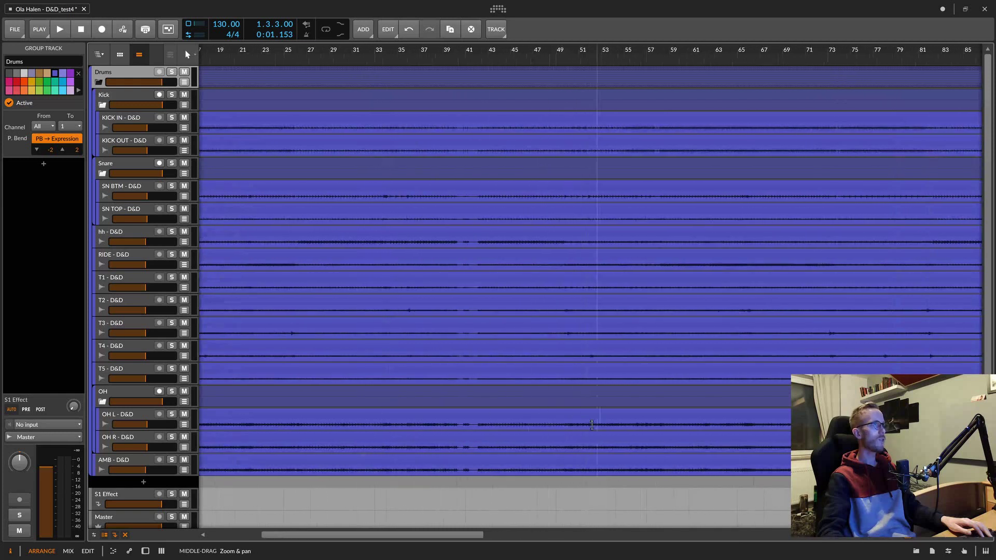
{"action": "scroll", "coordinate": [428, 269], "scroll_direction": "down", "scroll_amount": 4}
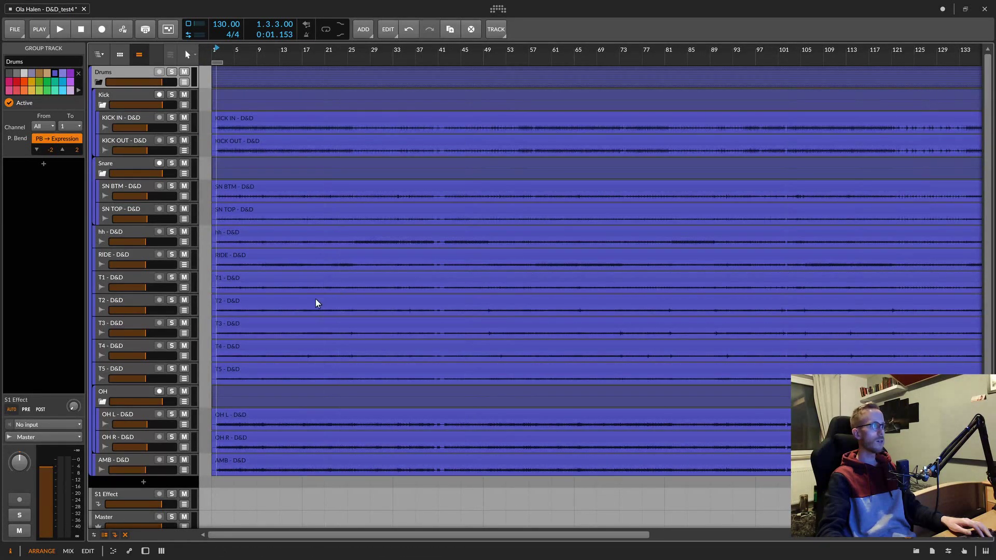
{"action": "scroll", "coordinate": [257, 322], "scroll_direction": "up", "scroll_amount": 4}
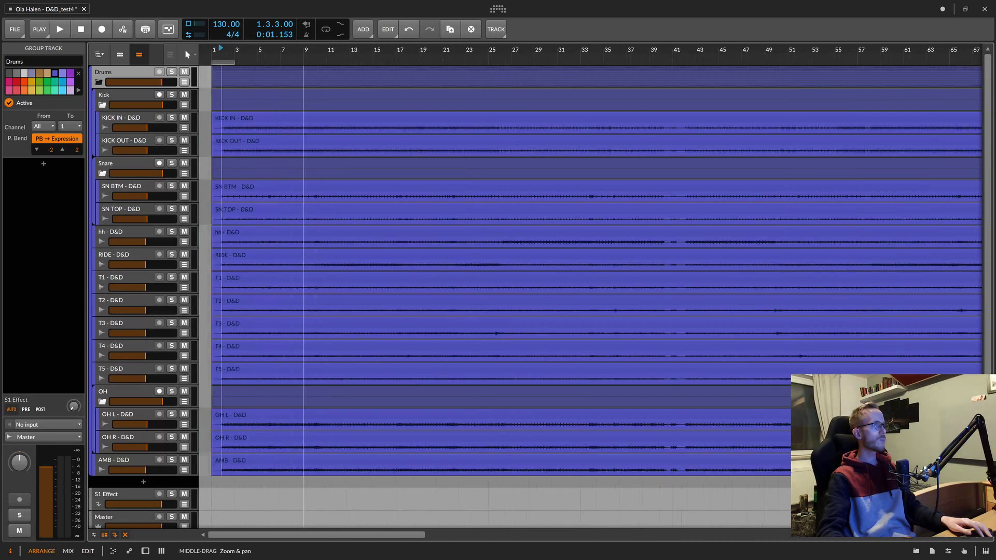
{"action": "scroll", "coordinate": [226, 291], "scroll_direction": "up", "scroll_amount": 10}
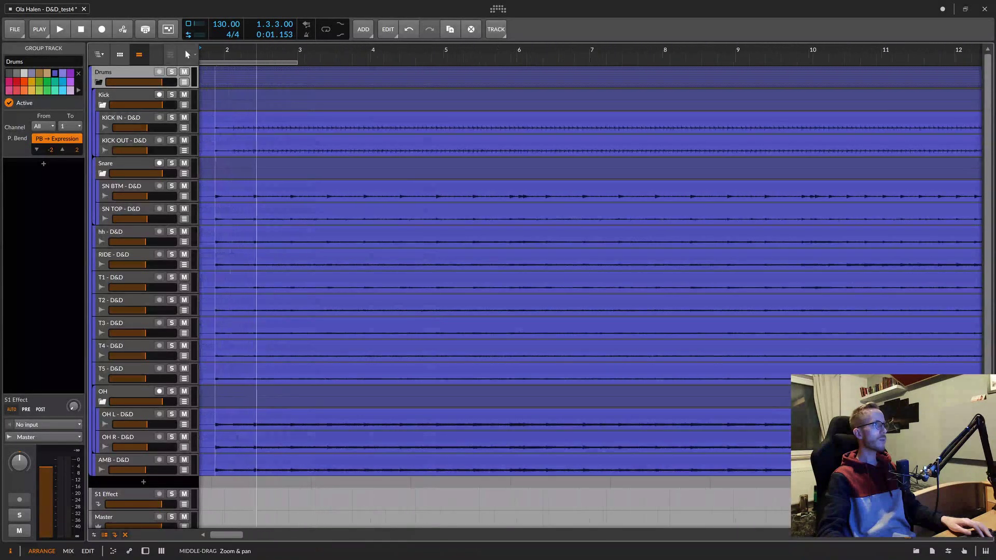
{"action": "scroll", "coordinate": [225, 291], "scroll_direction": "down", "scroll_amount": 2}
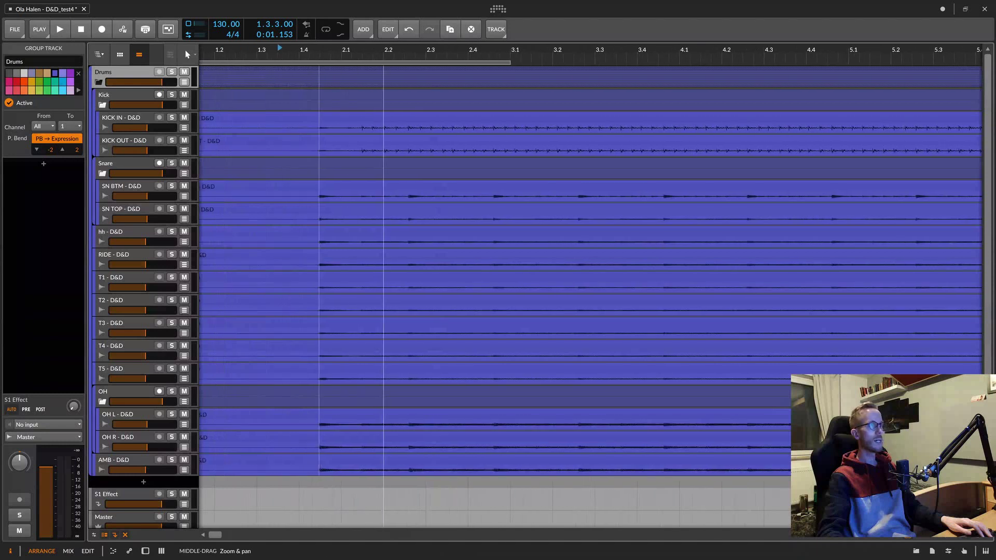
{"action": "scroll", "coordinate": [411, 276], "scroll_direction": "down", "scroll_amount": 1}
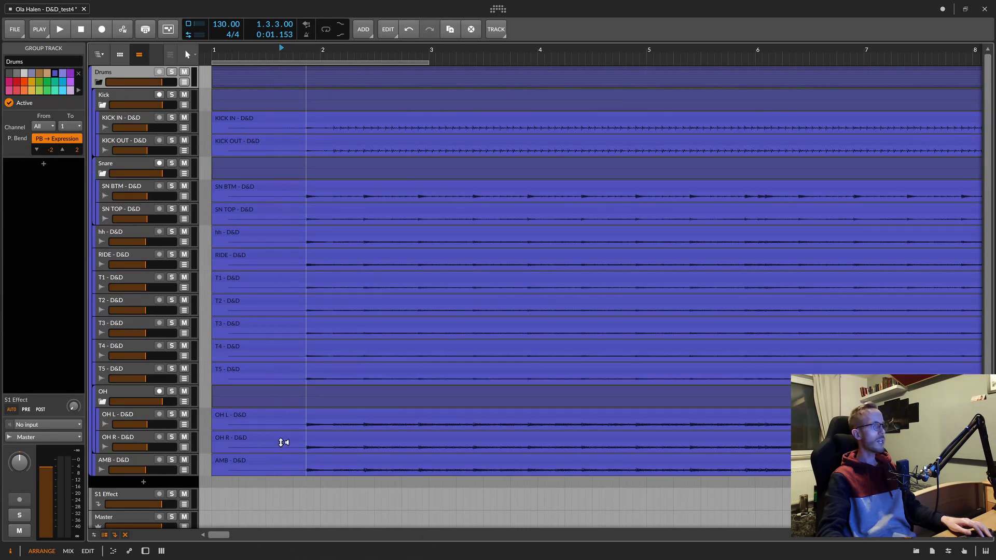
{"action": "scroll", "coordinate": [280, 440], "scroll_direction": "up", "scroll_amount": 5}
{"action": "scroll", "coordinate": [288, 435], "scroll_direction": "up", "scroll_amount": 1}
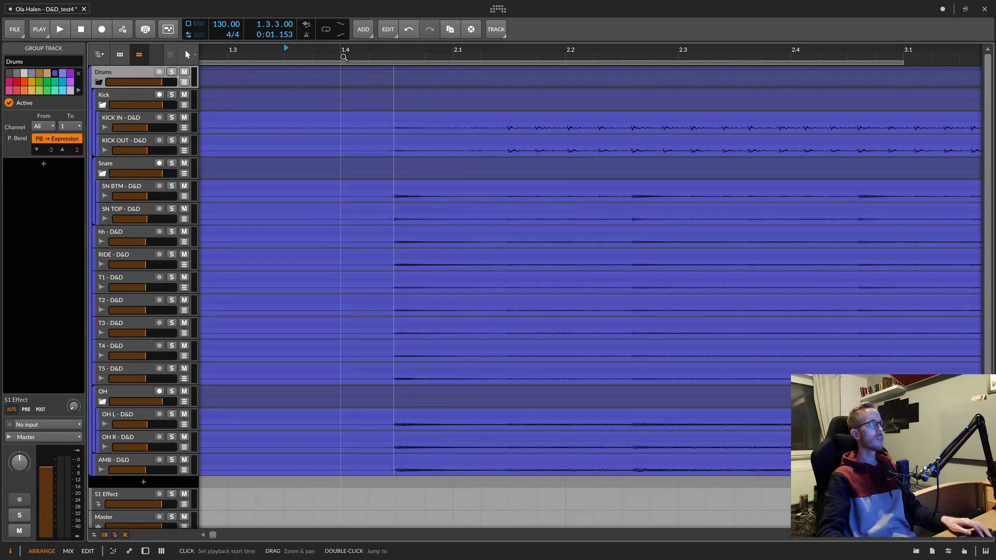
{"action": "scroll", "coordinate": [344, 57], "scroll_direction": "down", "scroll_amount": 5}
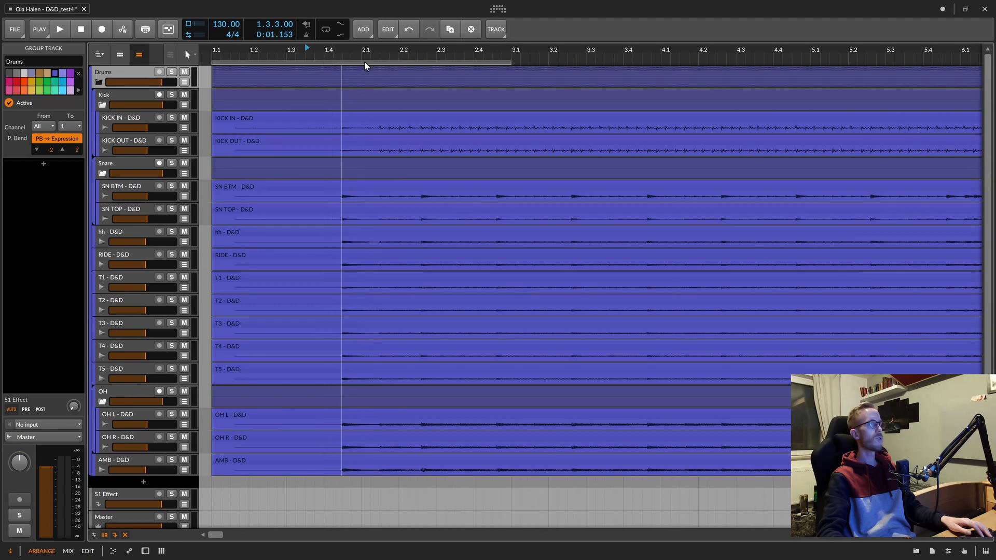
{"action": "scroll", "coordinate": [362, 107], "scroll_direction": "up", "scroll_amount": 6}
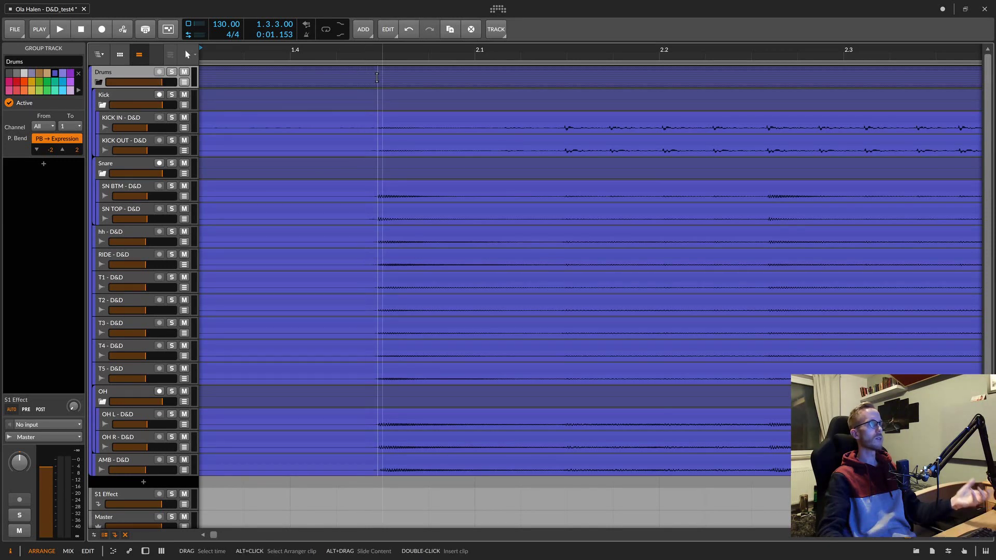
{"action": "scroll", "coordinate": [365, 84], "scroll_direction": "up", "scroll_amount": 1}
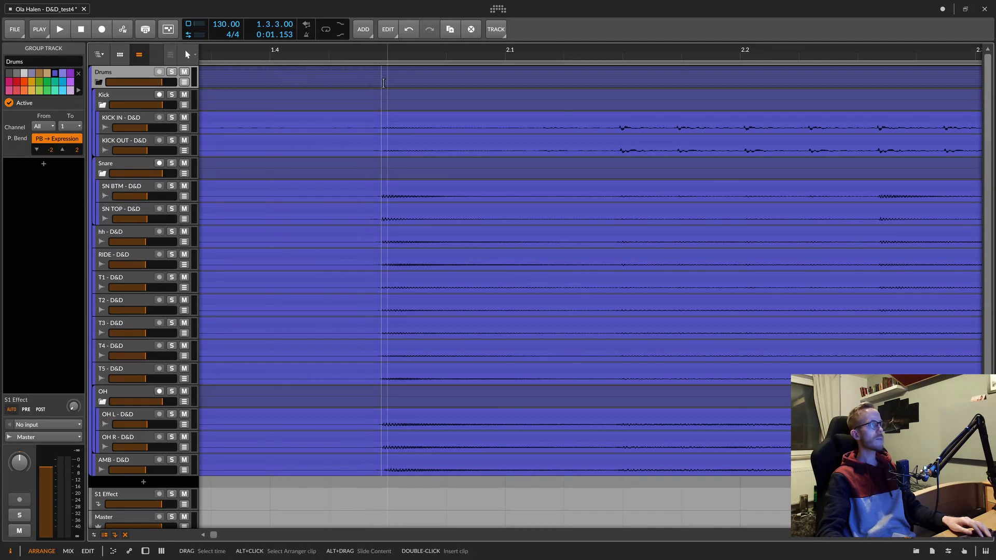
{"action": "scroll", "coordinate": [384, 82], "scroll_direction": "up", "scroll_amount": 2}
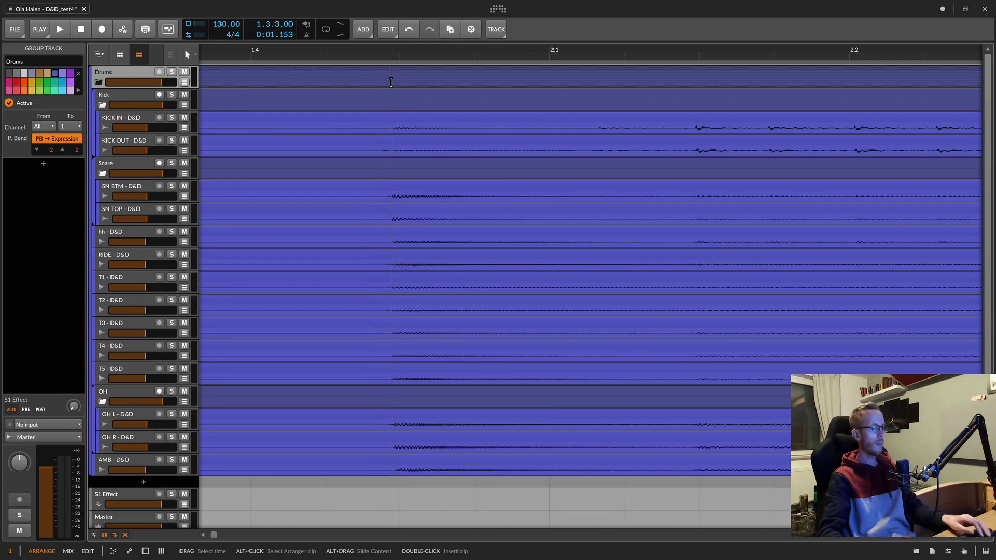
Select all clips of the Drums group, try the Knife tool and return to the Time Selection tool
{"action": "left_click", "coordinate": [346, 70]}
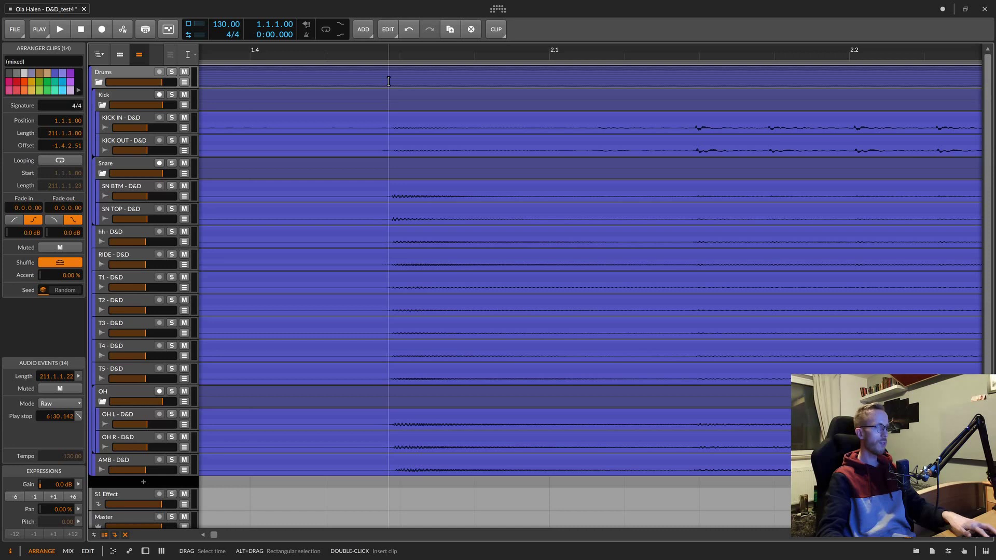
{"action": "key", "text": "5"}
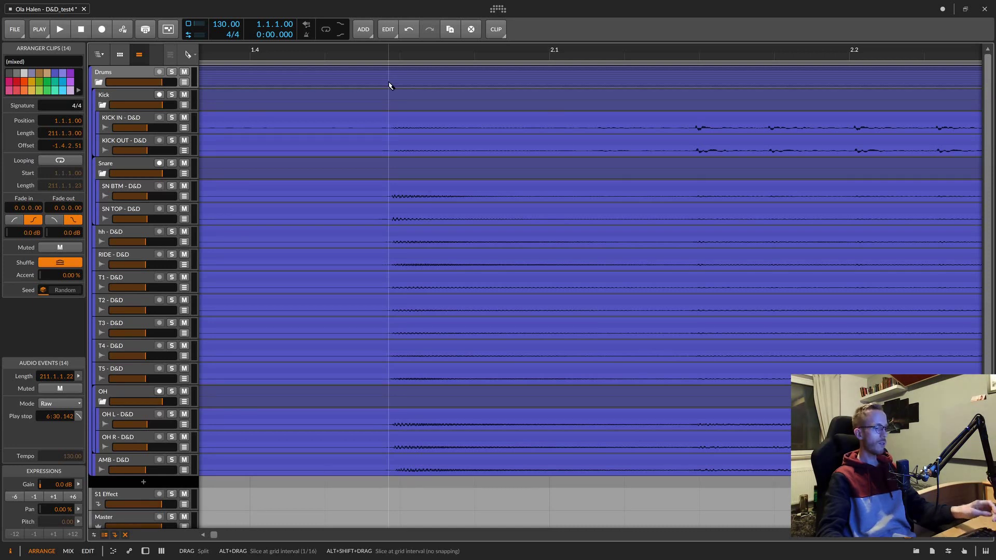
{"action": "key", "text": "1"}
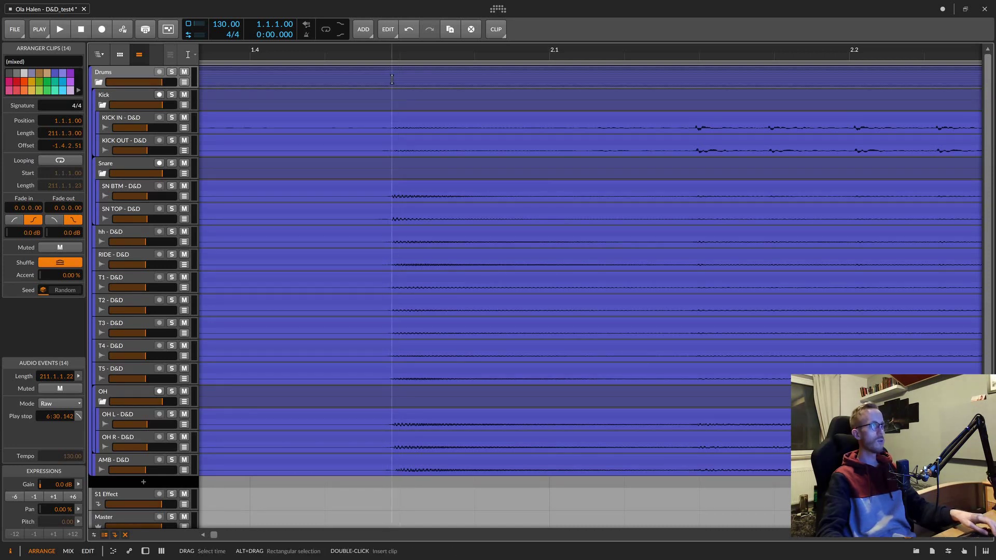
Enlarge the height of the SN BTM track so its waveform is readable at the first hit
{"action": "scroll", "coordinate": [392, 79], "scroll_direction": "down", "scroll_amount": 6}
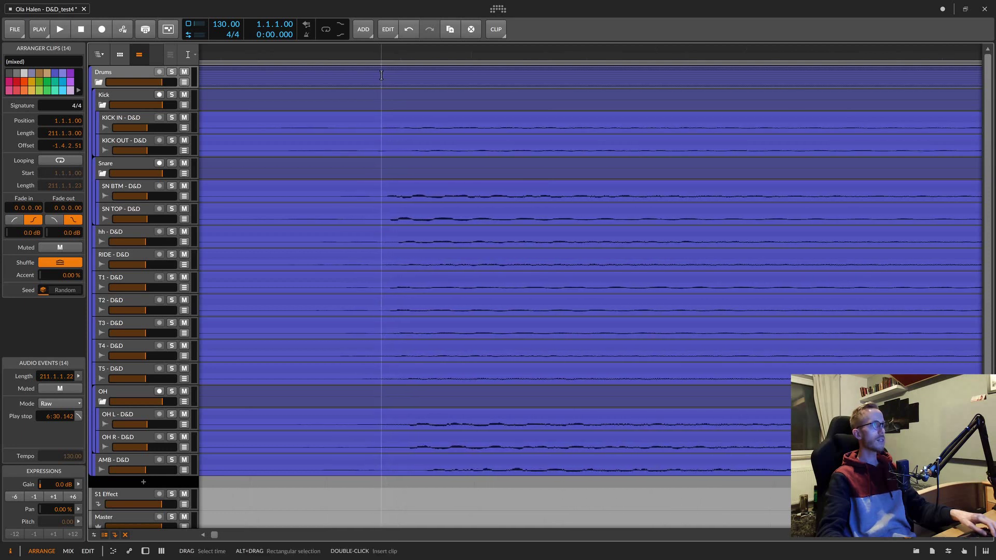
{"action": "scroll", "coordinate": [387, 81], "scroll_direction": "up", "scroll_amount": 3}
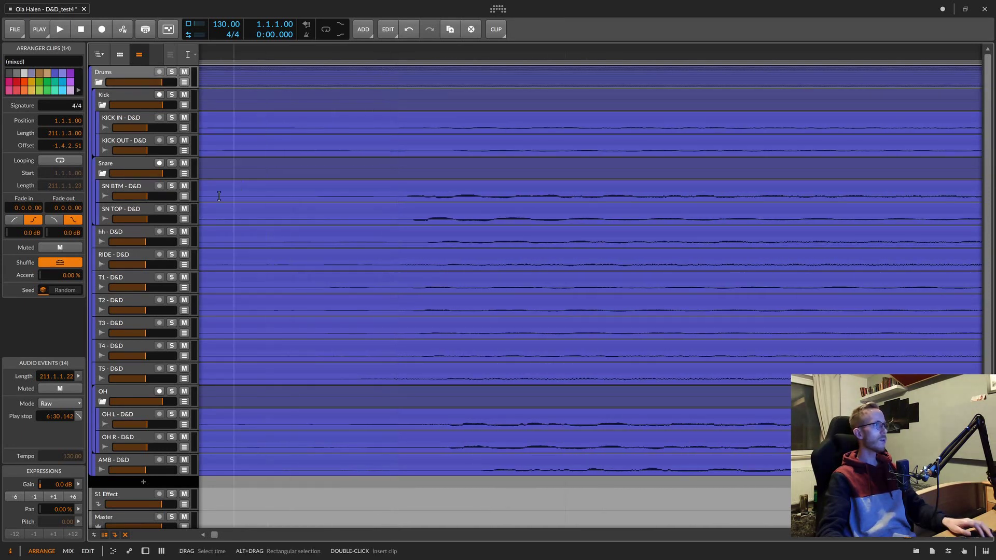
{"action": "left_click_drag", "start_coordinate": [154, 201], "coordinate": [154, 306]}
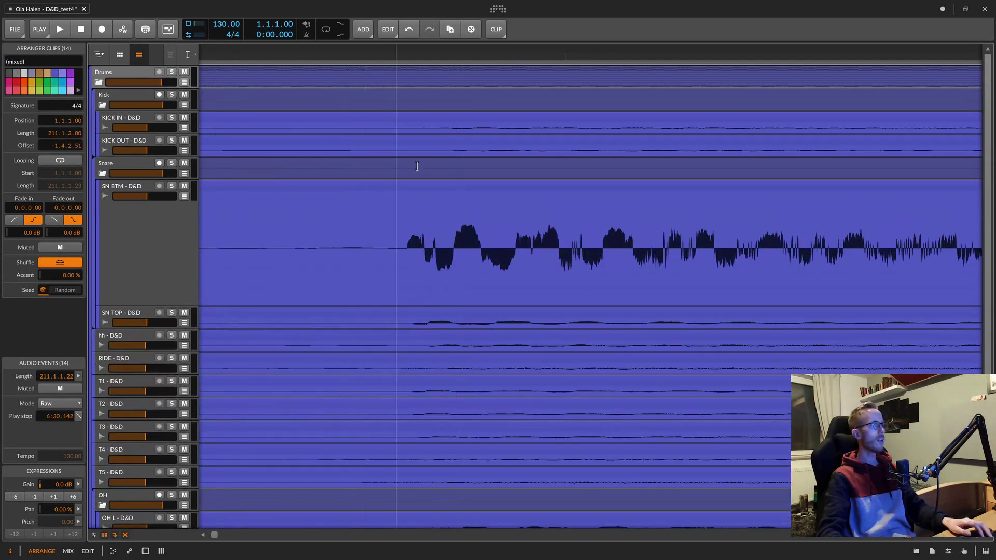
Split the Drums group's clips at the onset of the first snare hit, 1.4.2.89
{"action": "scroll", "coordinate": [402, 67], "scroll_direction": "up", "scroll_amount": 5}
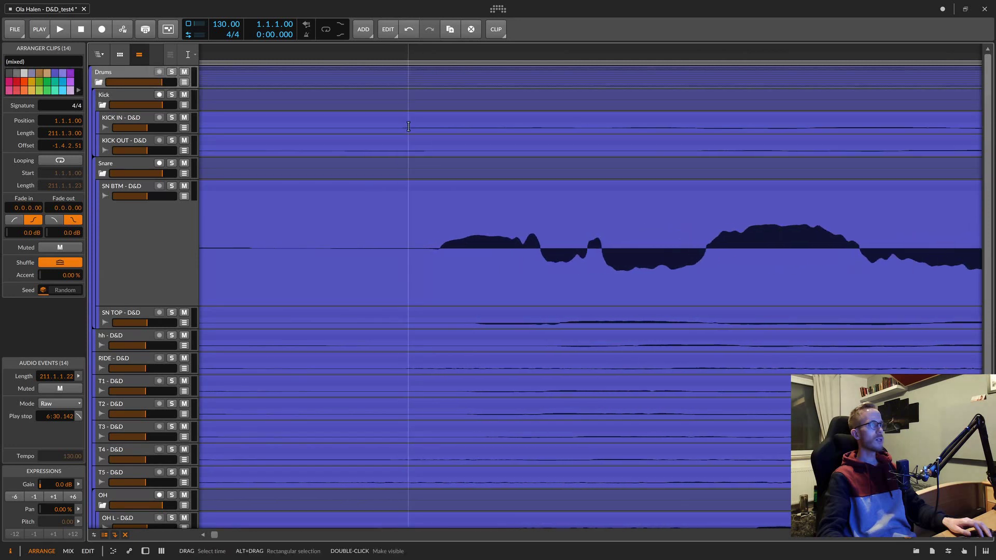
{"action": "left_click", "coordinate": [439, 83]}
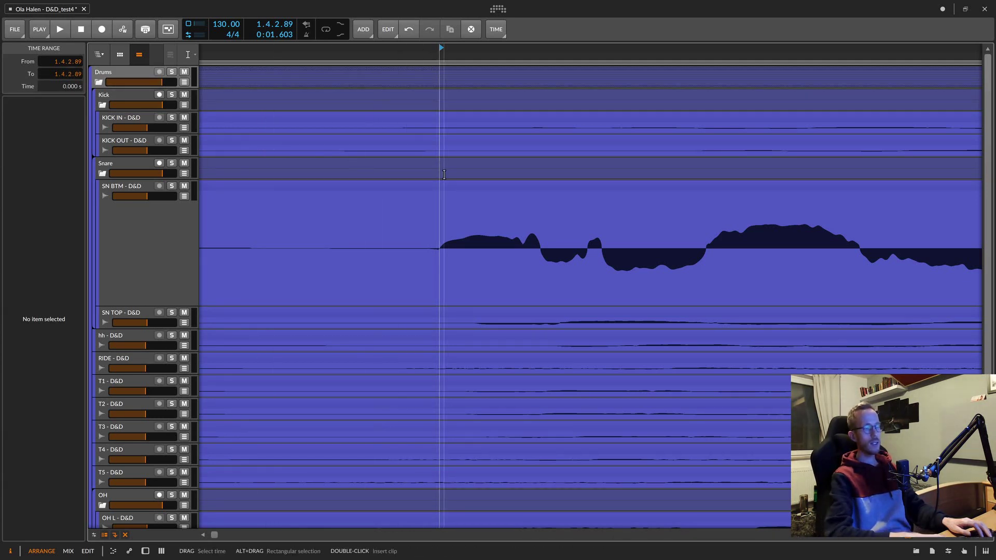
{"action": "key", "text": "ctrl+e"}
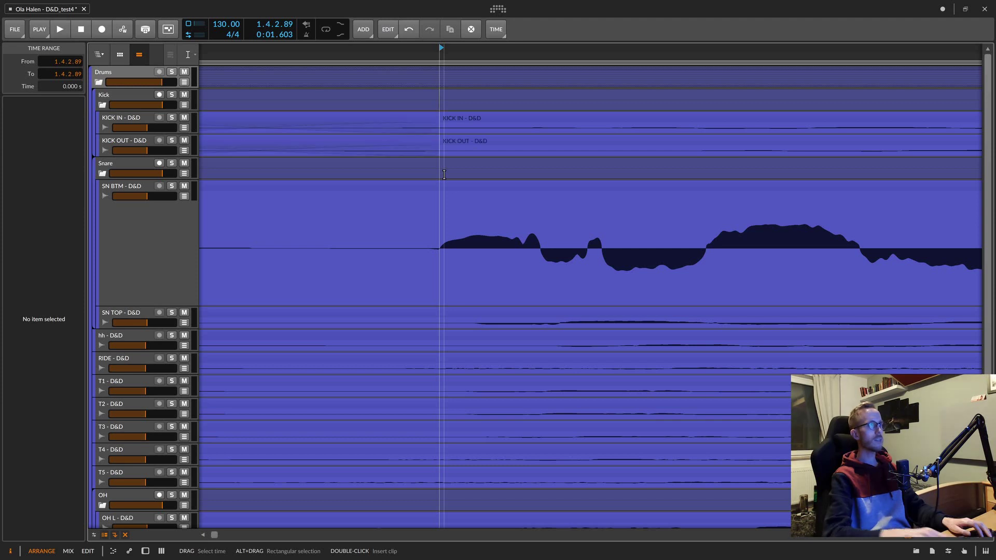
Undo the split made only on the kick clips and split every clip of the Drums group at 1.4.2.89
{"action": "scroll", "coordinate": [436, 166], "scroll_direction": "down", "scroll_amount": 3}
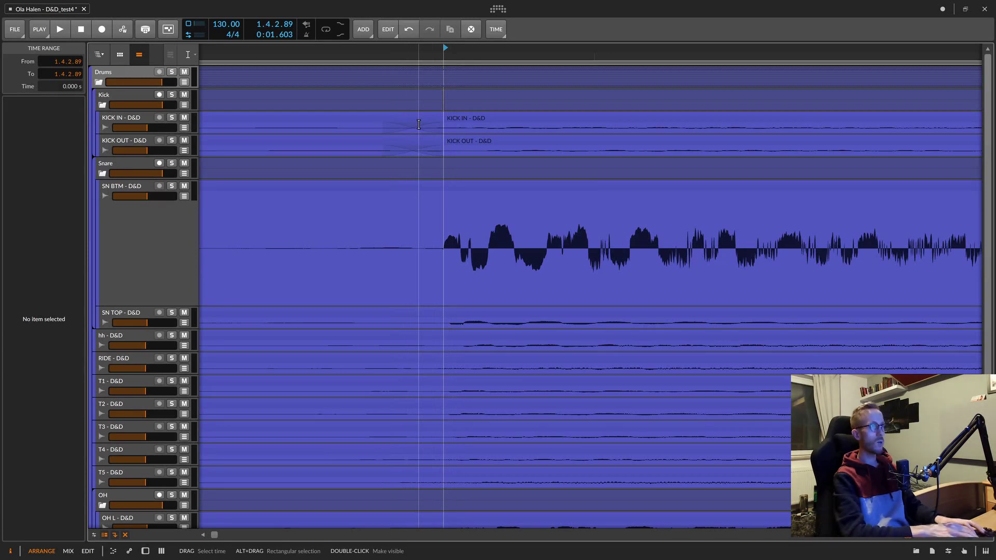
{"action": "key", "text": "ctrl+z"}
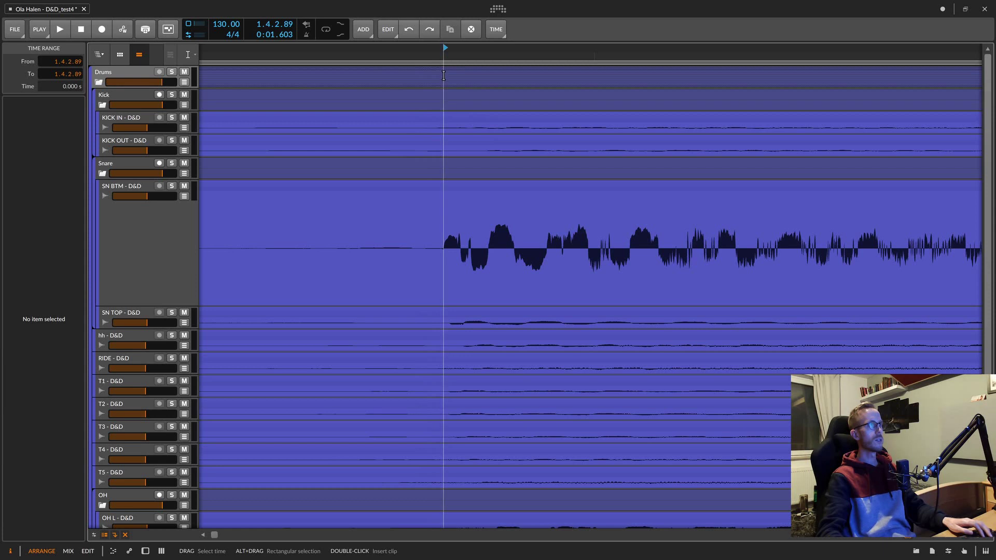
{"action": "key", "text": "ctrl+shift+z"}
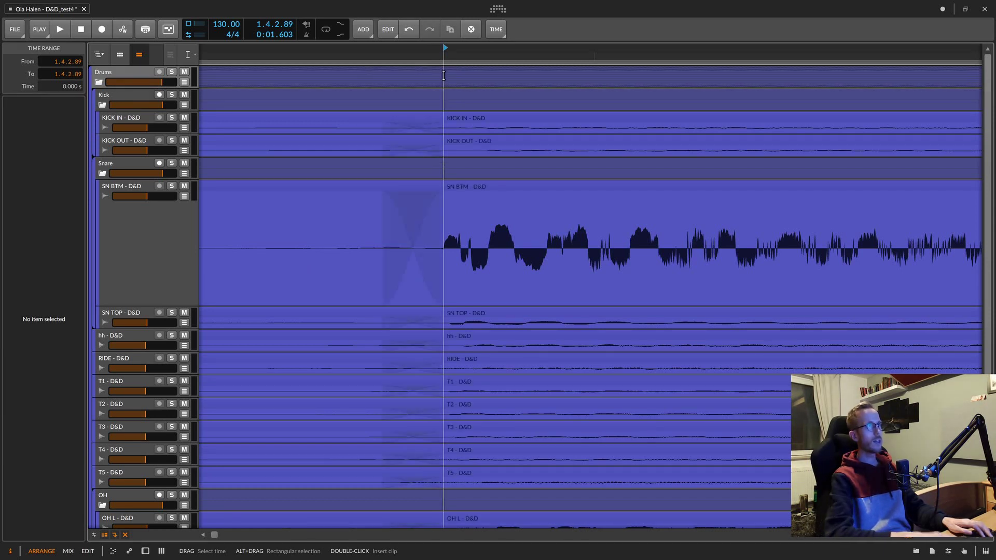
{"action": "scroll", "coordinate": [446, 254], "scroll_direction": "up", "scroll_amount": 3}
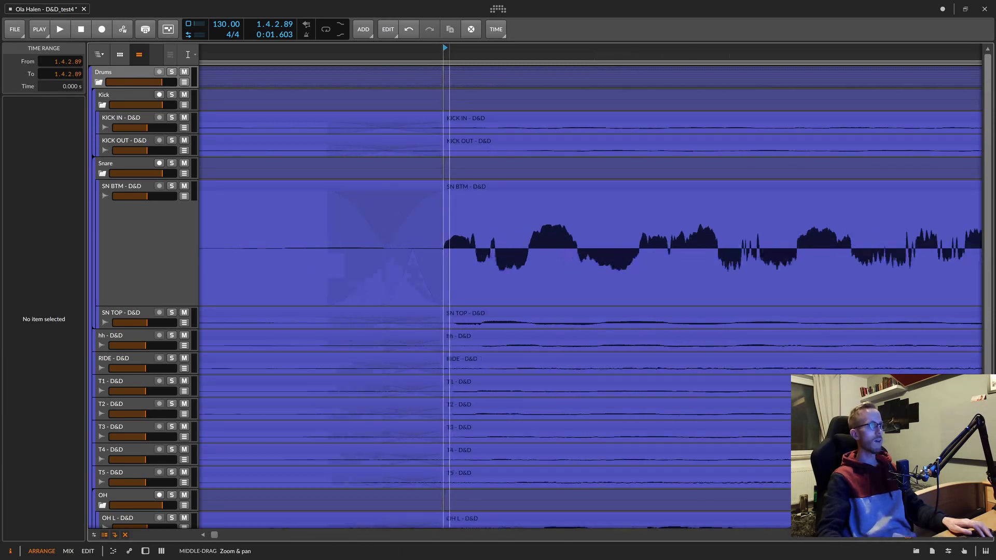
{"action": "scroll", "coordinate": [447, 269], "scroll_direction": "down", "scroll_amount": 6}
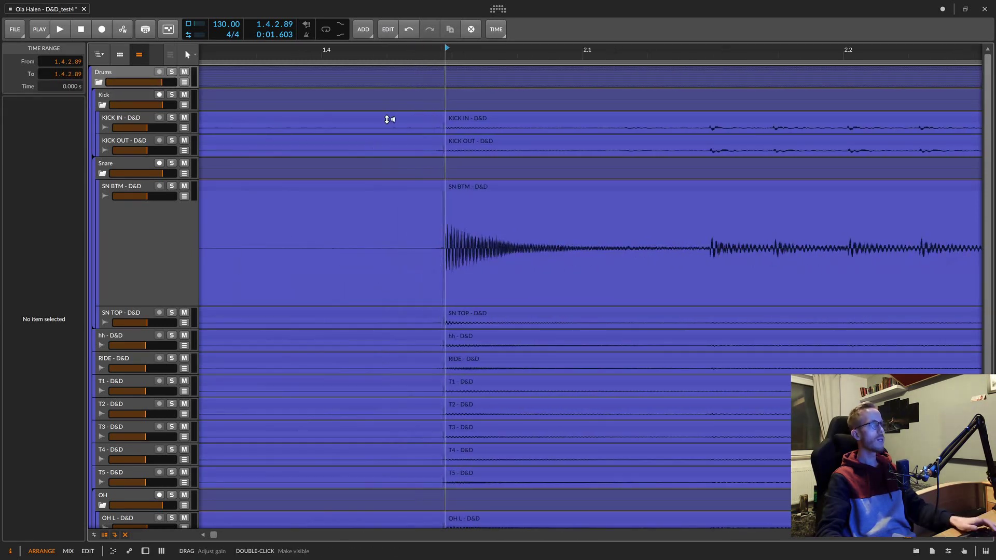
Delete the Drums group's clips that lie before the split at the first snare hit
{"action": "left_click", "coordinate": [374, 79]}
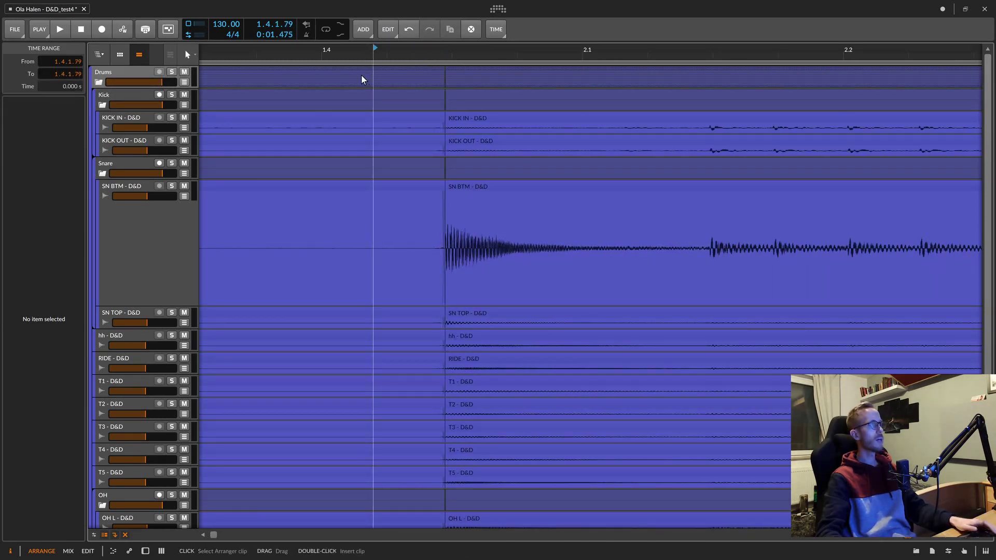
{"action": "left_click", "coordinate": [355, 76]}
{"action": "key", "text": "Delete"}
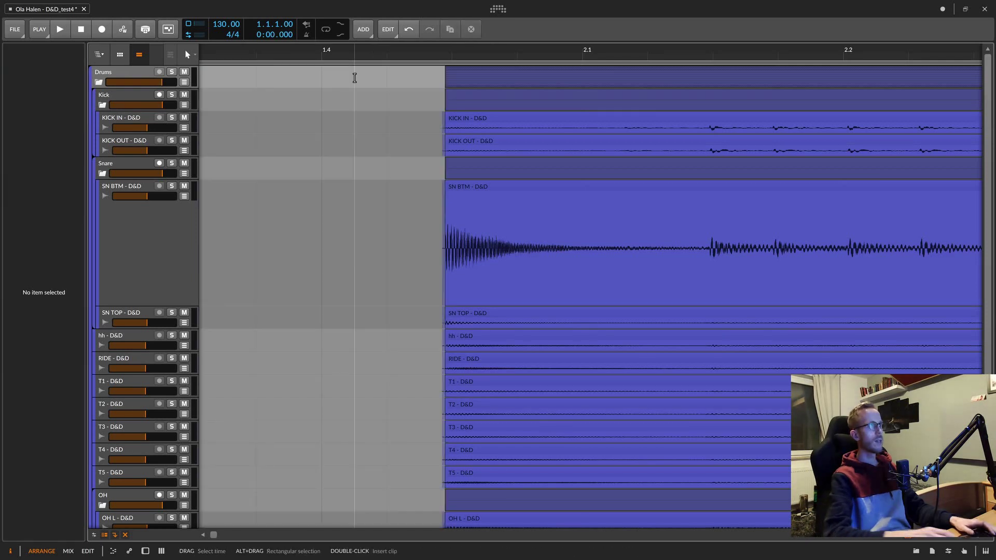
Move the remaining Drums group clips earlier so they start at 1.4.1.00
{"action": "scroll", "coordinate": [414, 413], "scroll_direction": "down", "scroll_amount": 3}
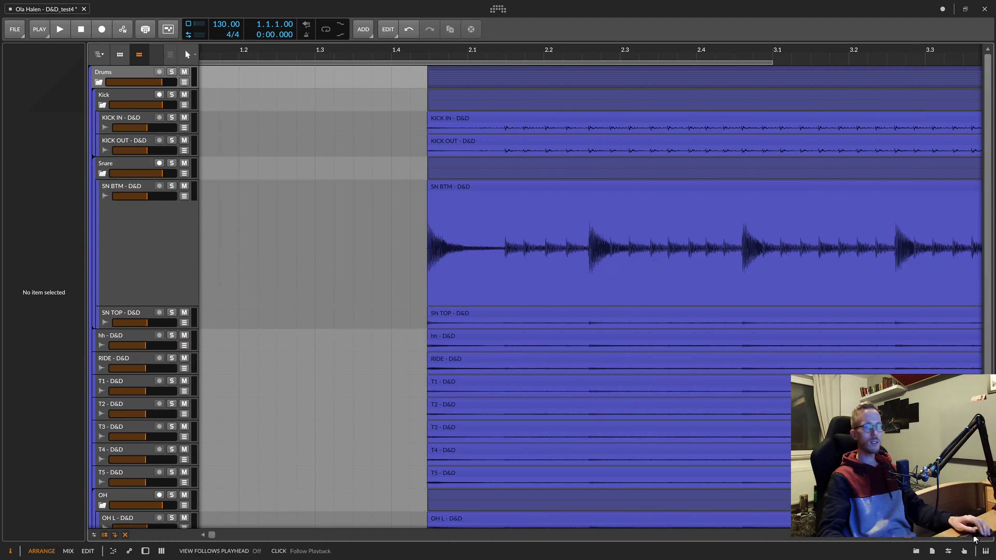
{"action": "left_click_drag", "start_coordinate": [482, 74], "coordinate": [452, 82]}
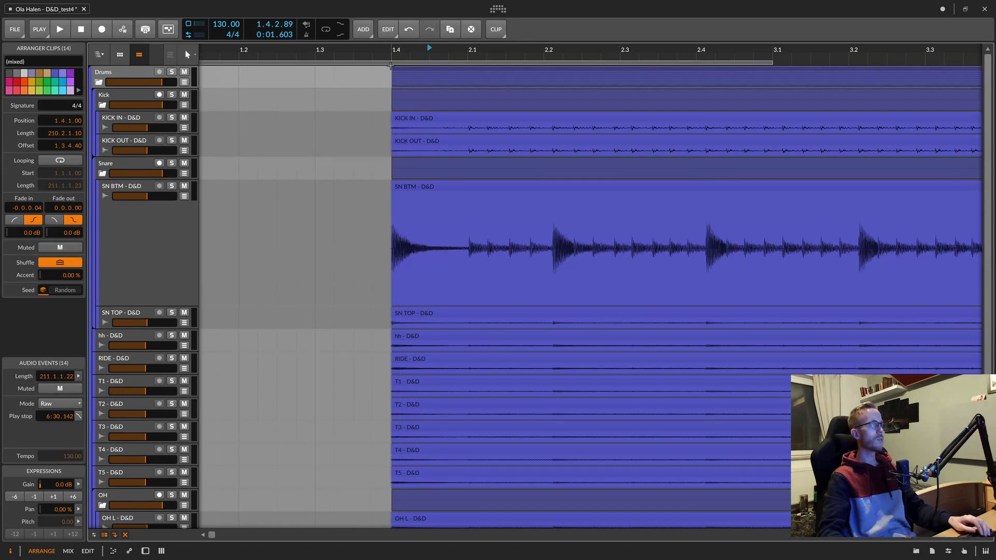
{"action": "left_click_drag", "start_coordinate": [399, 58], "coordinate": [406, 79]}
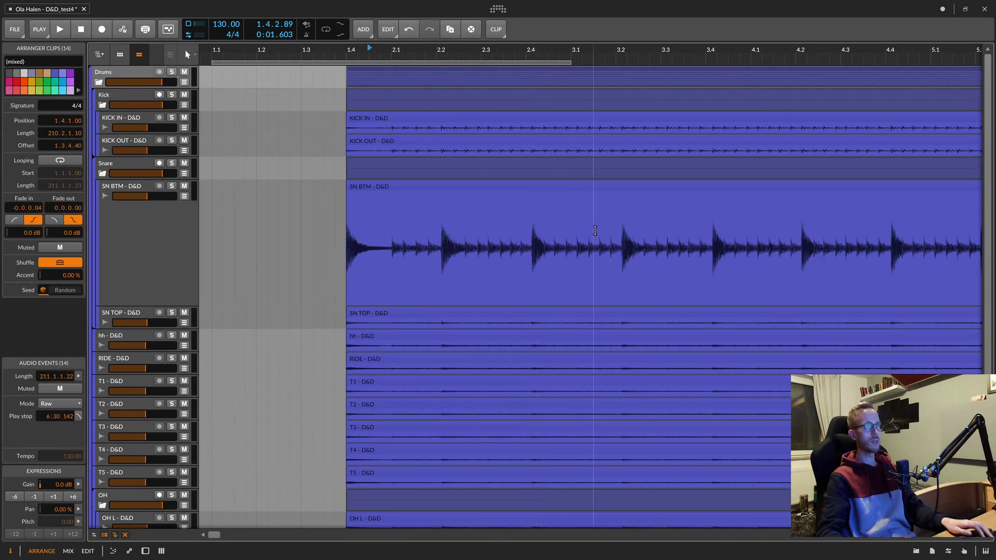
{"action": "scroll", "coordinate": [411, 229], "scroll_direction": "up", "scroll_amount": 3}
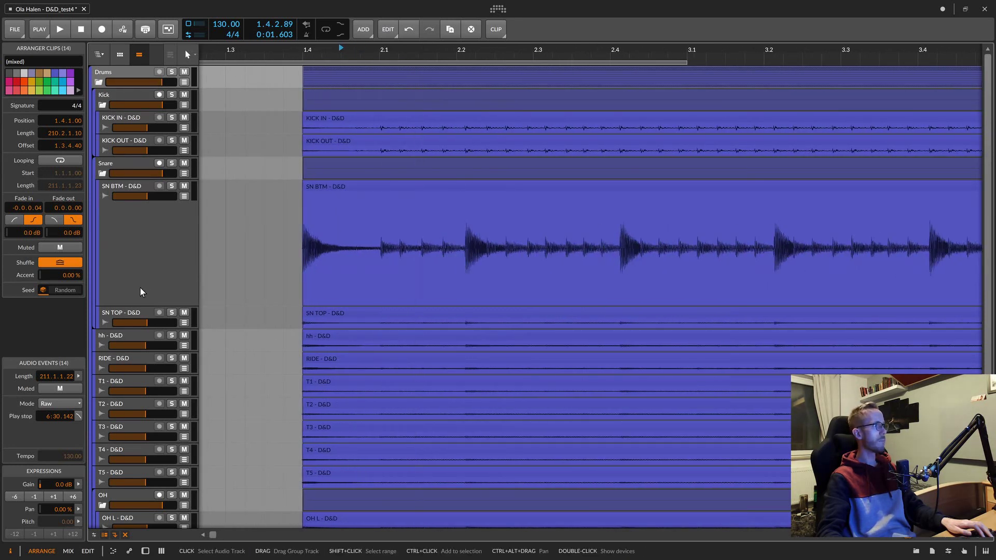
Reduce the SN BTM track to the normal height and enlarge the KICK IN track so its individual hits are readable
{"action": "left_click_drag", "start_coordinate": [136, 305], "coordinate": [122, 203]}
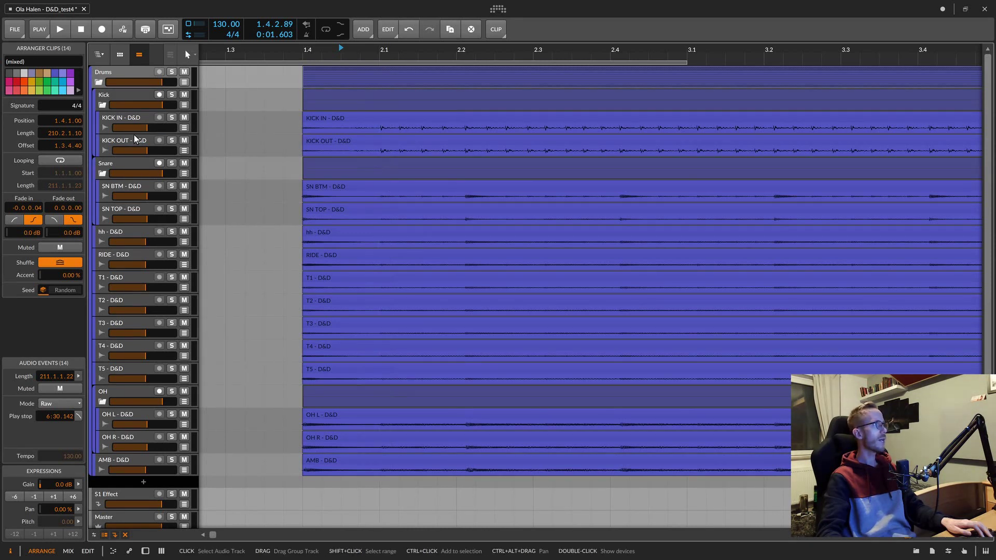
{"action": "left_click_drag", "start_coordinate": [134, 135], "coordinate": [137, 241]}
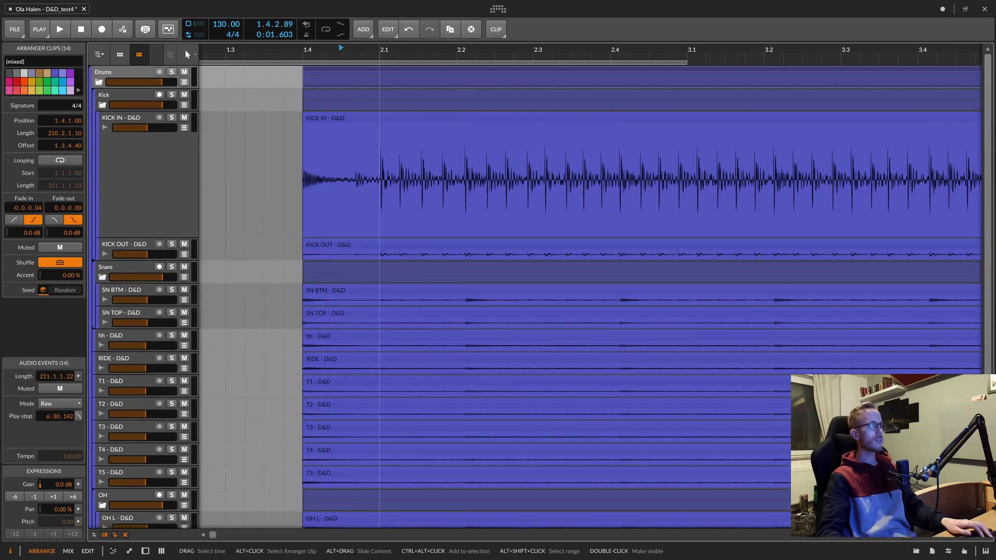
{"action": "scroll", "coordinate": [369, 212], "scroll_direction": "up", "scroll_amount": 5}
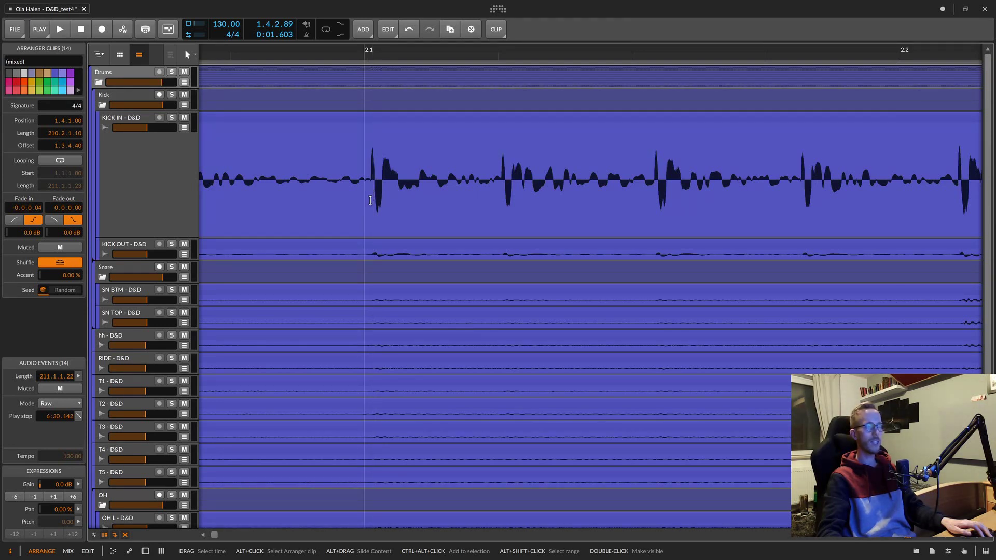
{"action": "scroll", "coordinate": [498, 229], "scroll_direction": "down", "scroll_amount": 3}
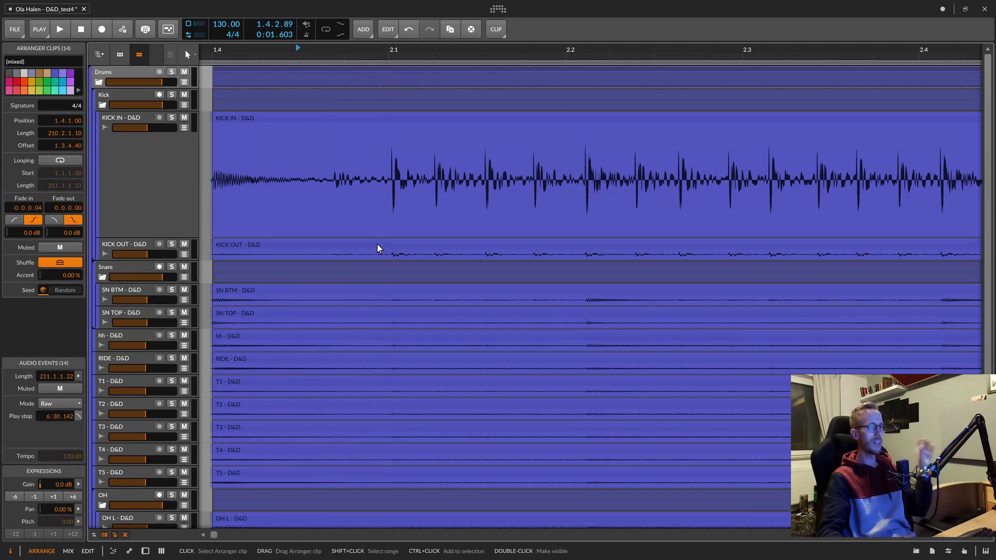
Split the Drums group's clips at the onsets of the first two kick hits of bar 2, 2.1.1.04 and 2.1.2.02
{"action": "scroll", "coordinate": [390, 217], "scroll_direction": "up", "scroll_amount": 8}
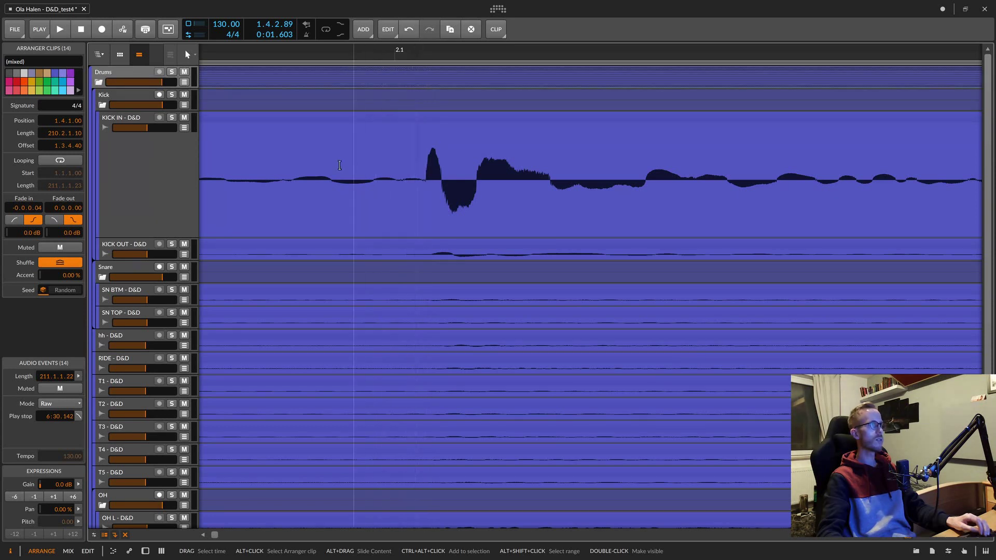
{"action": "left_click", "coordinate": [425, 78]}
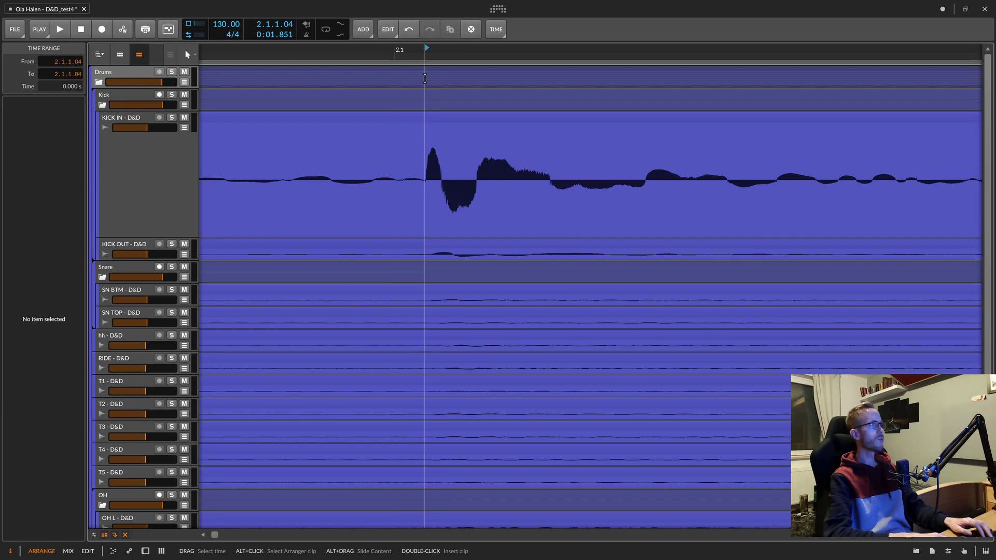
{"action": "key", "text": "ctrl+e"}
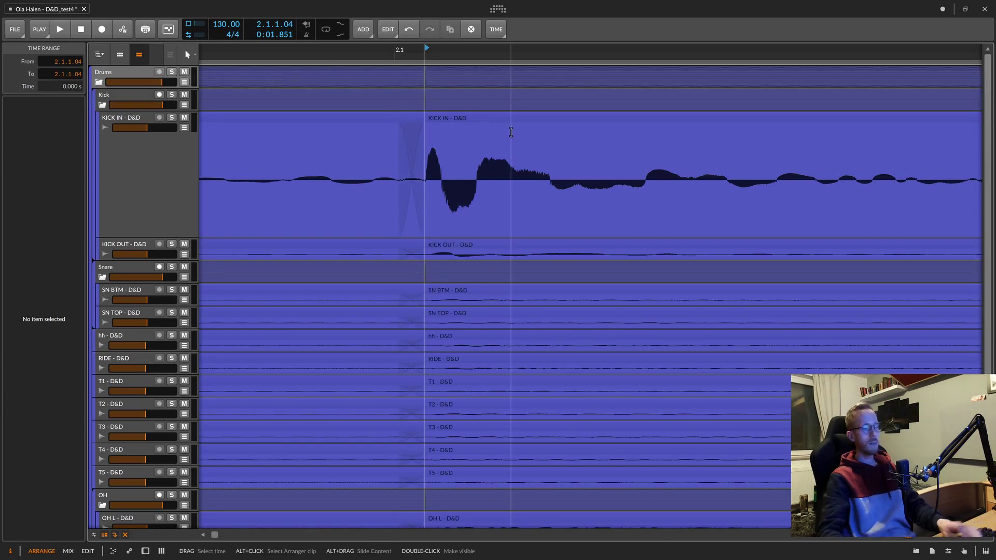
{"action": "scroll", "coordinate": [511, 132], "scroll_direction": "down", "scroll_amount": 5}
{"action": "scroll", "coordinate": [508, 119], "scroll_direction": "up", "scroll_amount": 3}
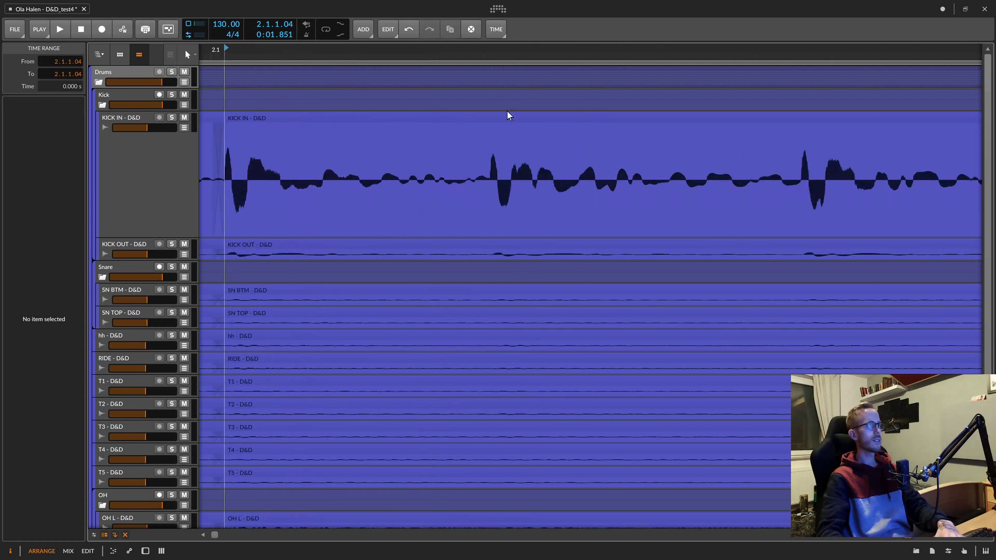
{"action": "scroll", "coordinate": [508, 99], "scroll_direction": "up", "scroll_amount": 3}
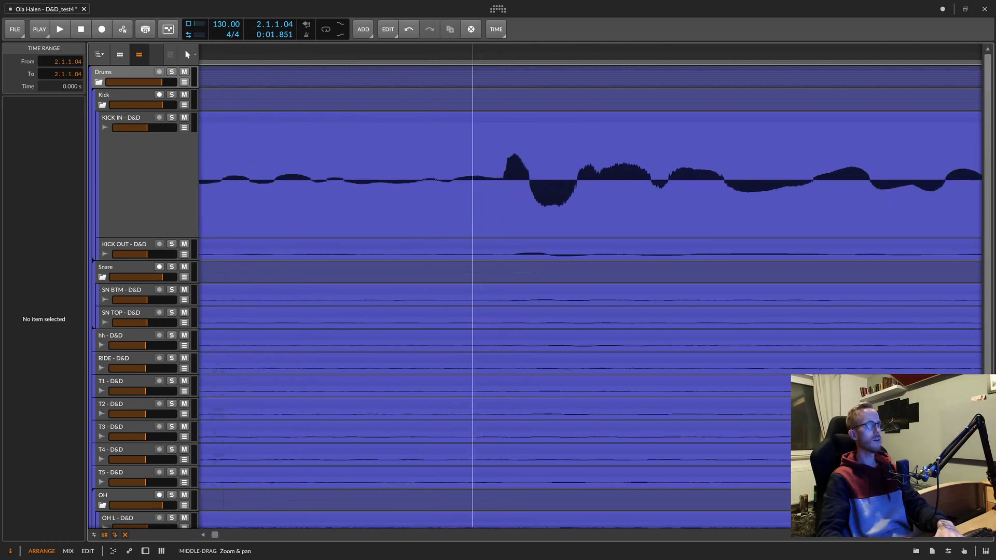
{"action": "left_click", "coordinate": [508, 78]}
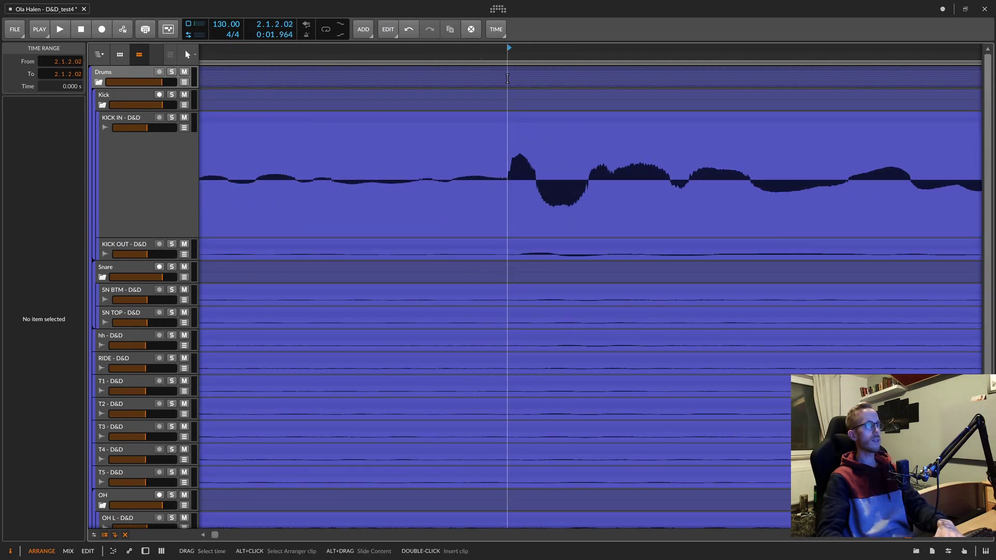
{"action": "scroll", "coordinate": [507, 78], "scroll_direction": "down", "scroll_amount": 3}
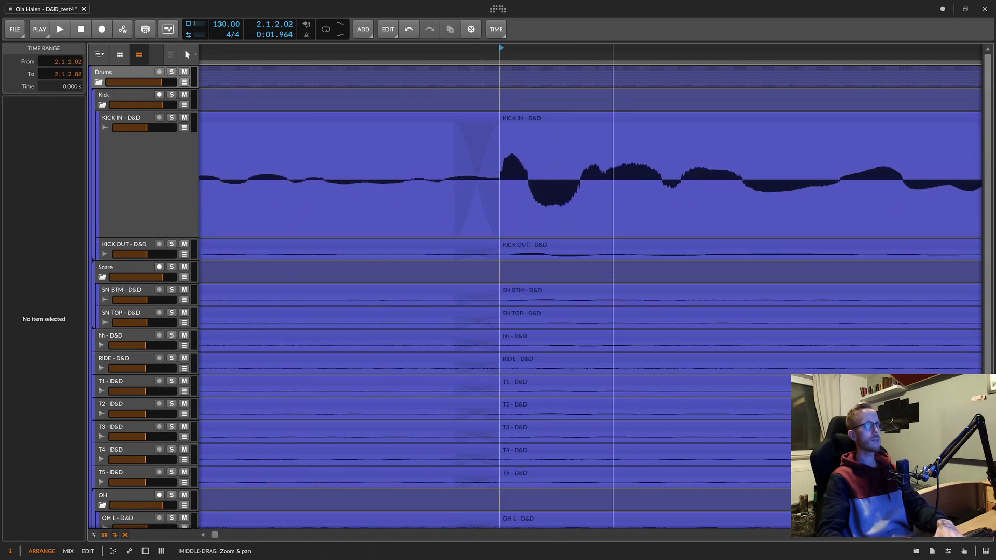
Split the Drums group's clips at the third and fourth kick onsets of beat 2.1, 2.1.3.16 and 2.1.4.26
{"action": "left_click", "coordinate": [527, 78]}
{"action": "key", "text": "ctrl+e"}
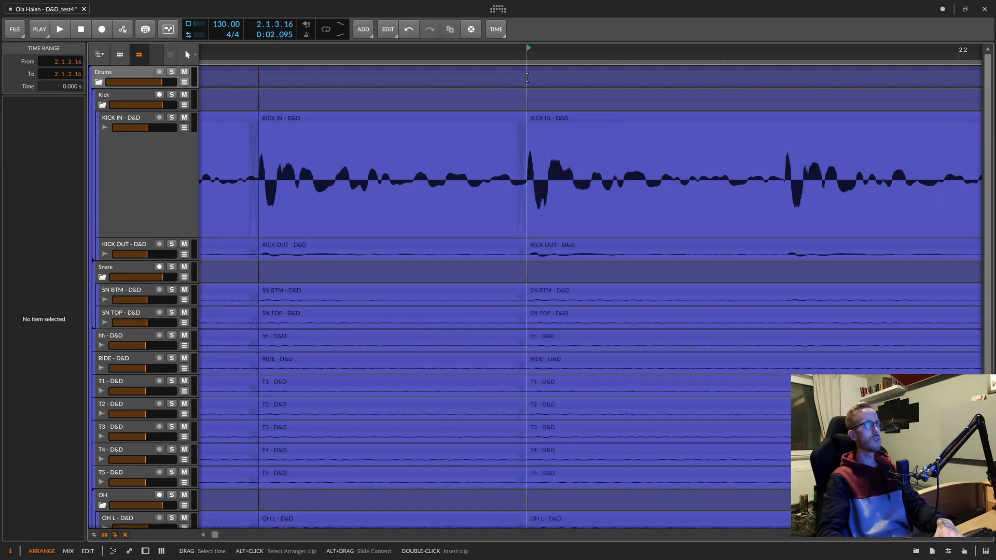
{"action": "left_click", "coordinate": [785, 79]}
{"action": "key", "text": "ctrl+e"}
{"action": "scroll", "coordinate": [785, 78], "scroll_direction": "right", "scroll_amount": 3}
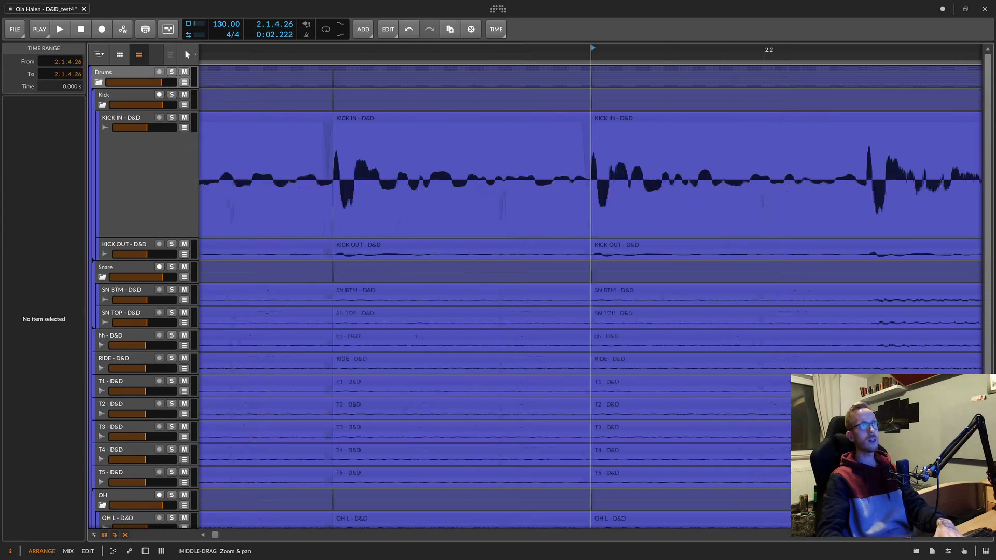
Split the Drums group's clips at the first two kick onsets of beat 2.2, 2.2.1.43 and 2.2.2.56
{"action": "scroll", "coordinate": [494, 71], "scroll_direction": "down", "scroll_amount": 2}
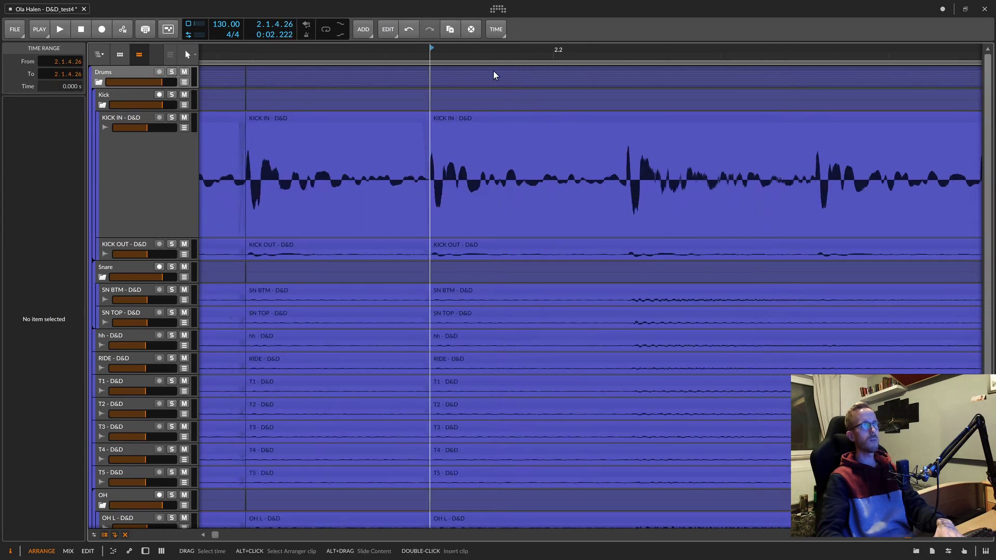
{"action": "left_click", "coordinate": [626, 76]}
{"action": "key", "text": "ctrl+e"}
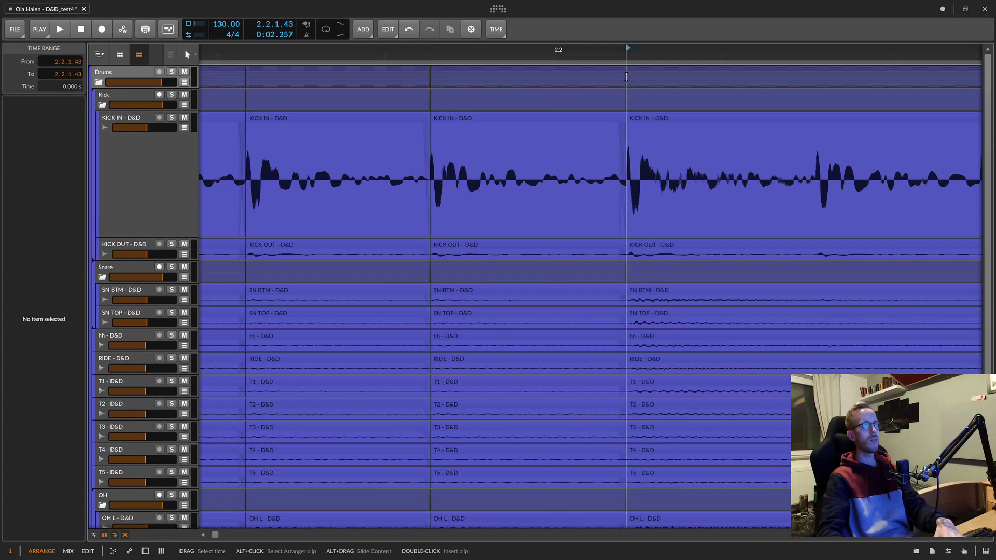
{"action": "left_click", "coordinate": [816, 77]}
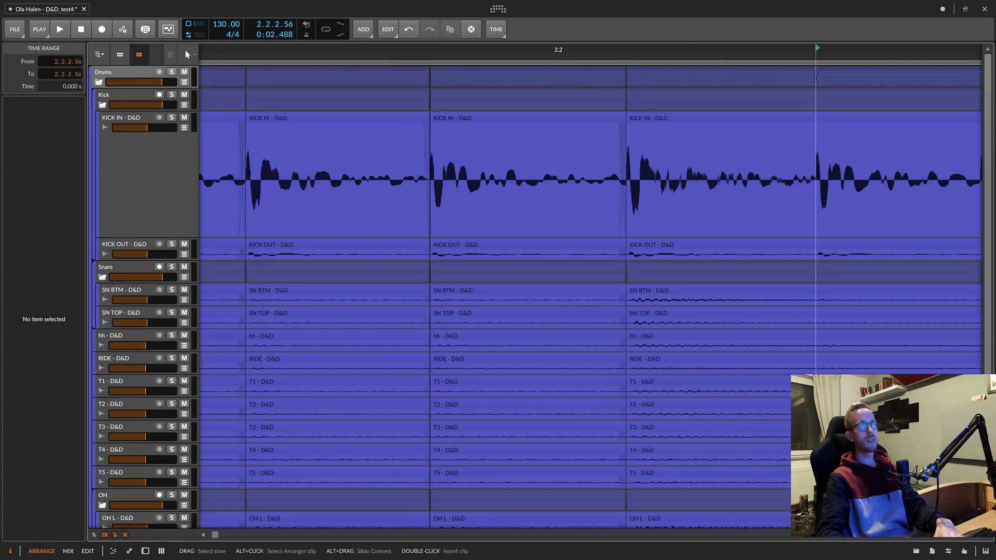
{"action": "key", "text": "ctrl+e"}
Split the Drums group's clips at the last two kick onsets of beat 2.2, 2.2.3.54 and 2.2.4.67
{"action": "scroll", "coordinate": [544, 70], "scroll_direction": "right", "scroll_amount": 5}
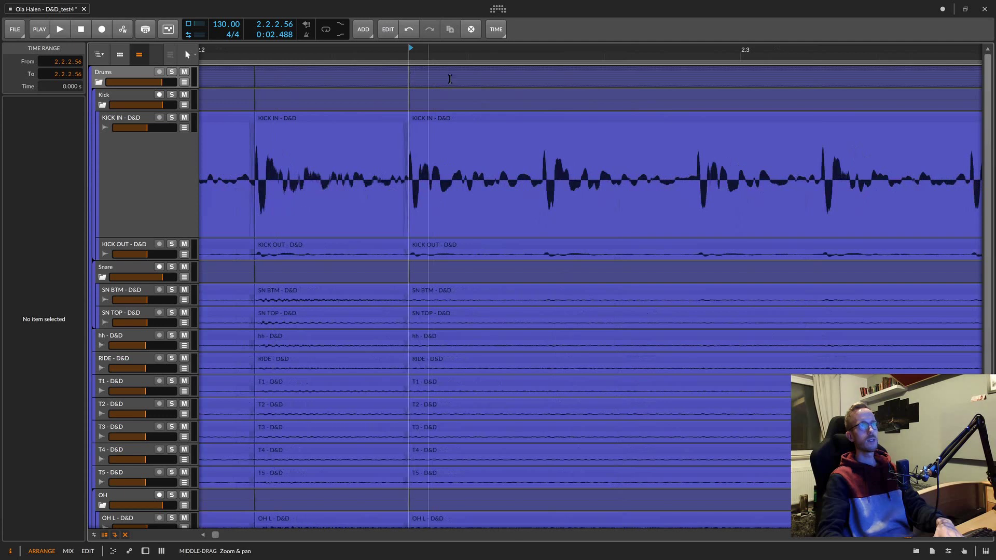
{"action": "left_click", "coordinate": [543, 75]}
{"action": "key", "text": "ctrl+e"}
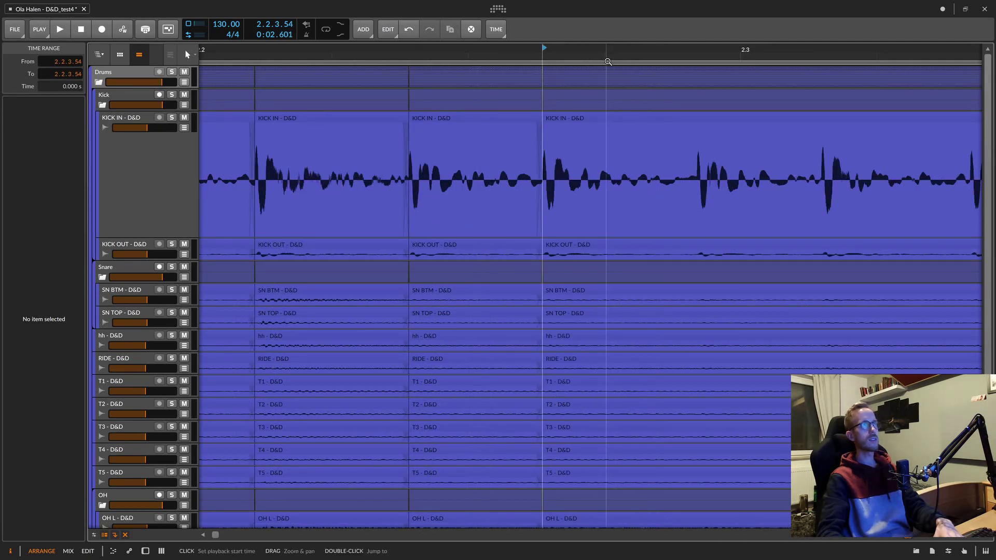
{"action": "left_click", "coordinate": [696, 79]}
{"action": "key", "text": "ctrl+e"}
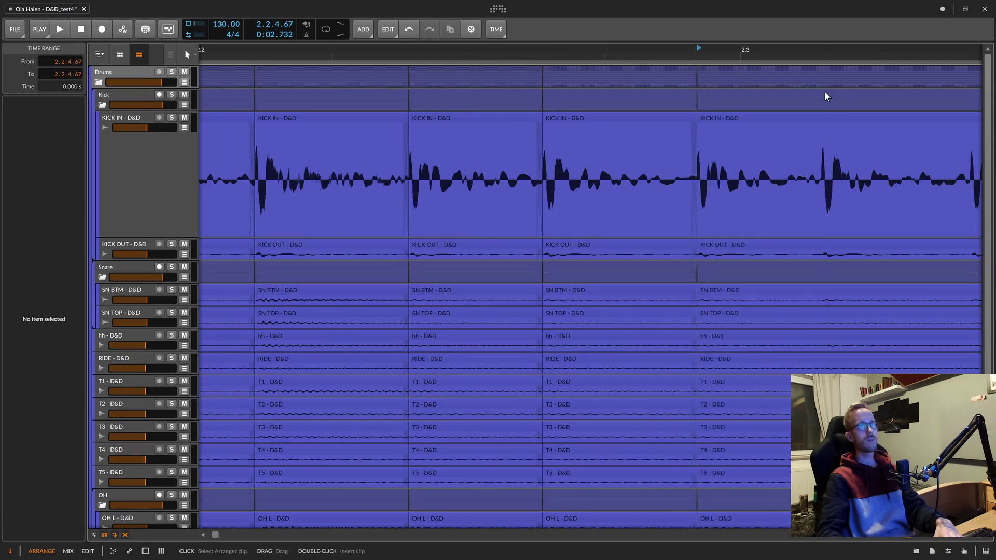
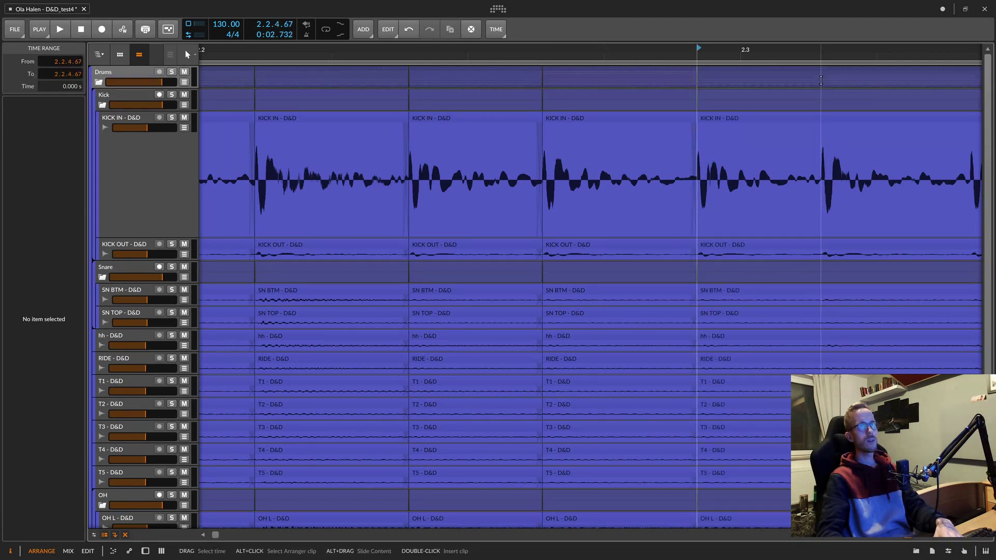
Split the Drums group's clips at the first three kick onsets of beat 2.3, 2.3.1.59, 2.3.2.68 and 2.3.3.57
{"action": "left_click", "coordinate": [821, 80]}
{"action": "scroll", "coordinate": [546, 100], "scroll_direction": "down", "scroll_amount": 3}
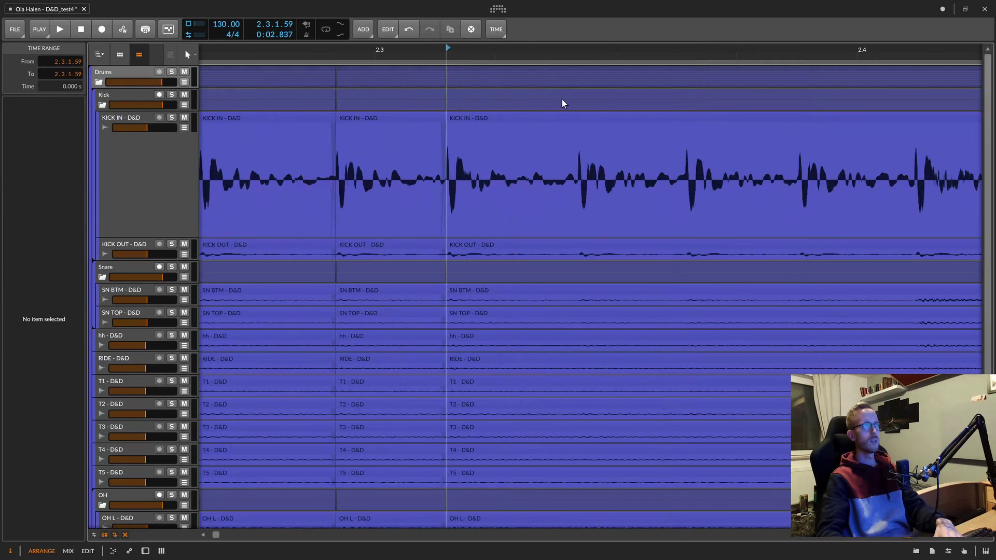
{"action": "scroll", "coordinate": [592, 111], "scroll_direction": "up", "scroll_amount": 3}
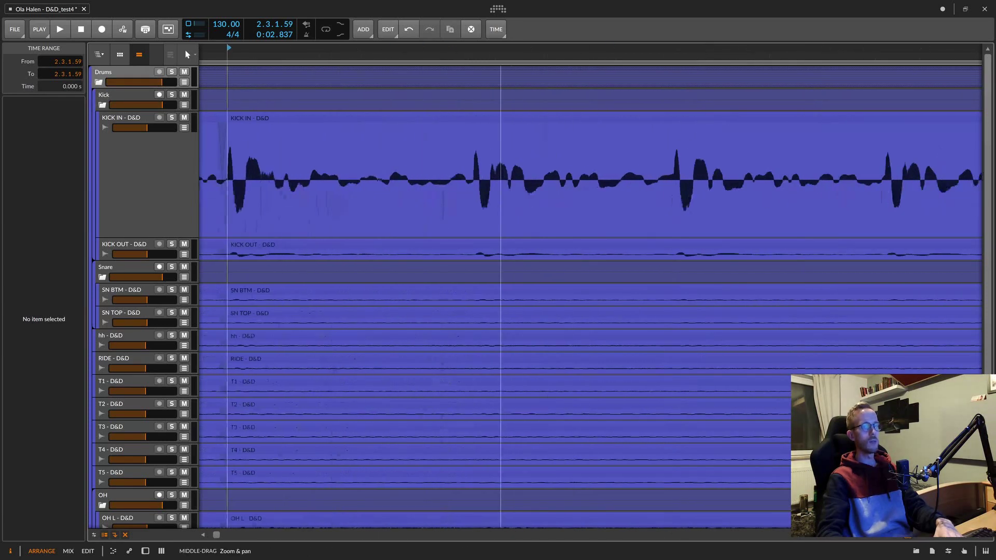
{"action": "left_click", "coordinate": [472, 79]}
{"action": "key", "text": "ctrl+e"}
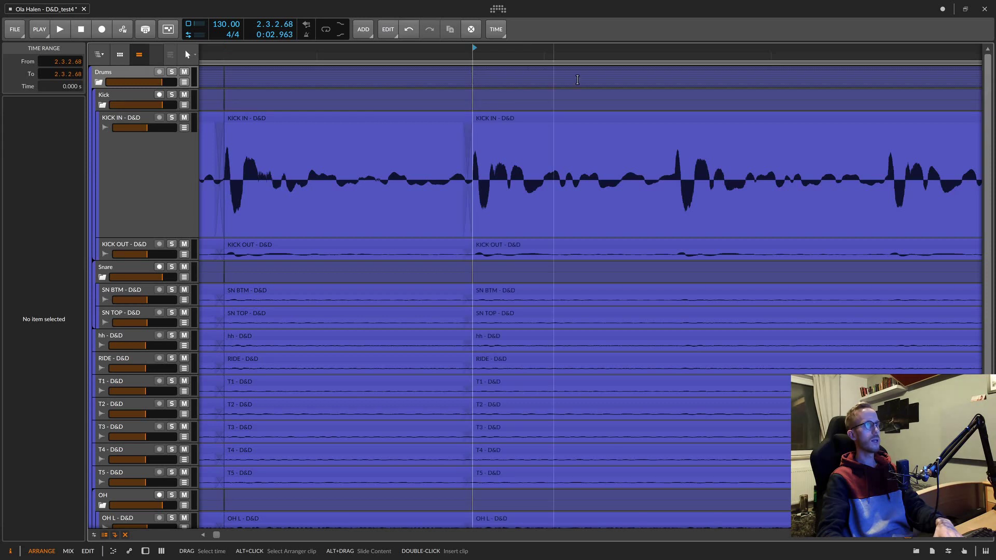
{"action": "left_click", "coordinate": [675, 79]}
{"action": "key", "text": "ctrl+e"}
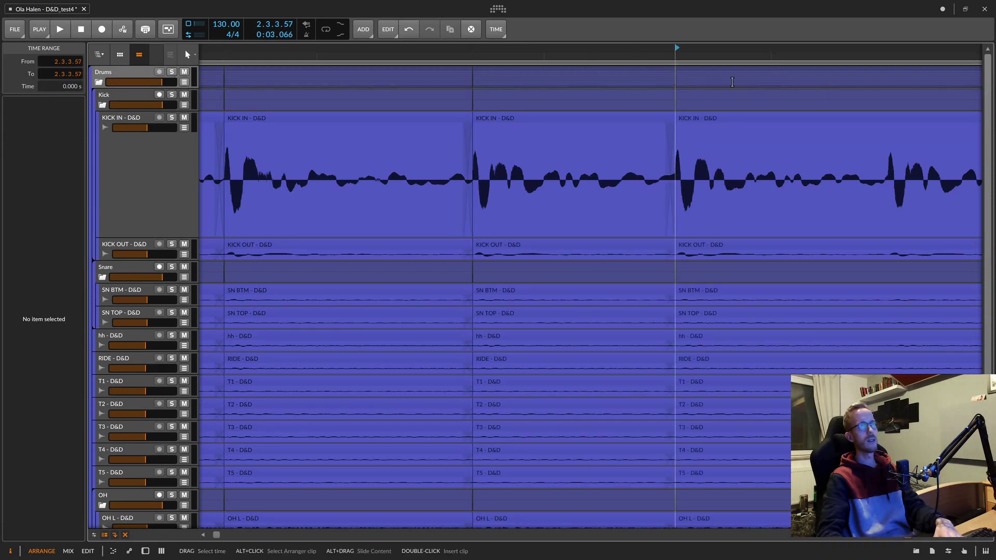
Split the Drums group's clips at the last kick onset of beat 2.3 and the first of beat 2.4, 2.3.4.51 and 2.4.1.47
{"action": "left_click", "coordinate": [888, 78]}
{"action": "key", "text": "ctrl+e"}
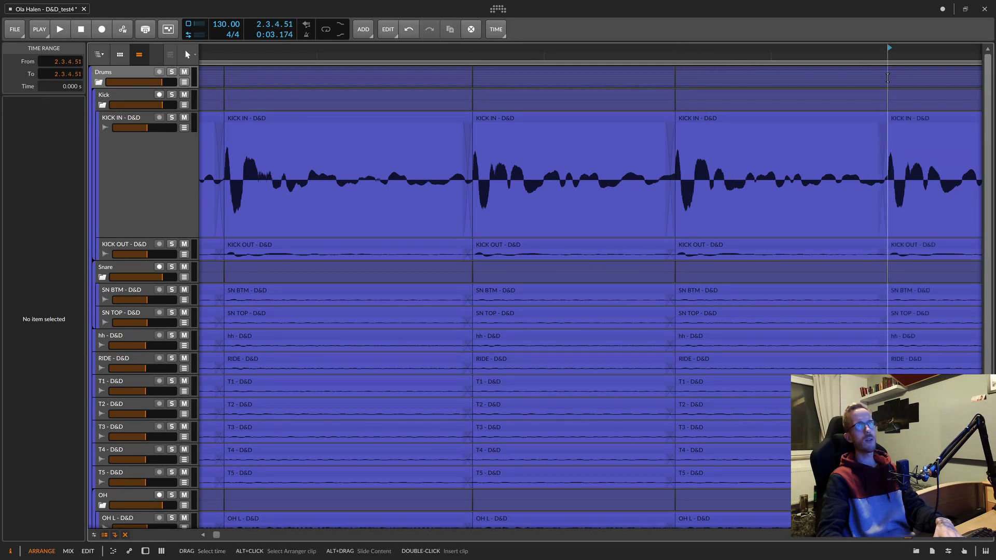
{"action": "scroll", "coordinate": [671, 93], "scroll_direction": "right", "scroll_amount": 5}
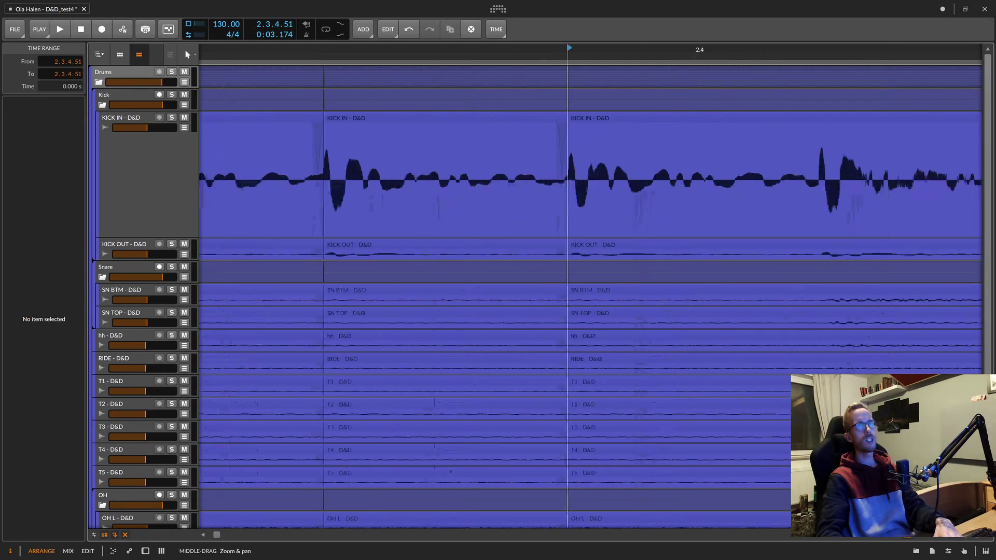
{"action": "left_click", "coordinate": [749, 80]}
{"action": "key", "text": "ctrl+e"}
Split the Drums group's clips at the last three kick onsets of beat 2.4, 2.4.2.56, 2.4.3.49 and 2.4.4.53
{"action": "scroll", "coordinate": [834, 94], "scroll_direction": "right", "scroll_amount": 5}
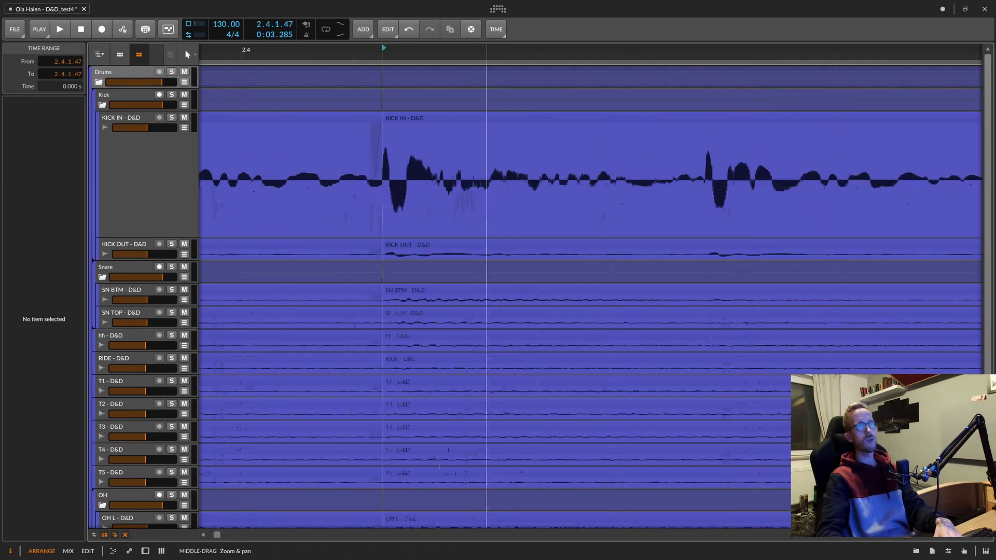
{"action": "left_click", "coordinate": [602, 78]}
{"action": "key", "text": "ctrl+e"}
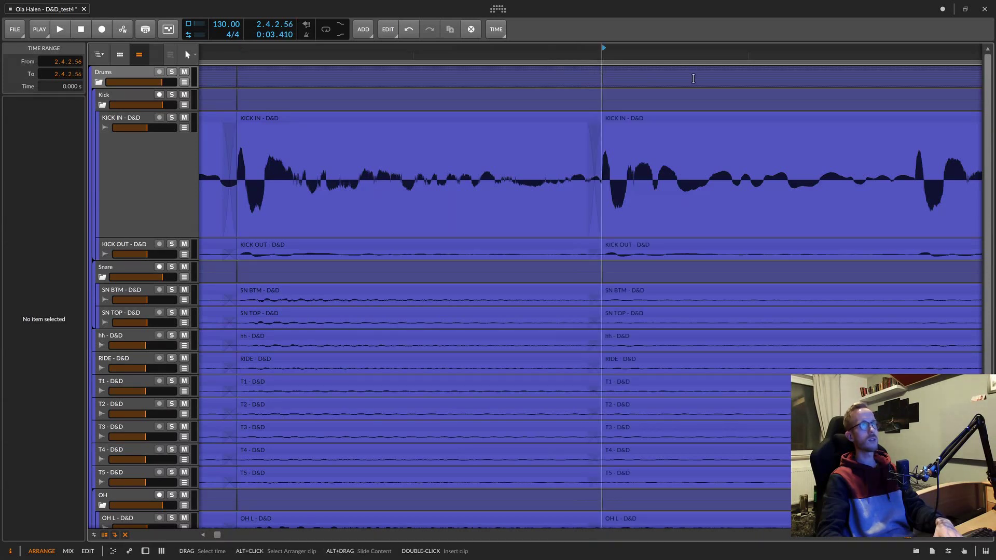
{"action": "left_click", "coordinate": [914, 78]}
{"action": "key", "text": "ctrl+e"}
{"action": "scroll", "coordinate": [511, 81], "scroll_direction": "up", "scroll_amount": 5}
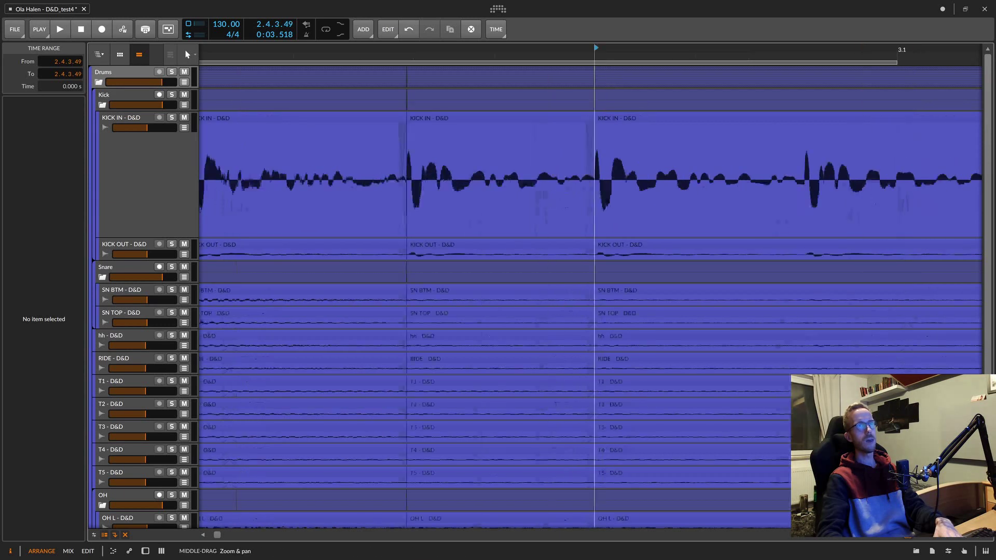
{"action": "scroll", "coordinate": [521, 81], "scroll_direction": "up", "scroll_amount": 5}
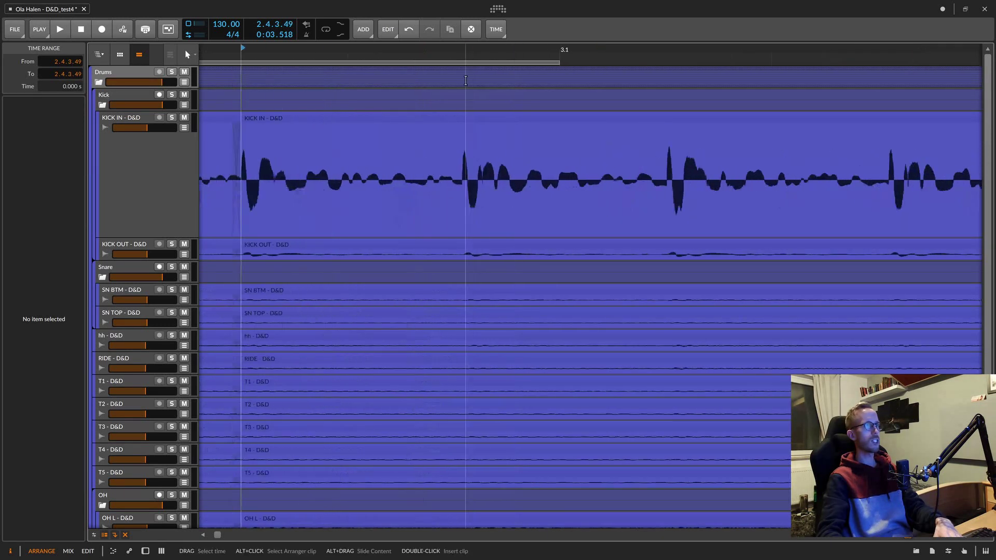
{"action": "left_click", "coordinate": [462, 81]}
{"action": "key", "text": "ctrl+e"}
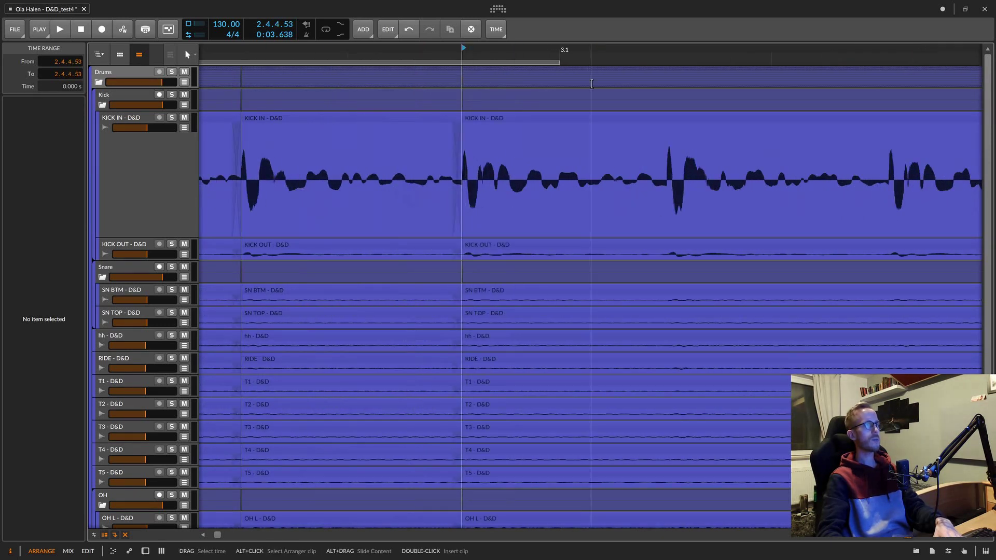
Split the Drums group's clips at the four kick onsets of beat 3.1: 3.1.1.50, 3.1.2.55, 3.1.3.50 and 3.1.4.49
{"action": "left_click", "coordinate": [667, 80]}
{"action": "key", "text": "ctrl+e"}
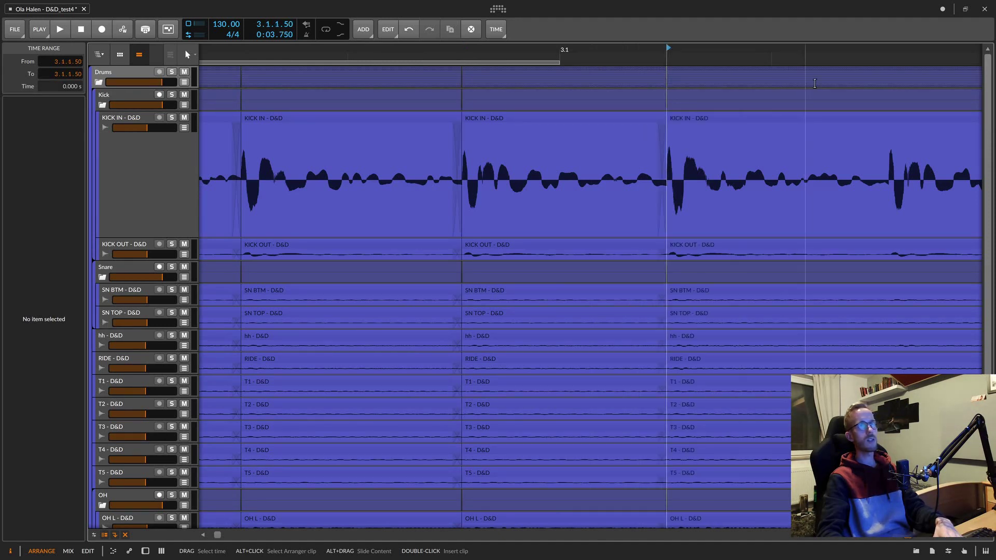
{"action": "left_click", "coordinate": [888, 78]}
{"action": "key", "text": "ctrl+e"}
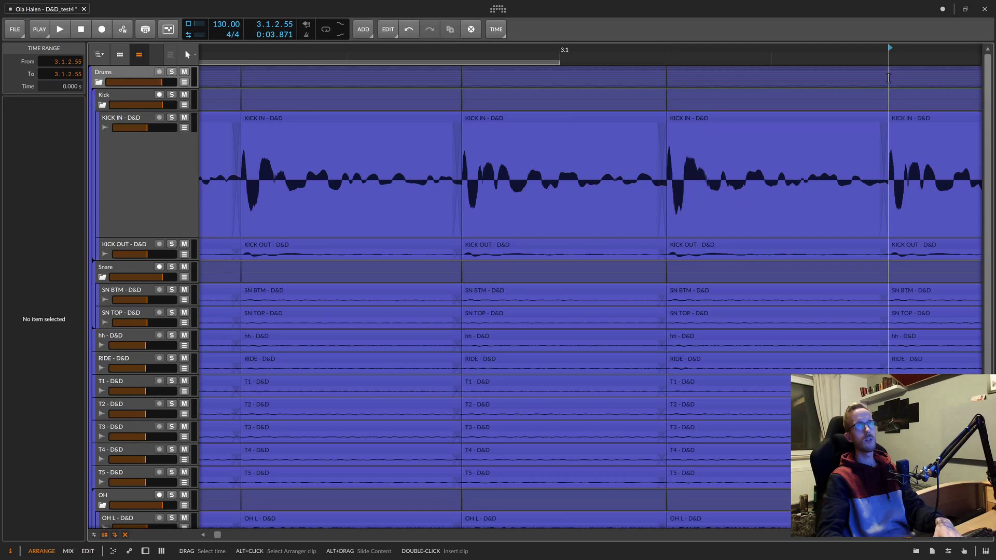
{"action": "scroll", "coordinate": [834, 78], "scroll_direction": "right", "scroll_amount": 5}
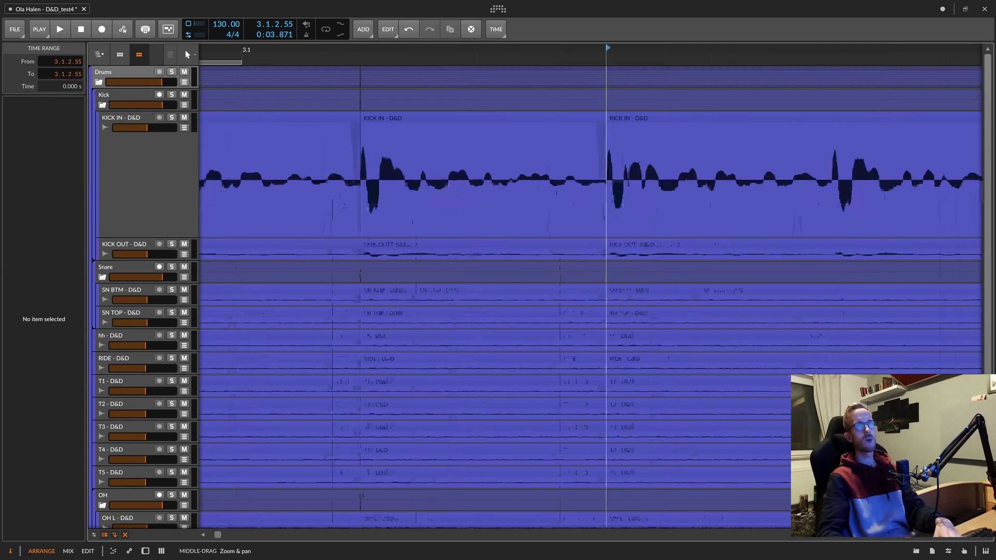
{"action": "left_click", "coordinate": [829, 77]}
{"action": "key", "text": "ctrl+e"}
{"action": "scroll", "coordinate": [829, 78], "scroll_direction": "right", "scroll_amount": 8}
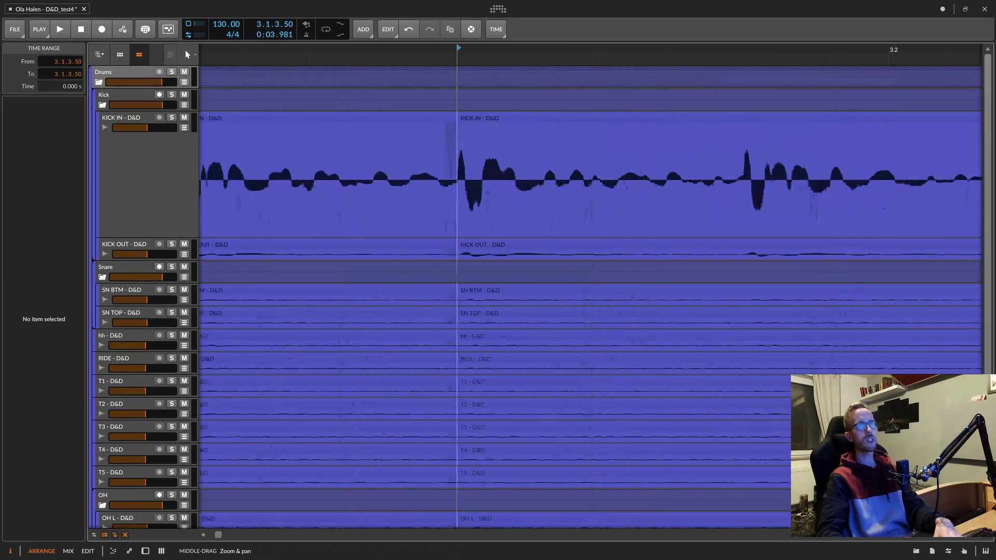
{"action": "left_click", "coordinate": [650, 79]}
{"action": "key", "text": "ctrl+e"}
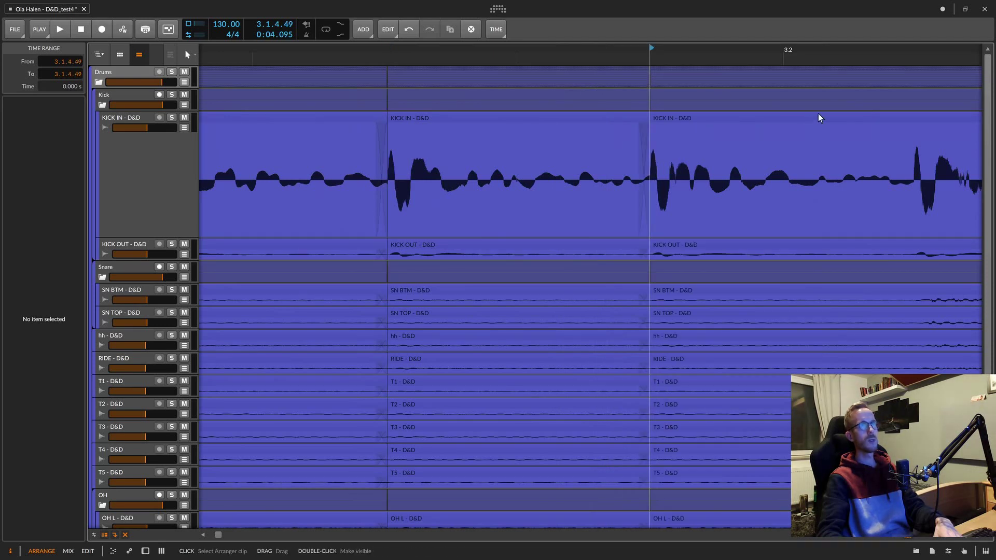
Split the Drums group's clips at the four kick onsets of beat 3.2: 3.2.1.49, 3.2.2.50, 3.2.3.46 and 3.2.4.54
{"action": "left_click", "coordinate": [915, 84]}
{"action": "key", "text": "ctrl+e"}
{"action": "scroll", "coordinate": [914, 84], "scroll_direction": "right", "scroll_amount": 5}
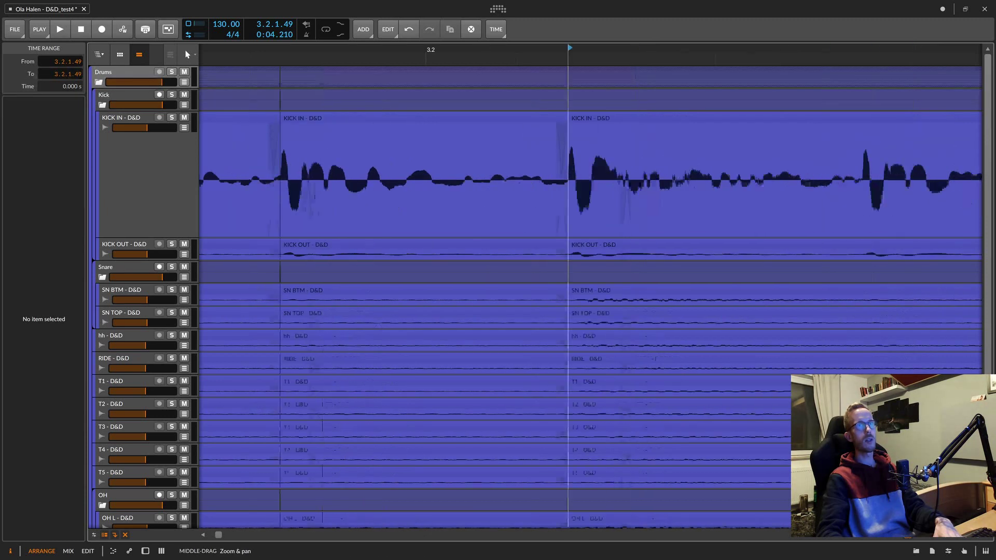
{"action": "left_click", "coordinate": [825, 78]}
{"action": "key", "text": "ctrl+e"}
{"action": "scroll", "coordinate": [616, 87], "scroll_direction": "right", "scroll_amount": 6}
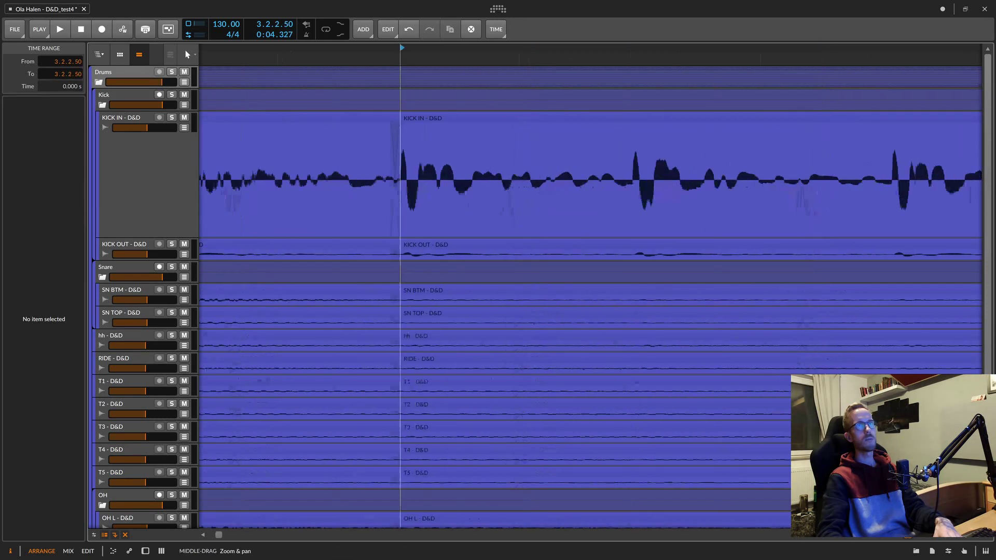
{"action": "left_click", "coordinate": [623, 78]}
{"action": "key", "text": "ctrl+e"}
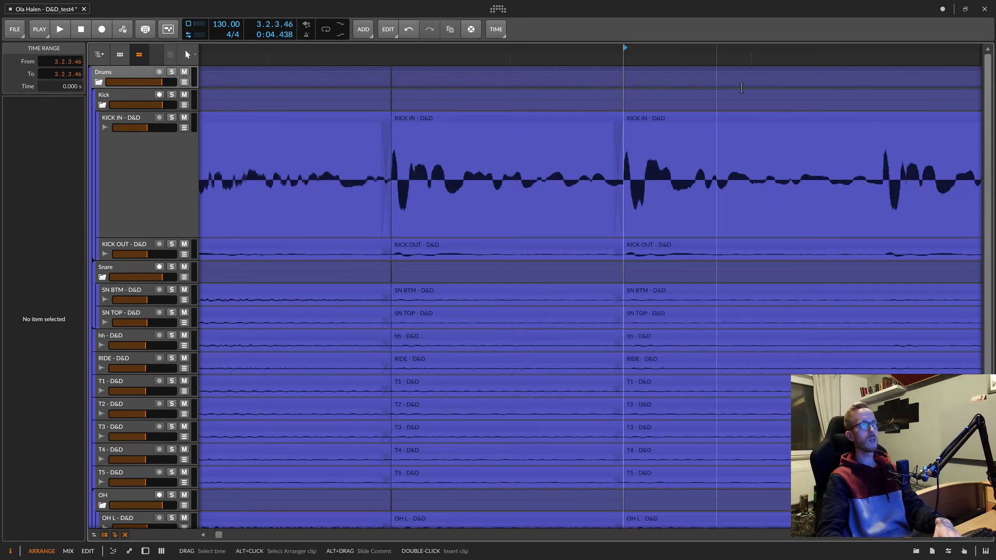
{"action": "left_click", "coordinate": [882, 81]}
{"action": "key", "text": "ctrl+e"}
Split the Drums group's clips at the four kick onsets of beat 3.3: 3.3.1.52, 3.3.2.55, 3.3.3.42 and 3.3.4.45
{"action": "scroll", "coordinate": [648, 81], "scroll_direction": "right", "scroll_amount": 6}
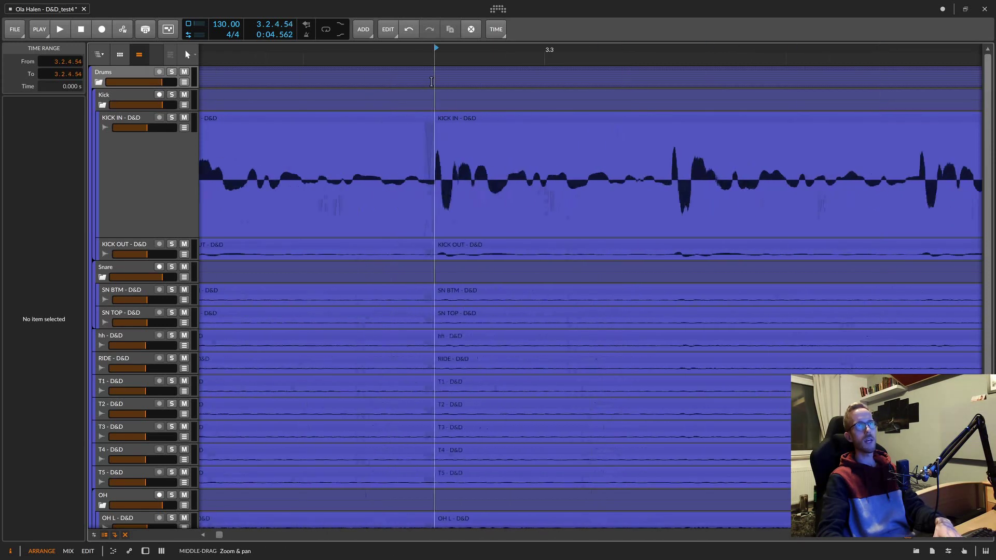
{"action": "left_click", "coordinate": [671, 79]}
{"action": "key", "text": "ctrl+e"}
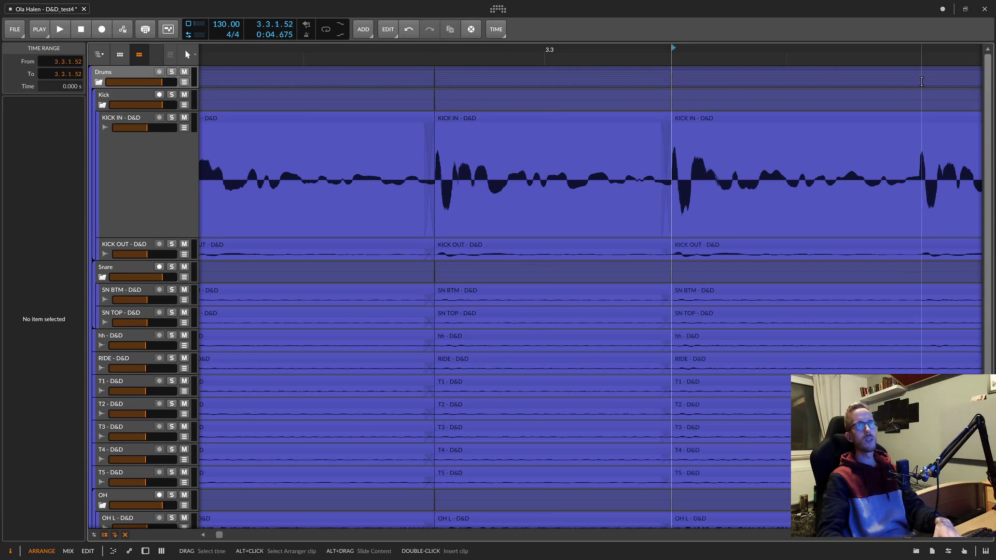
{"action": "scroll", "coordinate": [919, 81], "scroll_direction": "right", "scroll_amount": 3}
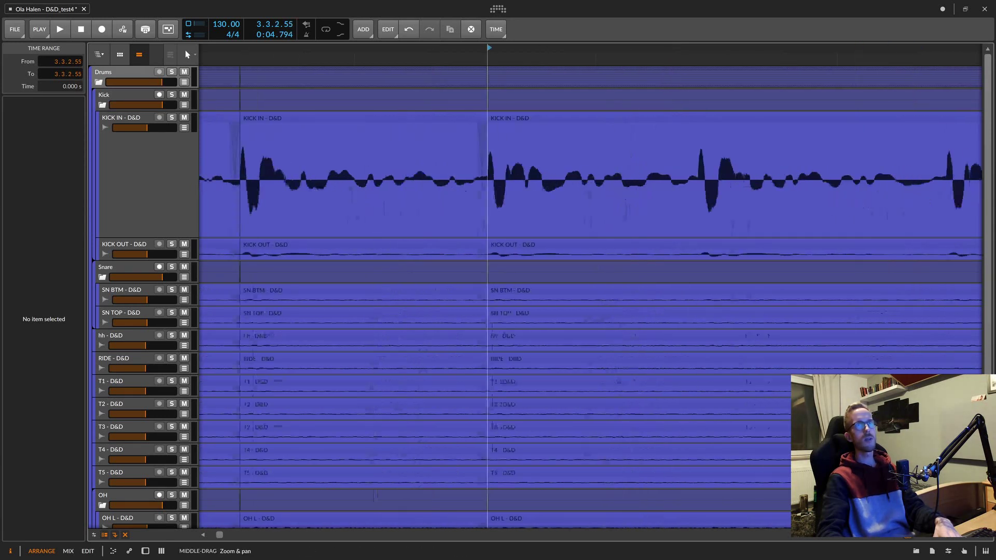
{"action": "left_click", "coordinate": [653, 80]}
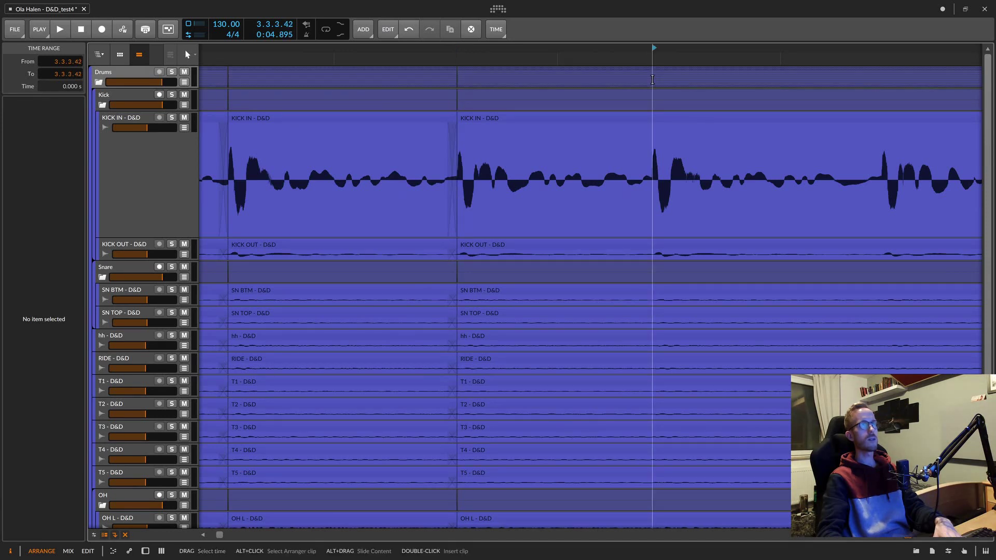
{"action": "key", "text": "ctrl+e"}
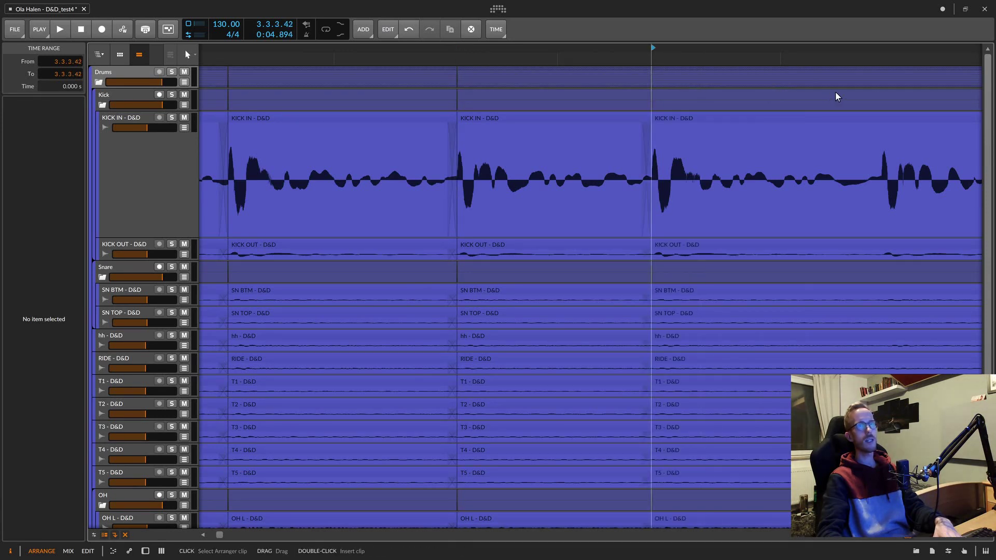
{"action": "left_click", "coordinate": [881, 77]}
{"action": "key", "text": "ctrl+e"}
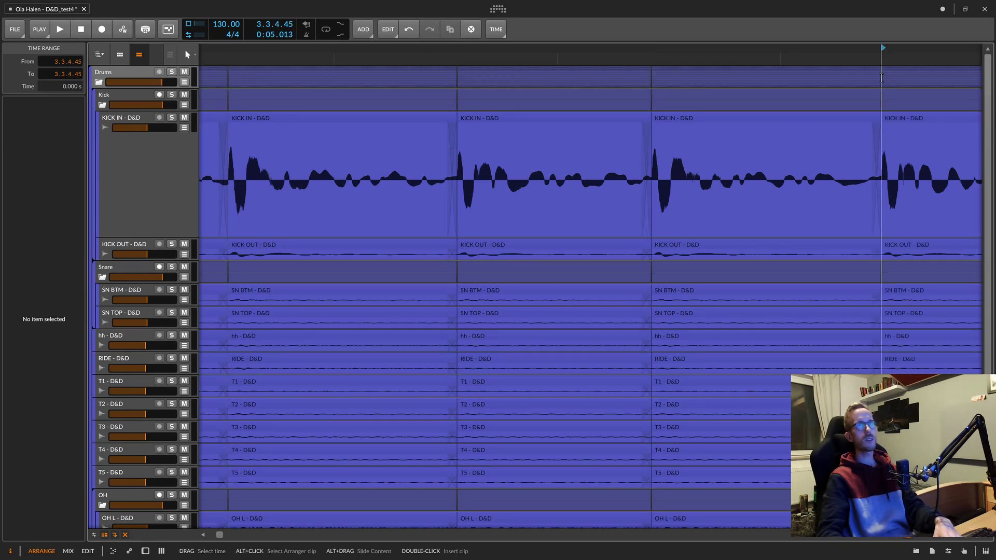
Split the Drums group's clips at the four kick onsets of beat 3.4: 3.4.1.58, 3.4.2.57, 3.4.3.53 and 3.4.4.63
{"action": "scroll", "coordinate": [602, 94], "scroll_direction": "right", "scroll_amount": 5}
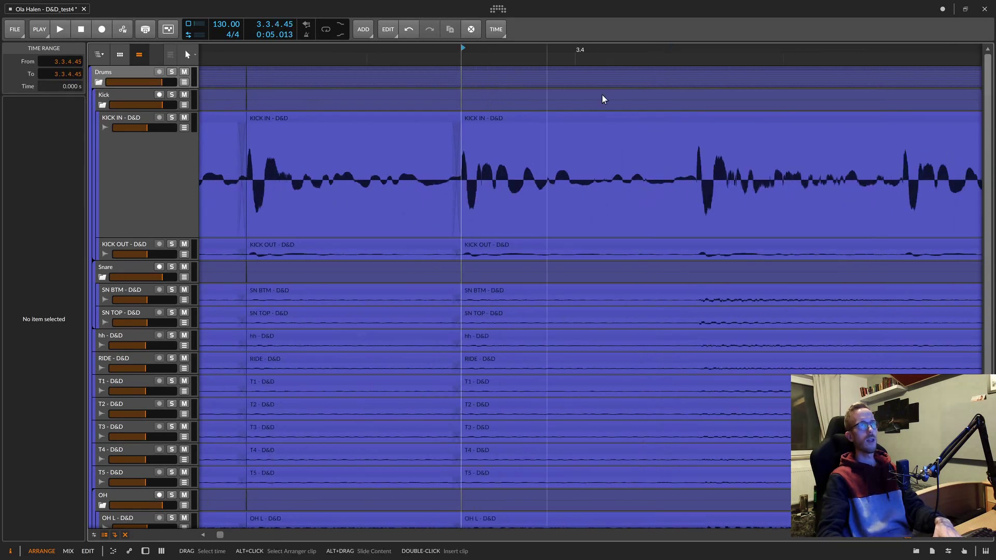
{"action": "left_click", "coordinate": [696, 78]}
{"action": "key", "text": "ctrl+e"}
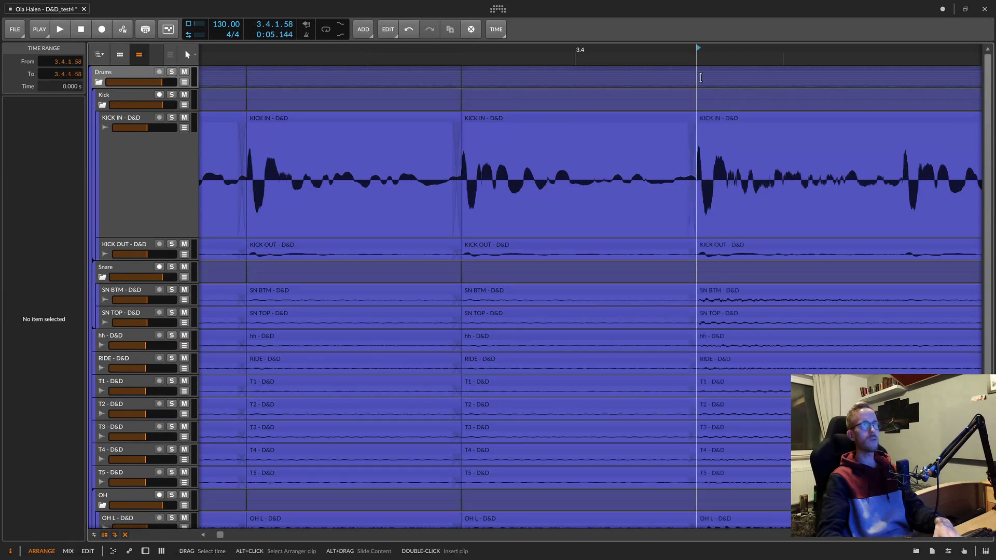
{"action": "left_click", "coordinate": [903, 81]}
{"action": "key", "text": "ctrl+e"}
{"action": "scroll", "coordinate": [904, 81], "scroll_direction": "right", "scroll_amount": 5}
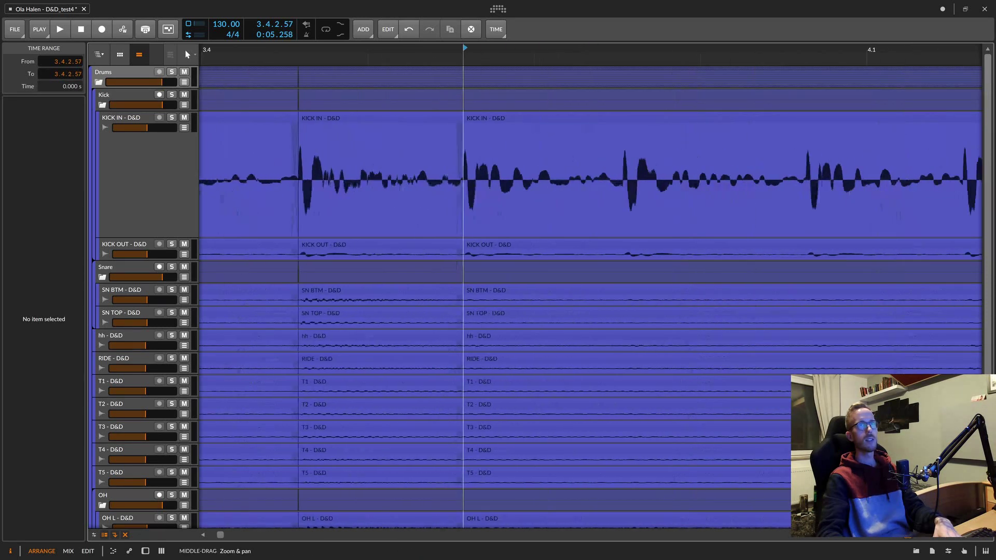
{"action": "left_click", "coordinate": [610, 78]}
{"action": "key", "text": "ctrl+e"}
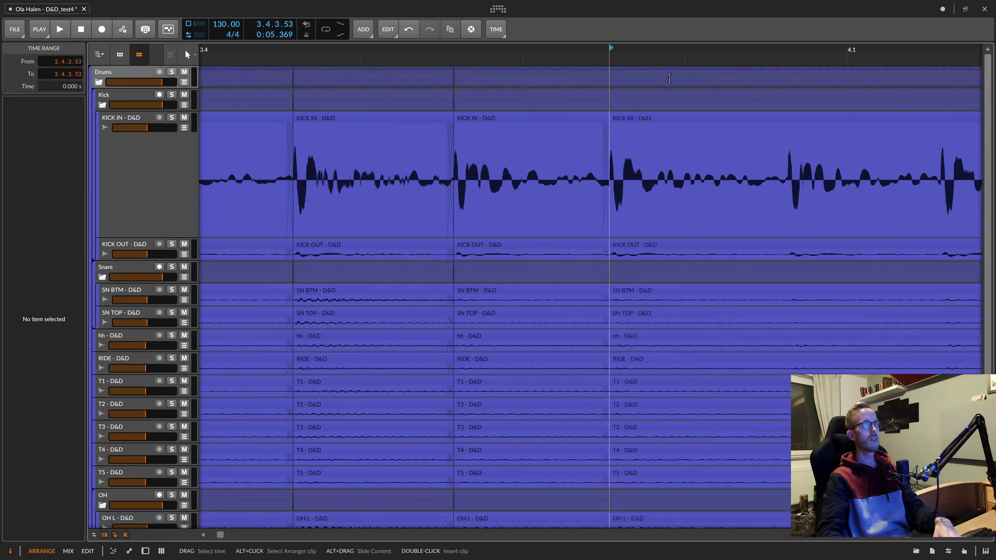
{"action": "left_click", "coordinate": [788, 79]}
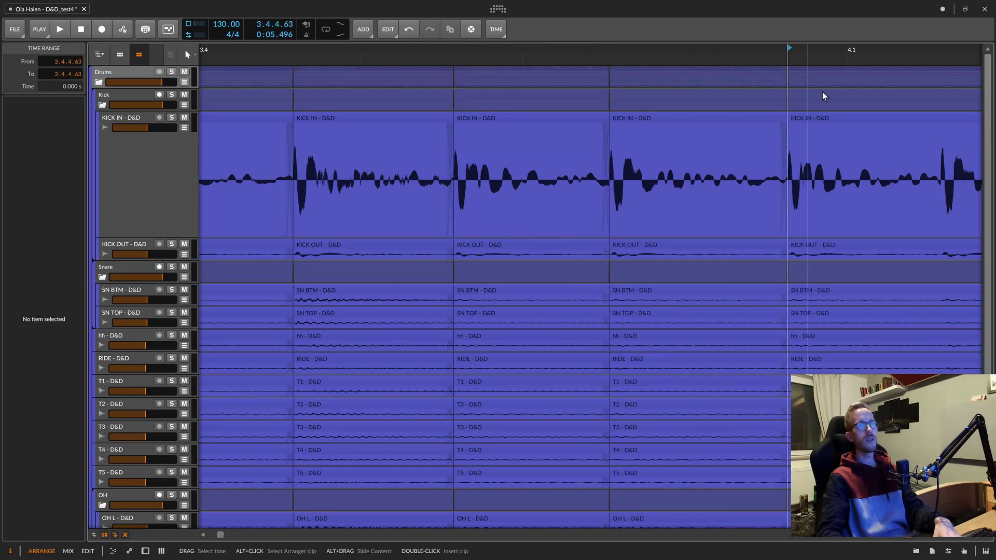
Split the Drums group's clips at the four kick onsets of beat 4.1: 4.1.1.57, 4.1.2.59, 4.1.3.49 and 4.1.4.54
{"action": "scroll", "coordinate": [807, 86], "scroll_direction": "right", "scroll_amount": 5}
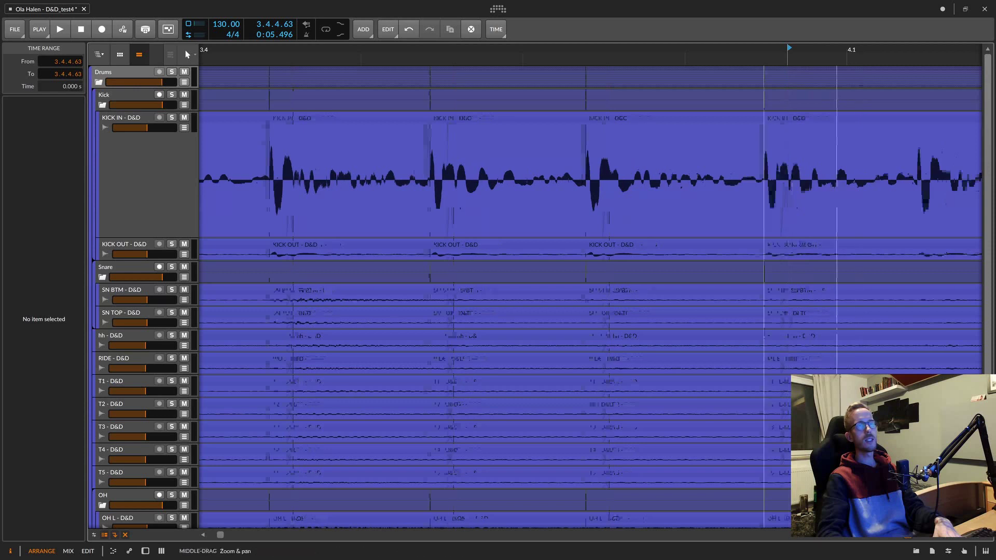
{"action": "left_click", "coordinate": [608, 78]}
{"action": "key", "text": "ctrl+e"}
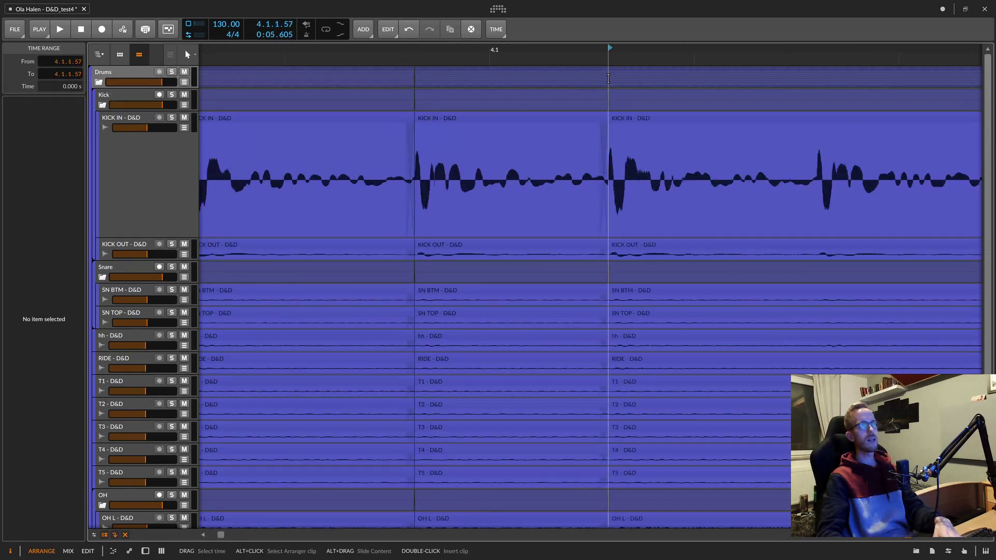
{"action": "left_click", "coordinate": [817, 81]}
{"action": "key", "text": "ctrl+e"}
{"action": "scroll", "coordinate": [649, 80], "scroll_direction": "right", "scroll_amount": 5}
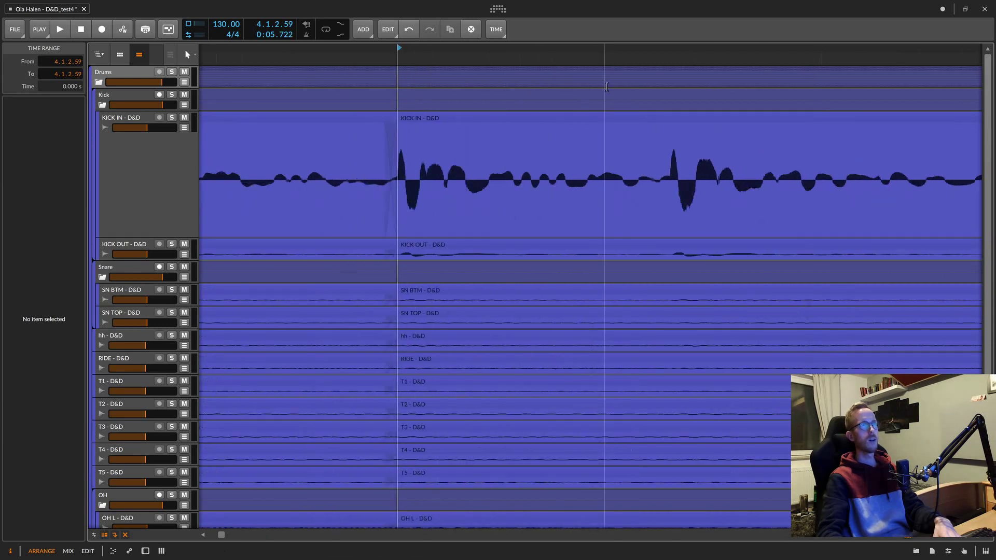
{"action": "left_click", "coordinate": [670, 77]}
{"action": "key", "text": "ctrl+e"}
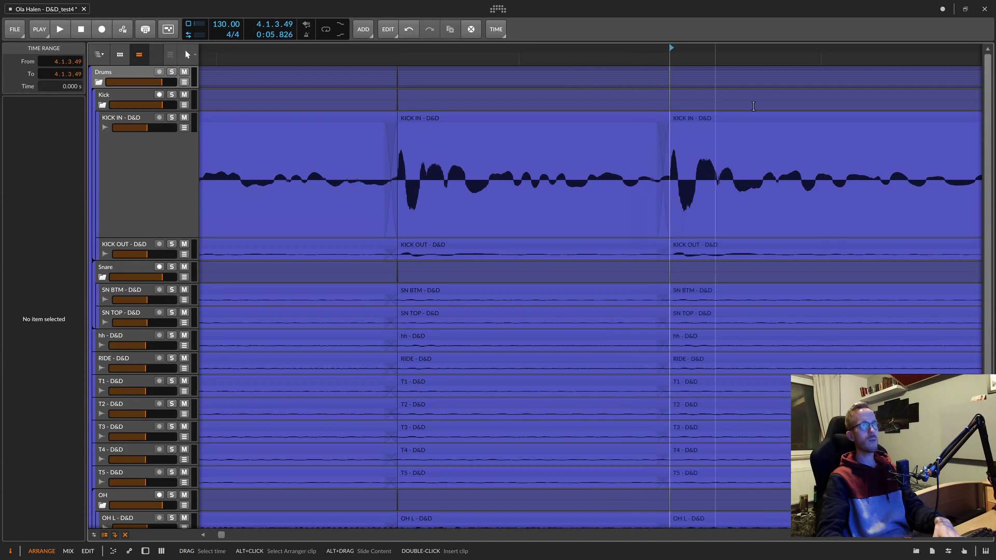
{"action": "scroll", "coordinate": [538, 123], "scroll_direction": "right", "scroll_amount": 5}
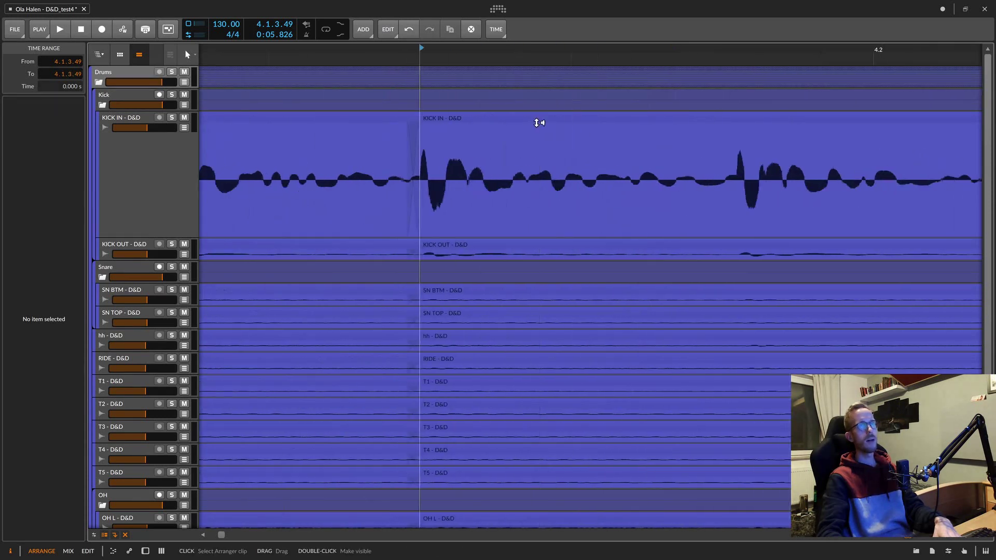
{"action": "left_click", "coordinate": [736, 77]}
{"action": "key", "text": "ctrl+e"}
Split the Drums group's clips at the first kick onset of beat 4.2, 4.2.1.50
{"action": "scroll", "coordinate": [753, 91], "scroll_direction": "right", "scroll_amount": 5}
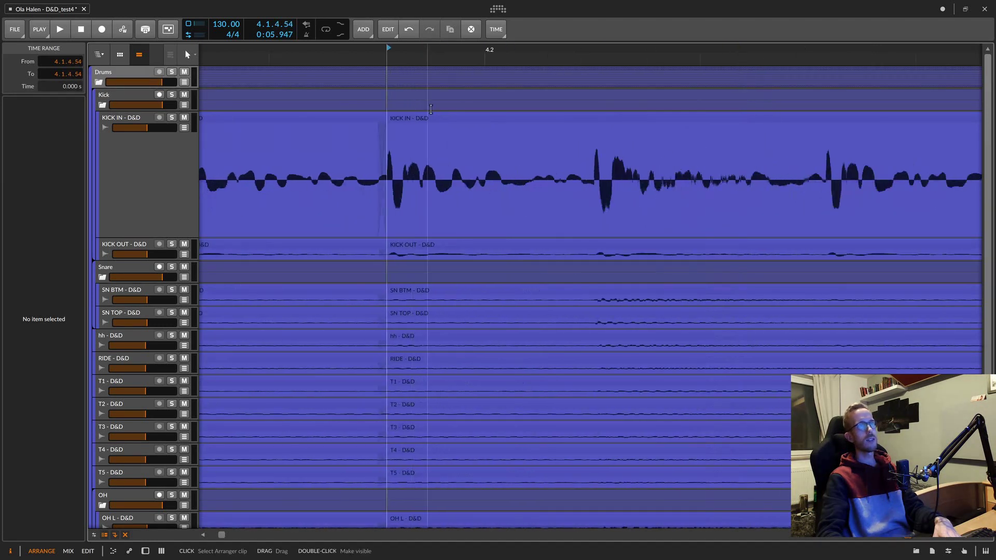
{"action": "left_click", "coordinate": [594, 79]}
{"action": "key", "text": "minus"}
{"action": "key", "text": "minus"}
{"action": "key", "text": "minus"}
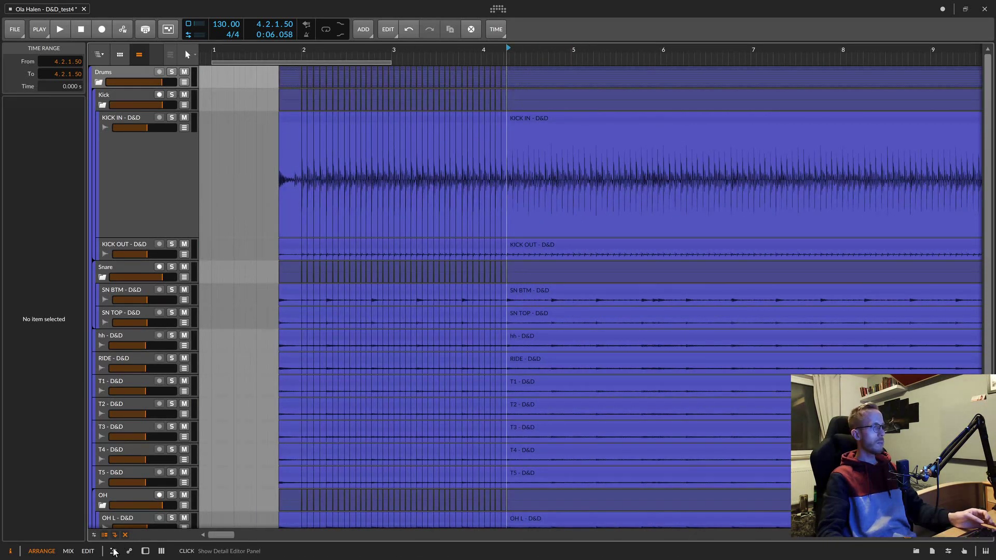
Show the Detail Editor below the arrangement and switch off its layered editing of multiple tracks
{"action": "left_click", "coordinate": [114, 552]}
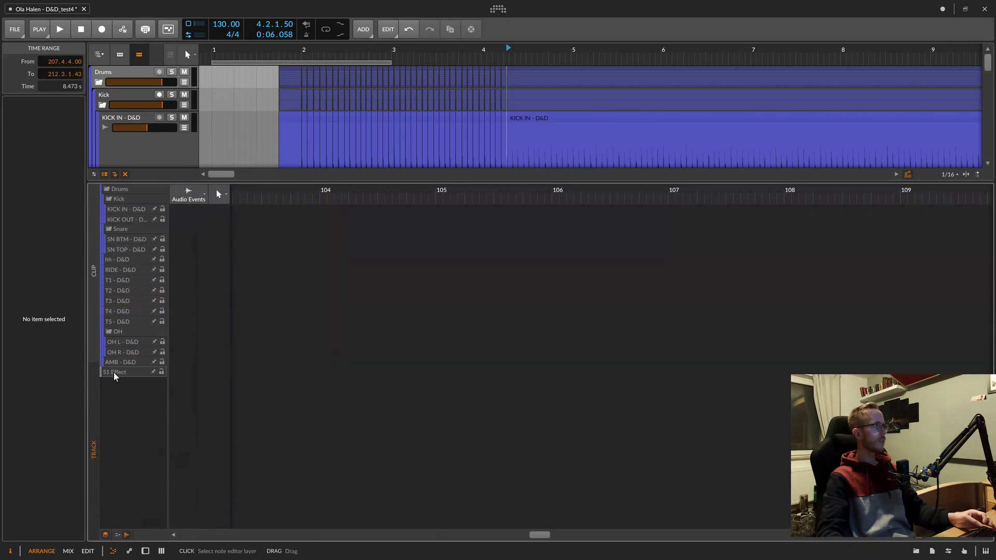
{"action": "left_click", "coordinate": [106, 536]}
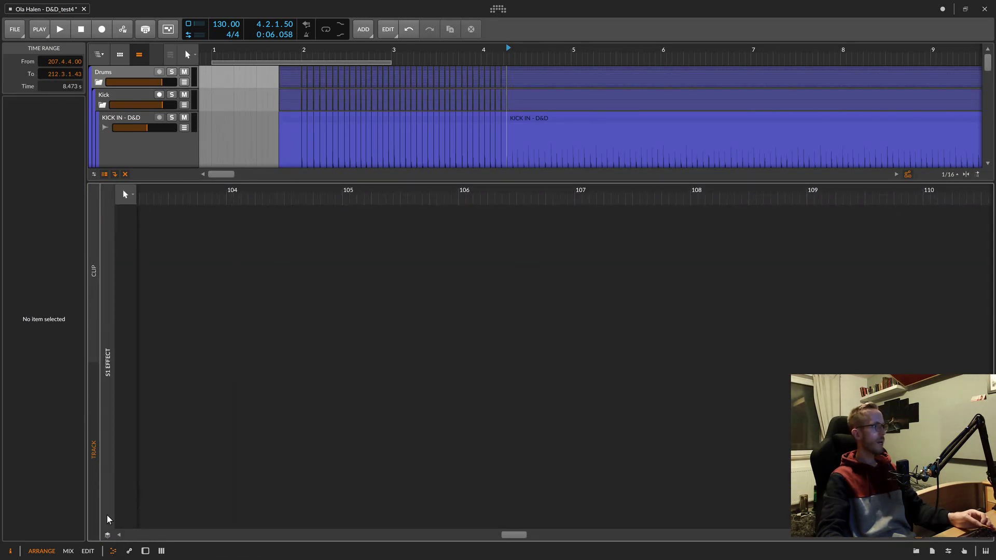
Switch on layered editing in the Detail Editor and show the KICK IN, KICK OUT, SN BTM and SN TOP tracks together
{"action": "left_click", "coordinate": [107, 536]}
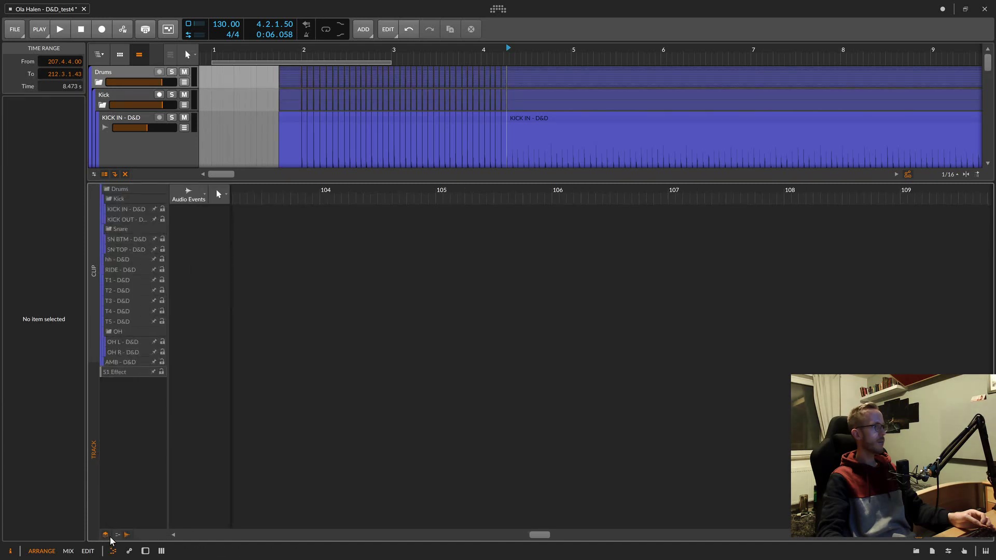
{"action": "left_click", "coordinate": [123, 209]}
{"action": "left_click", "coordinate": [123, 219], "text": "ctrl"}
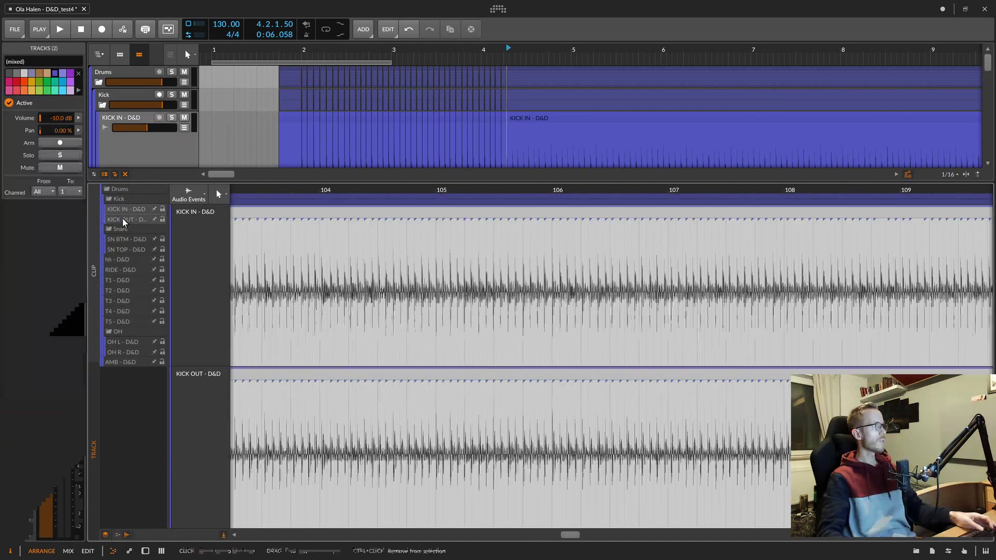
{"action": "left_click", "coordinate": [124, 239], "text": "ctrl"}
{"action": "left_click", "coordinate": [125, 250], "text": "ctrl"}
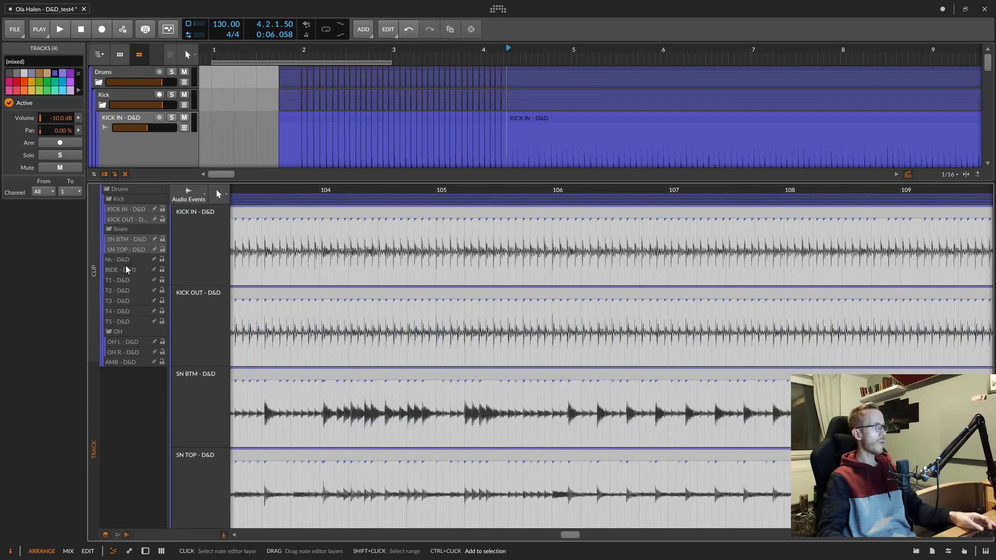
Add the hh, RIDE, T1 to T5, OH L, OH R and AMB tracks to the layered editing view
{"action": "left_click", "coordinate": [124, 259], "text": "ctrl"}
{"action": "left_click", "coordinate": [125, 270], "text": "ctrl"}
{"action": "left_click", "coordinate": [127, 281], "text": "ctrl"}
{"action": "left_click", "coordinate": [125, 290], "text": "ctrl"}
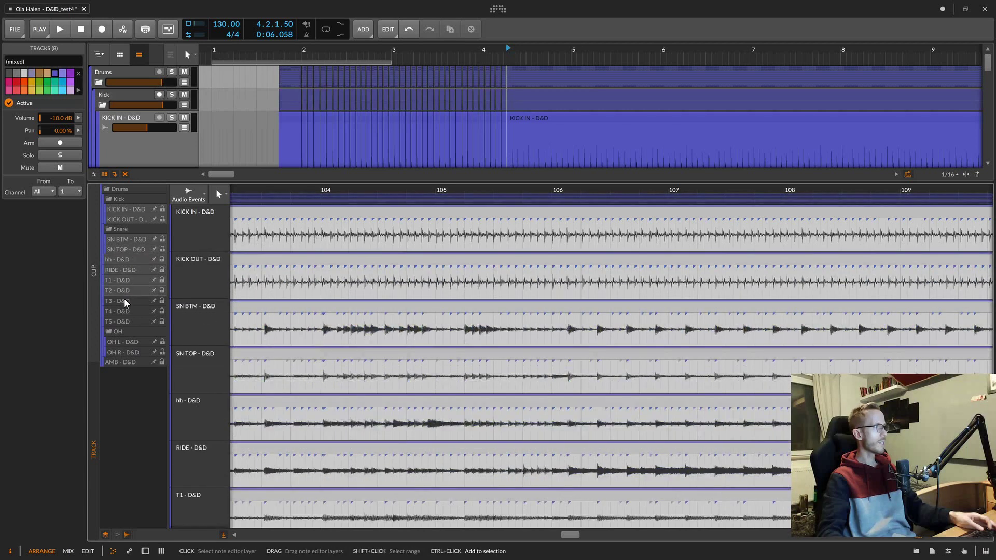
{"action": "left_click", "coordinate": [124, 301], "text": "ctrl"}
{"action": "left_click", "coordinate": [124, 311], "text": "ctrl"}
{"action": "left_click", "coordinate": [123, 321], "text": "ctrl"}
{"action": "left_click", "coordinate": [123, 342], "text": "ctrl"}
{"action": "left_click", "coordinate": [123, 353], "text": "ctrl"}
{"action": "left_click", "coordinate": [123, 362], "text": "ctrl"}
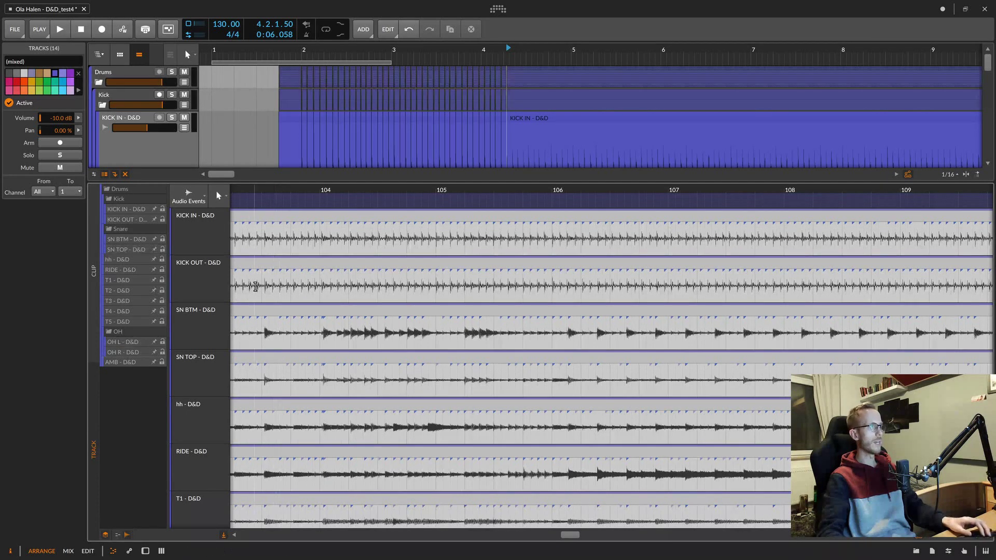
Examine the sliced region from bar 2 in the layered editor, closing in on the kick and snare slices around beat 2.2
{"action": "scroll", "coordinate": [270, 226], "scroll_direction": "up", "scroll_amount": 3}
{"action": "scroll", "coordinate": [611, 363], "scroll_direction": "down", "scroll_amount": 6}
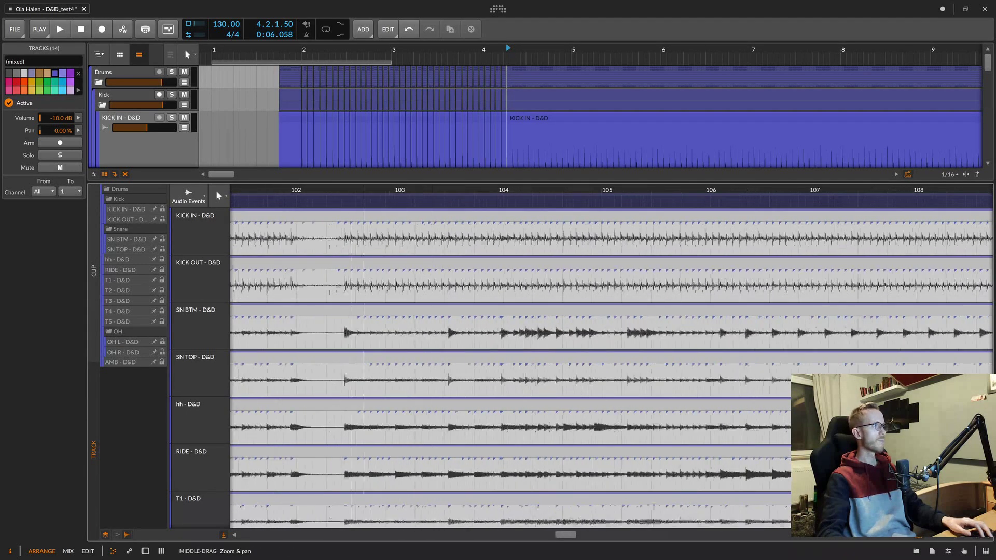
{"action": "scroll", "coordinate": [316, 223], "scroll_direction": "down", "scroll_amount": 8}
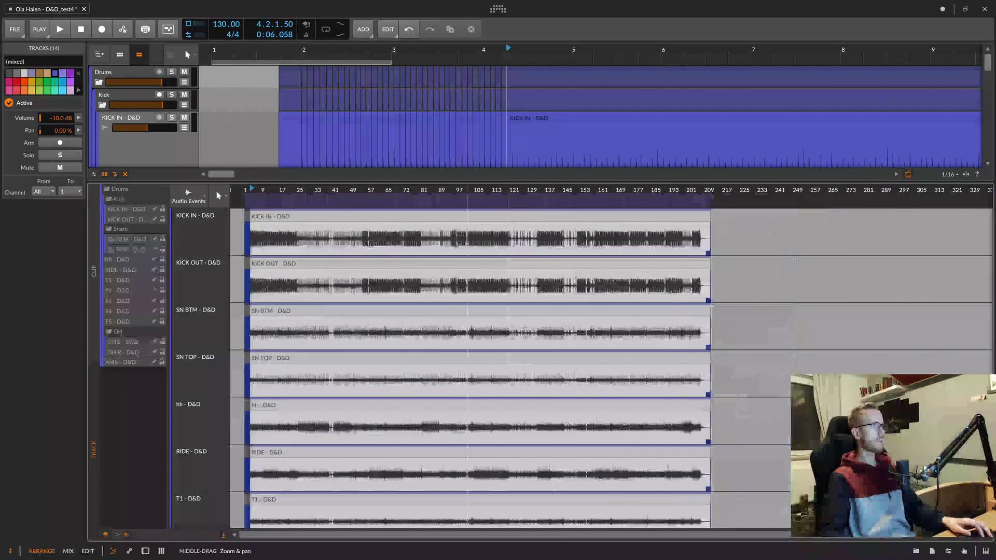
{"action": "scroll", "coordinate": [239, 253], "scroll_direction": "up", "scroll_amount": 10}
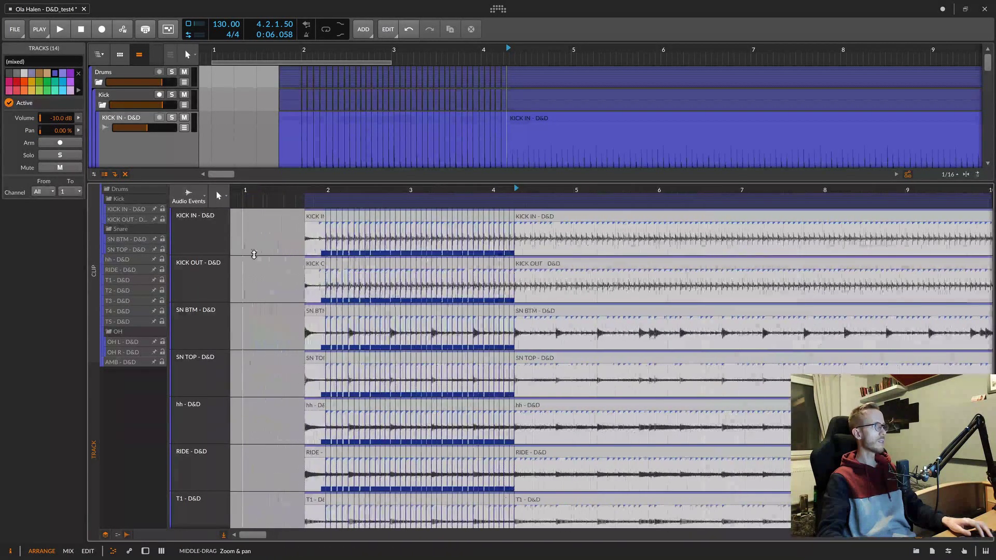
{"action": "scroll", "coordinate": [311, 264], "scroll_direction": "up", "scroll_amount": 6}
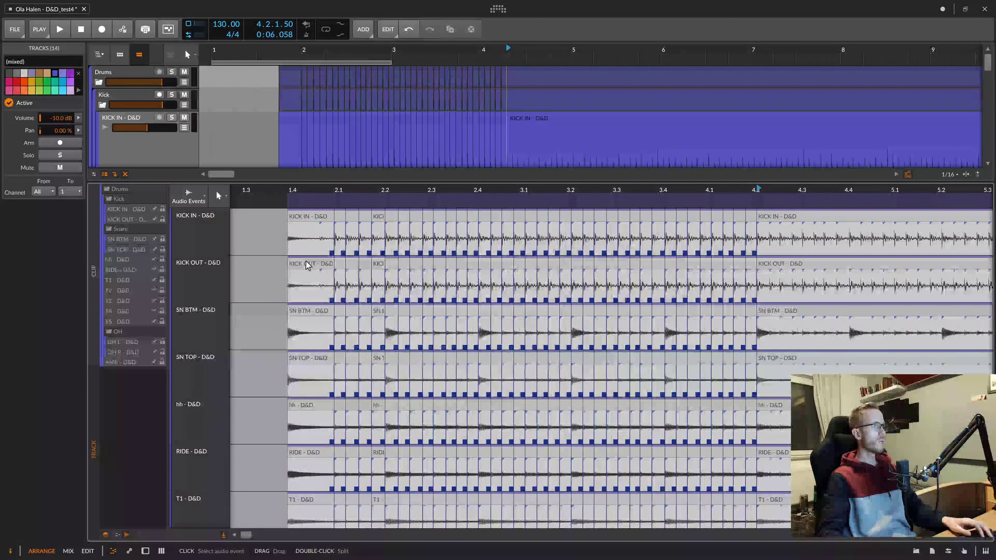
{"action": "scroll", "coordinate": [318, 265], "scroll_direction": "up", "scroll_amount": 5}
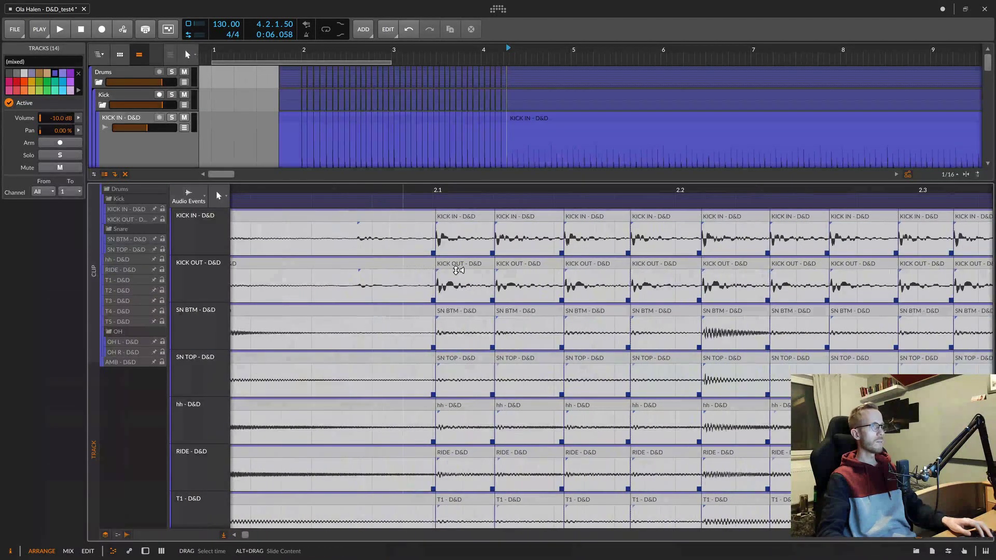
{"action": "scroll", "coordinate": [668, 348], "scroll_direction": "up", "scroll_amount": 3}
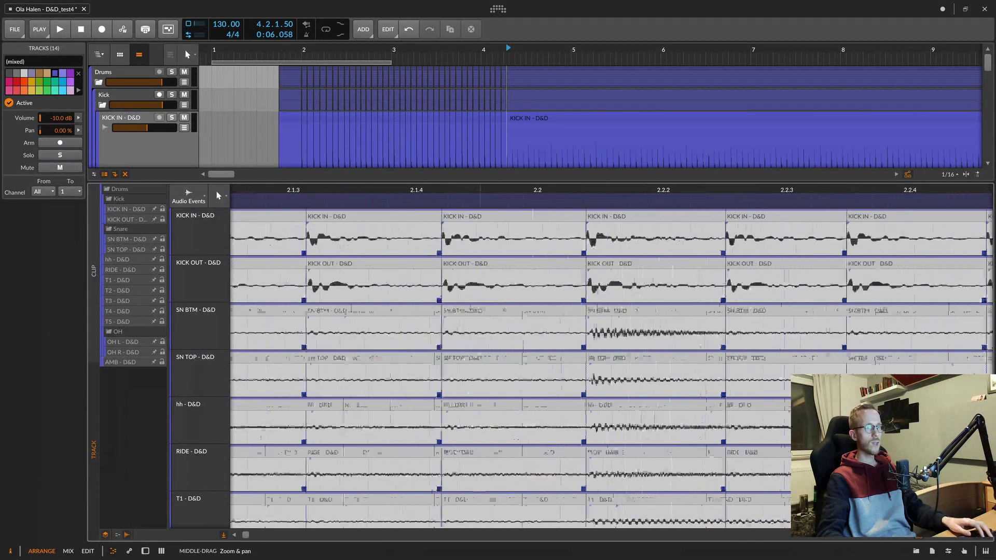
{"action": "scroll", "coordinate": [529, 355], "scroll_direction": "up", "scroll_amount": 2}
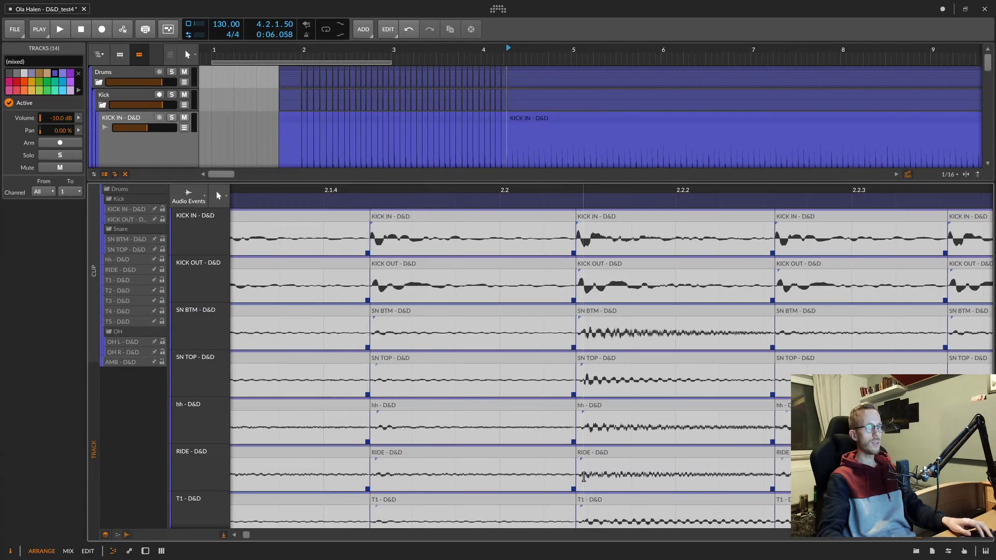
Examine how the tom, overhead and AMB hits sit against the slice boundaries from beat 2.1 to 2.4
{"action": "scroll", "coordinate": [588, 497], "scroll_direction": "down", "scroll_amount": 5}
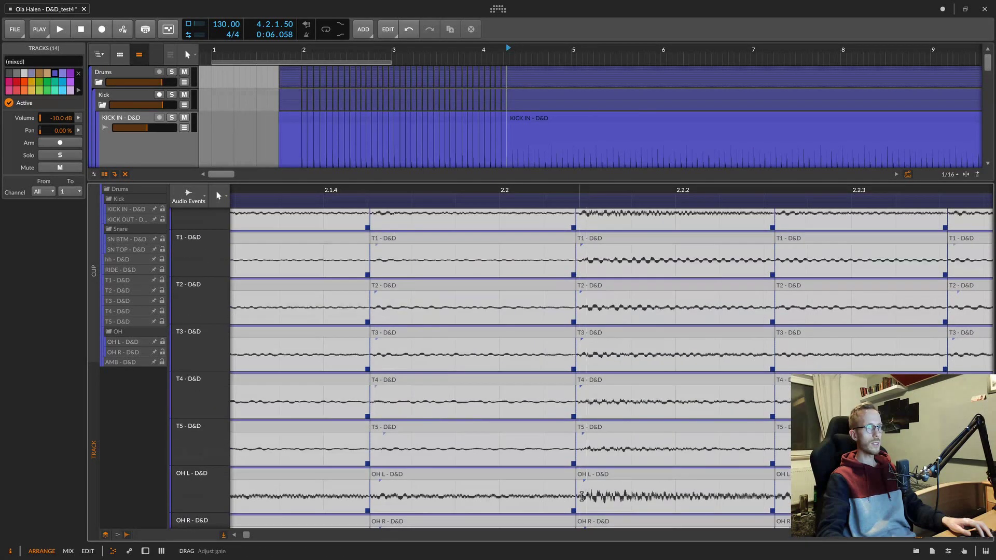
{"action": "scroll", "coordinate": [586, 499], "scroll_direction": "down", "scroll_amount": 2}
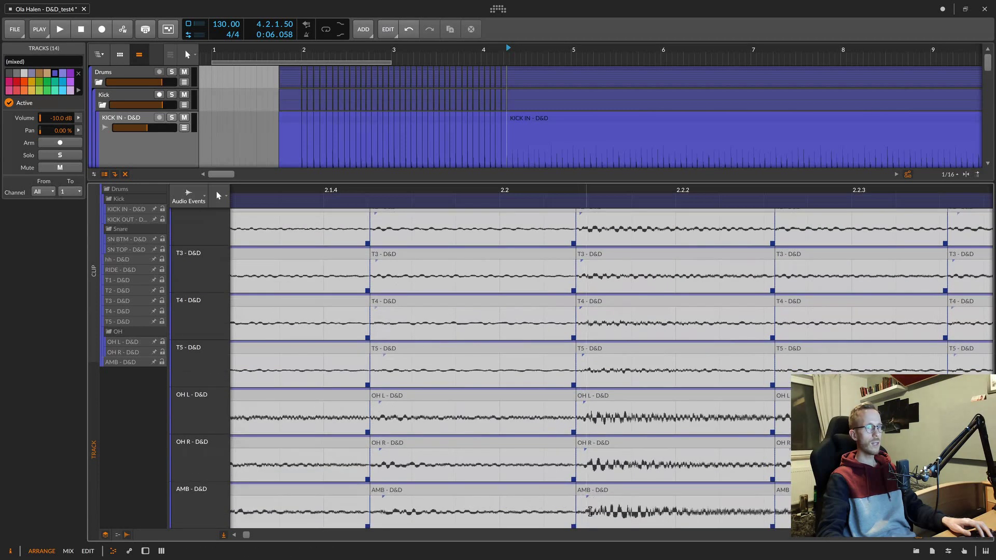
{"action": "scroll", "coordinate": [595, 470], "scroll_direction": "right", "scroll_amount": 3}
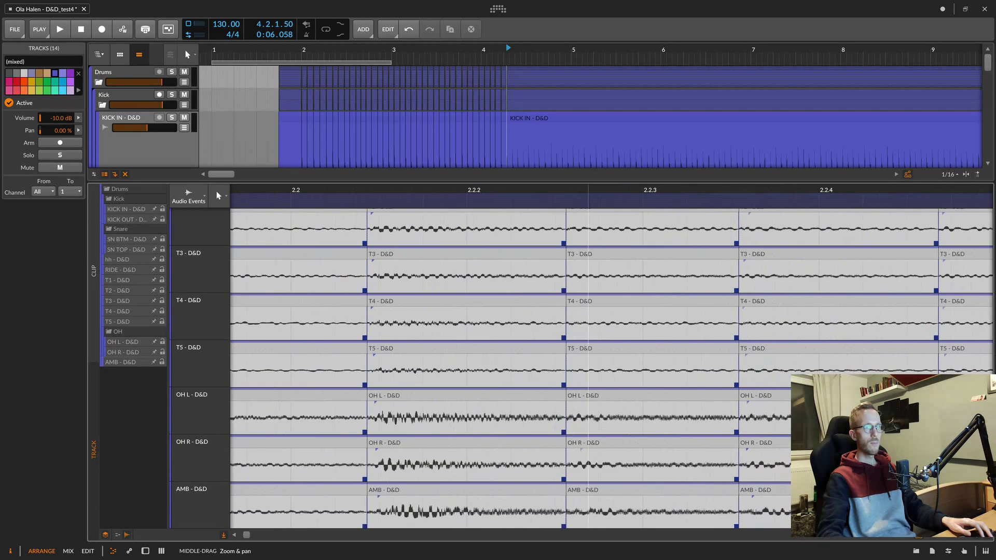
{"action": "scroll", "coordinate": [560, 462], "scroll_direction": "right", "scroll_amount": 1}
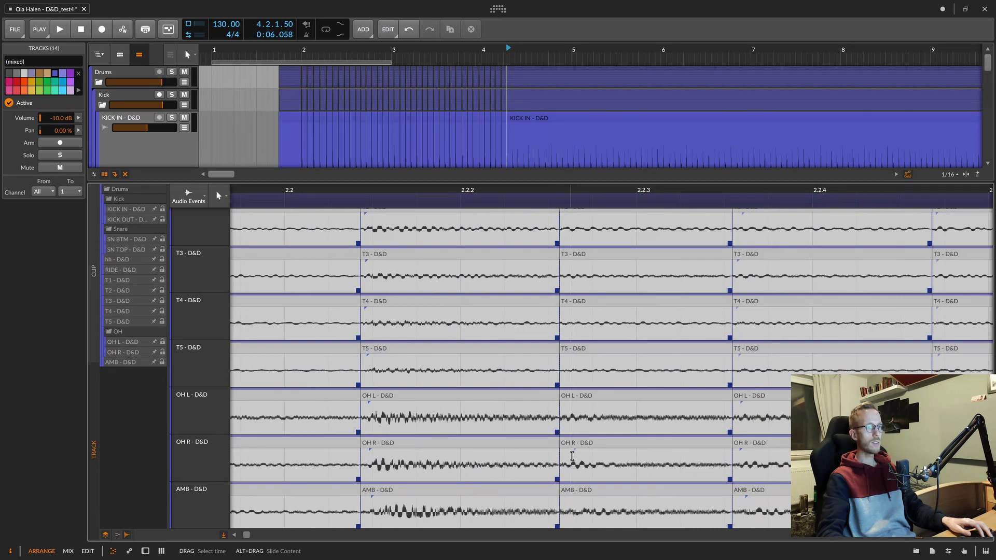
{"action": "scroll", "coordinate": [740, 424], "scroll_direction": "down", "scroll_amount": 3}
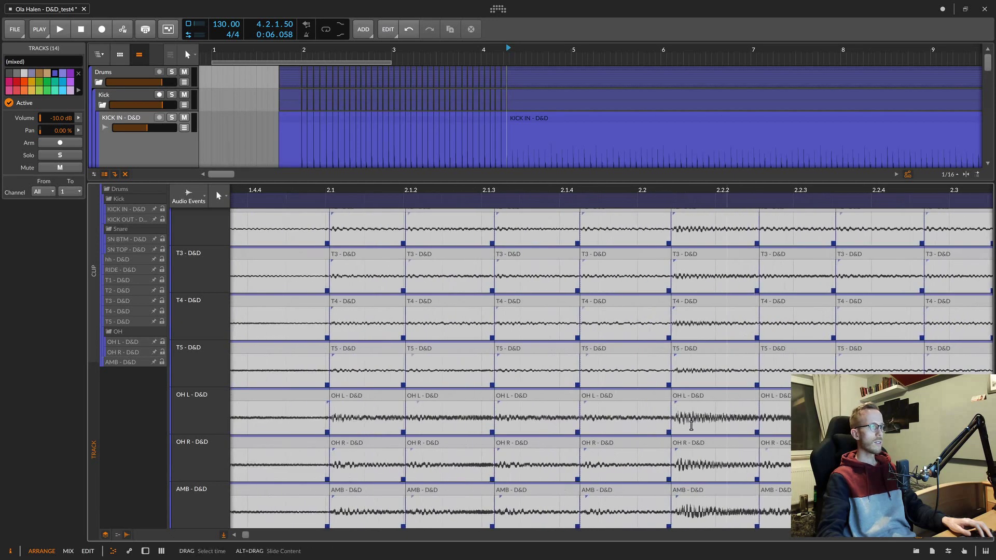
{"action": "scroll", "coordinate": [485, 466], "scroll_direction": "right", "scroll_amount": 5}
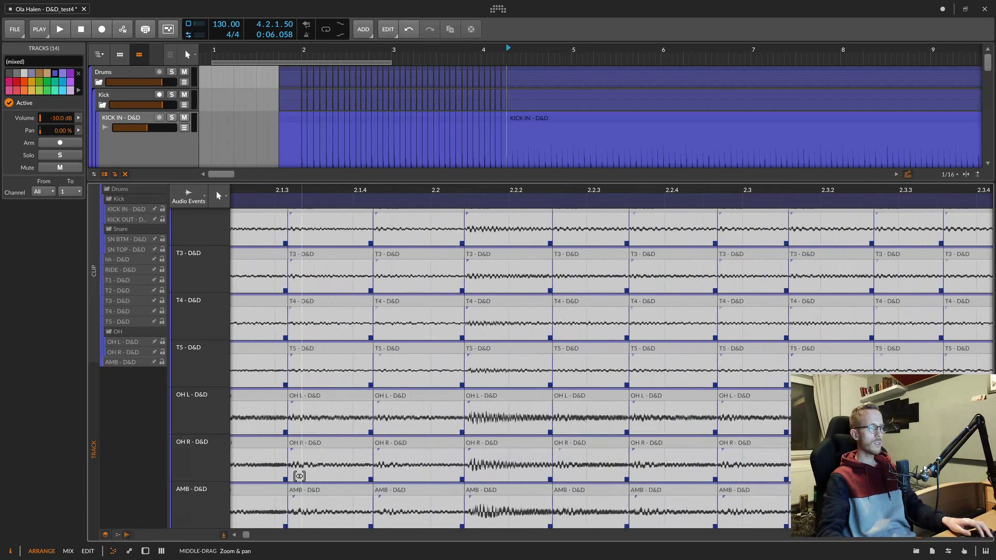
{"action": "scroll", "coordinate": [598, 479], "scroll_direction": "right", "scroll_amount": 5}
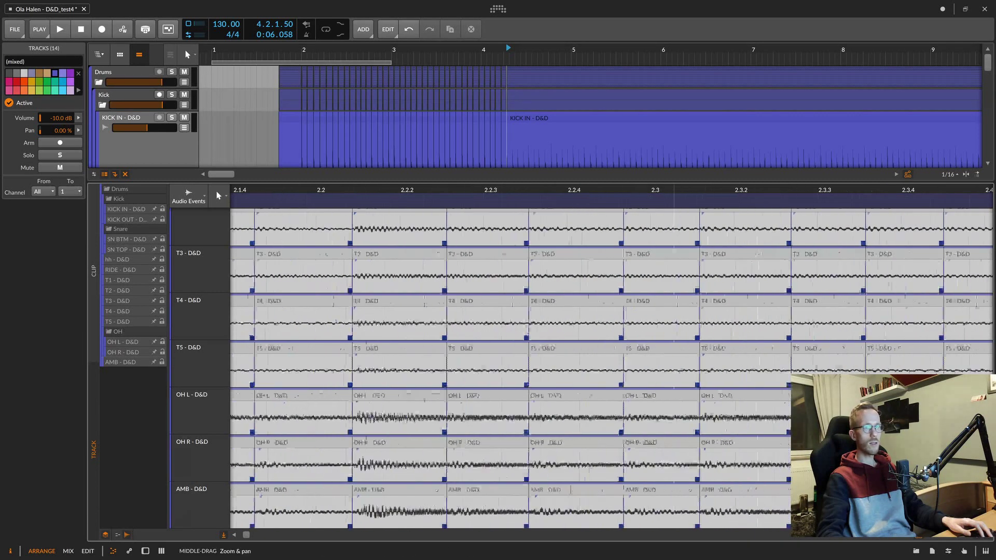
{"action": "scroll", "coordinate": [628, 472], "scroll_direction": "right", "scroll_amount": 4}
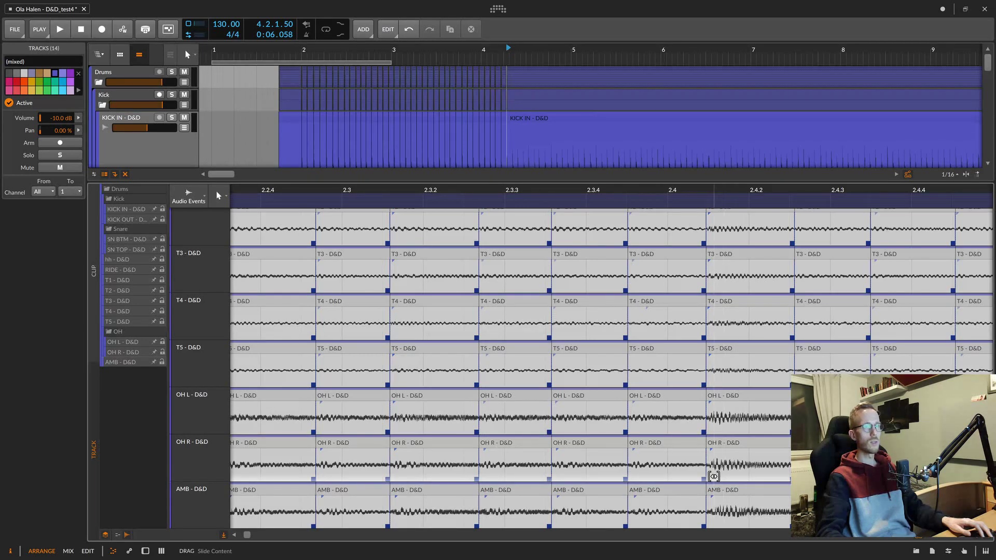
{"action": "scroll", "coordinate": [721, 471], "scroll_direction": "up", "scroll_amount": 6}
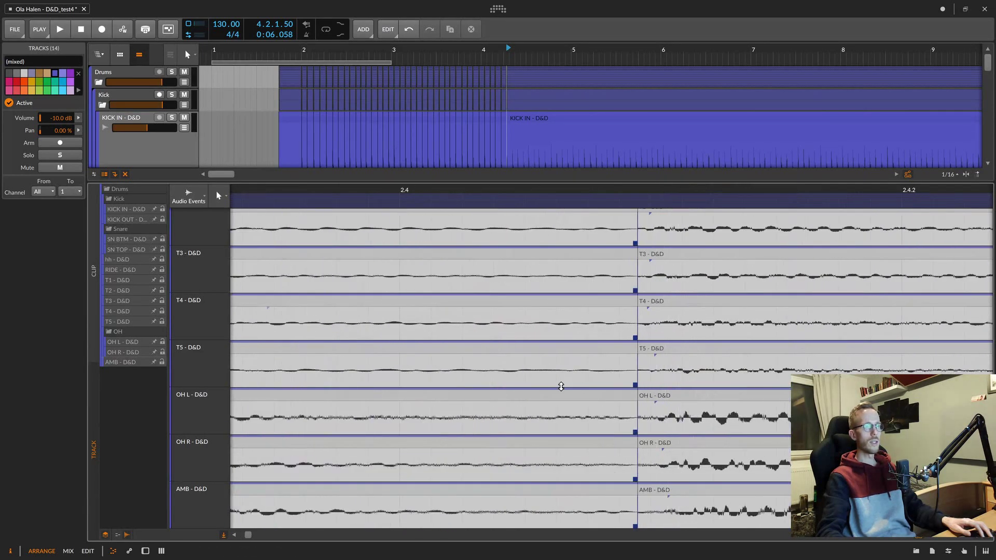
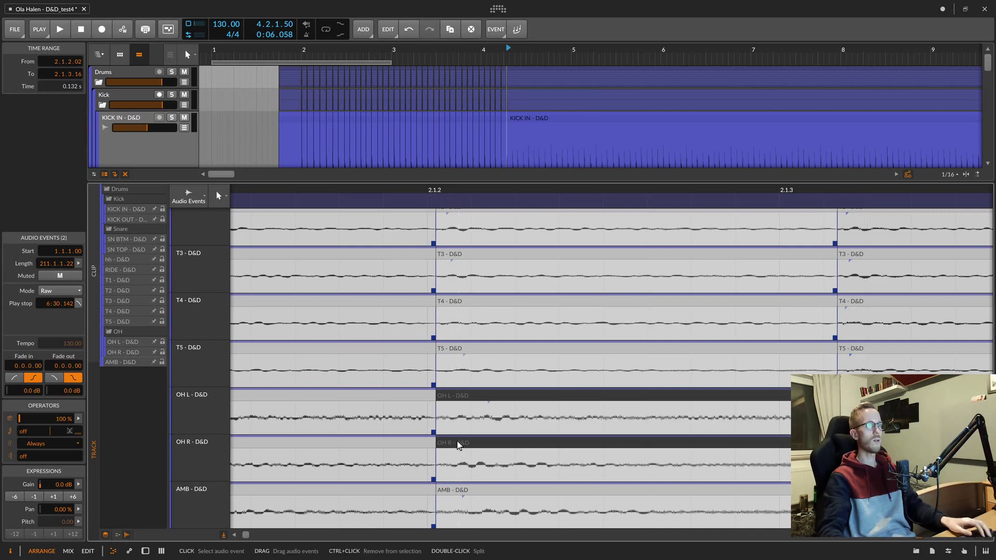
Compare the hit timing of the AMB, overhead and kick slices at 2.1.2, selecting the AMB slice there
{"action": "scroll", "coordinate": [524, 441], "scroll_direction": "down", "scroll_amount": 5}
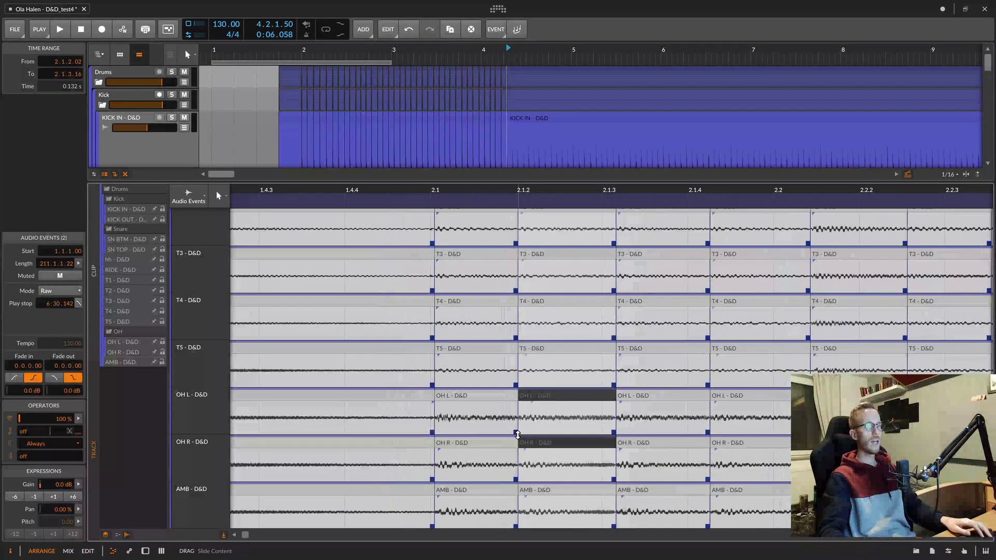
{"action": "scroll", "coordinate": [524, 493], "scroll_direction": "up", "scroll_amount": 5}
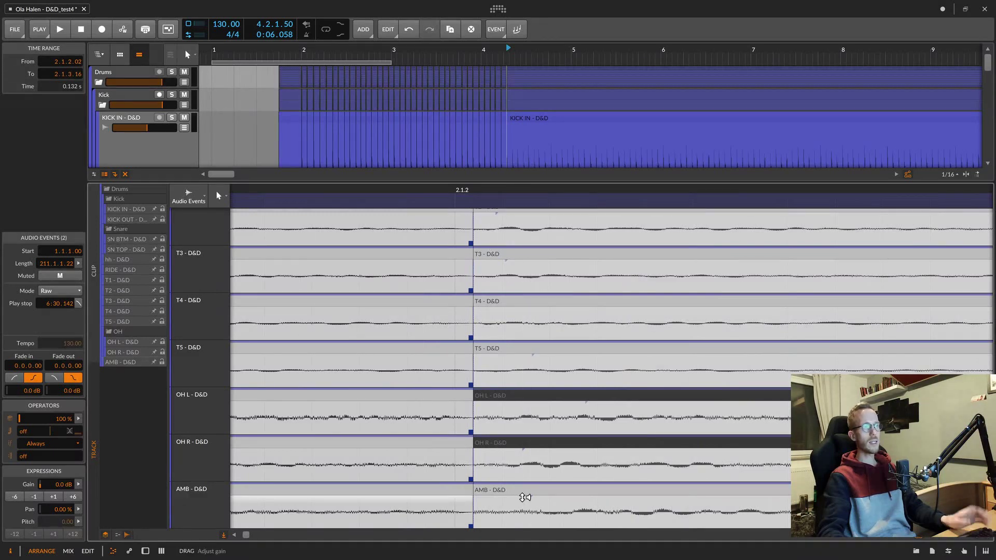
{"action": "left_click", "coordinate": [545, 496]}
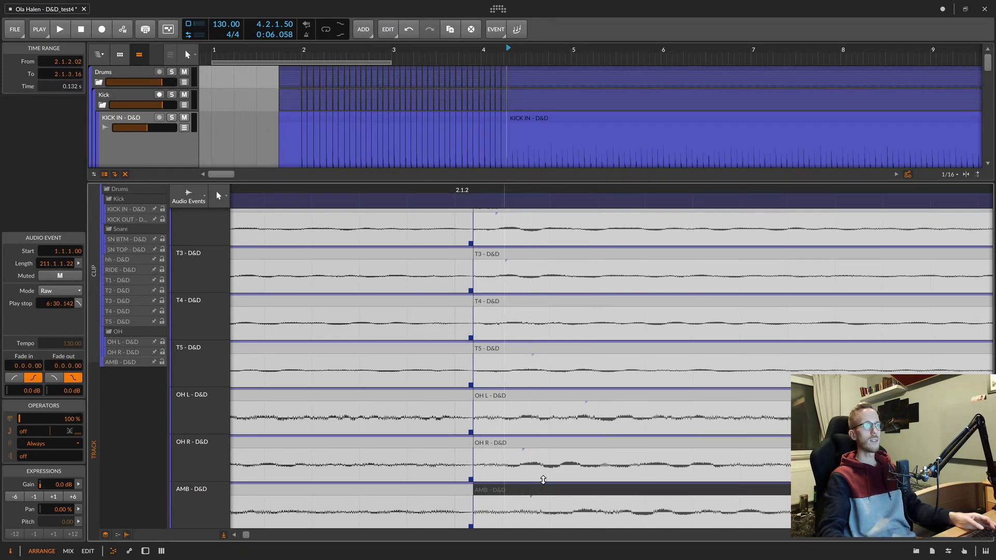
{"action": "scroll", "coordinate": [458, 373], "scroll_direction": "up", "scroll_amount": 6}
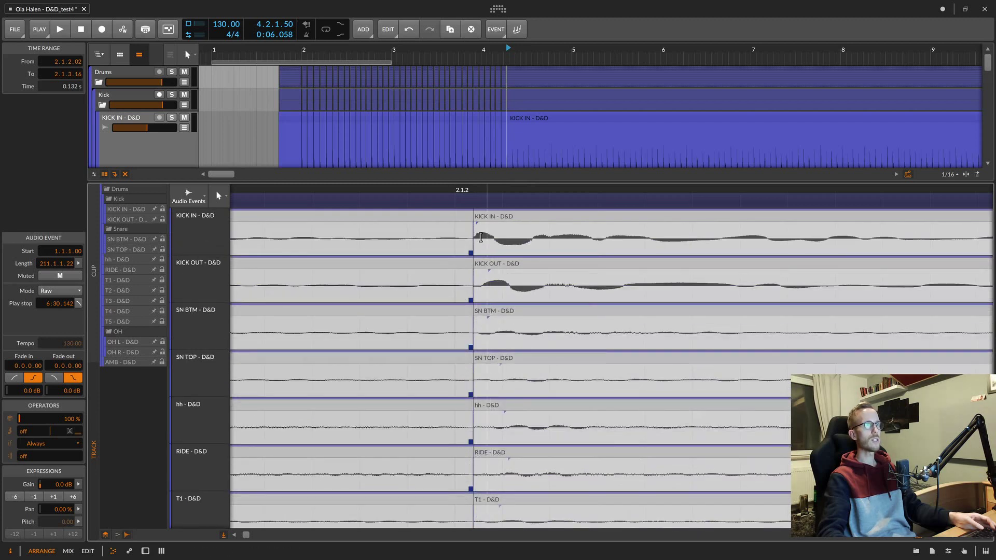
{"action": "scroll", "coordinate": [478, 247], "scroll_direction": "down", "scroll_amount": 5}
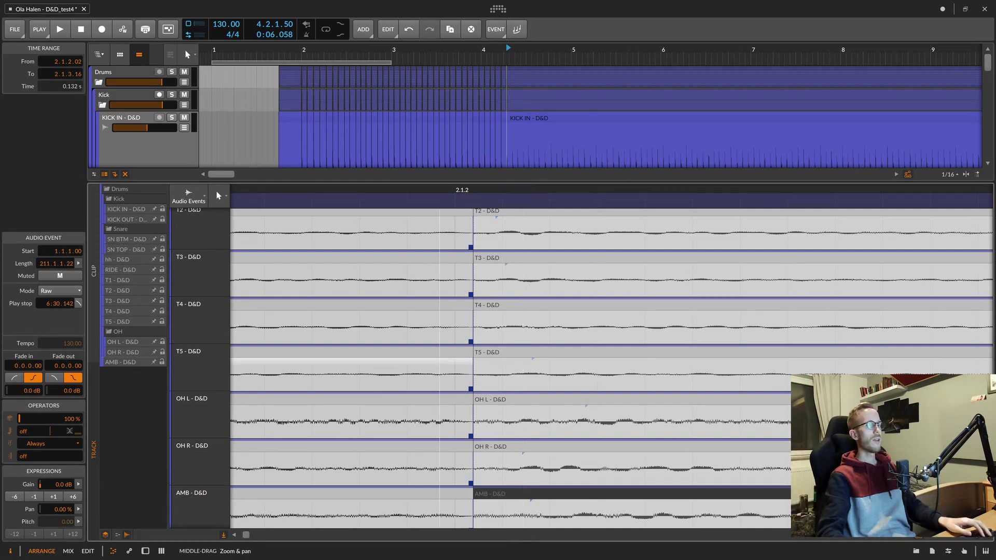
{"action": "scroll", "coordinate": [449, 384], "scroll_direction": "down", "scroll_amount": 3}
{"action": "scroll", "coordinate": [481, 431], "scroll_direction": "down", "scroll_amount": 2}
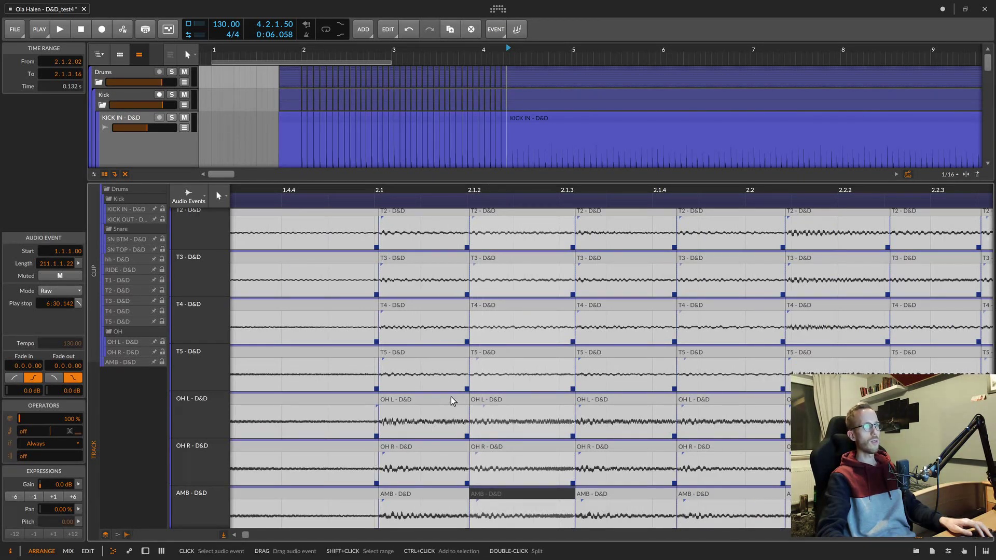
Close the Detail Editor and select the Drums group's slice starting at the first kick hit of beat 2.1
{"action": "left_click", "coordinate": [112, 552]}
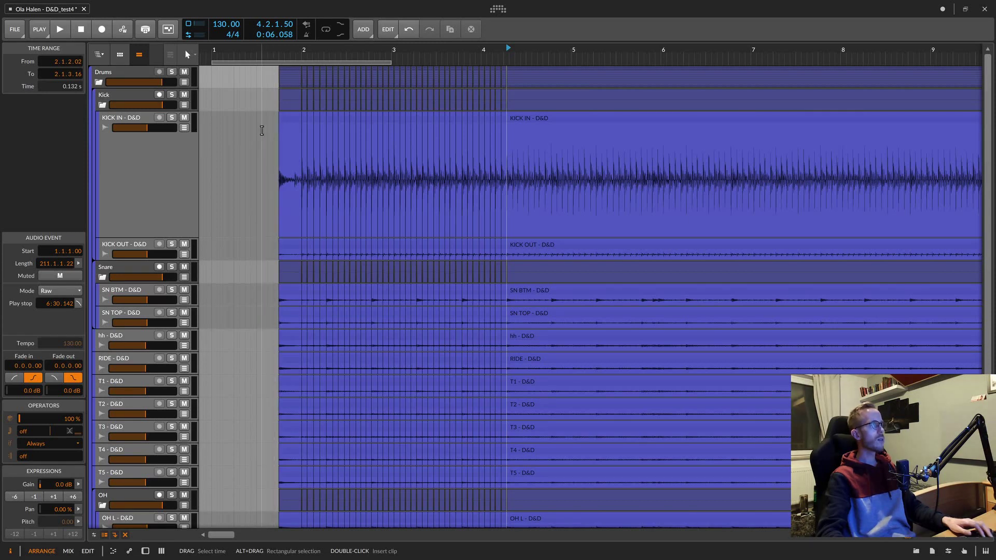
{"action": "scroll", "coordinate": [262, 130], "scroll_direction": "up", "scroll_amount": 5}
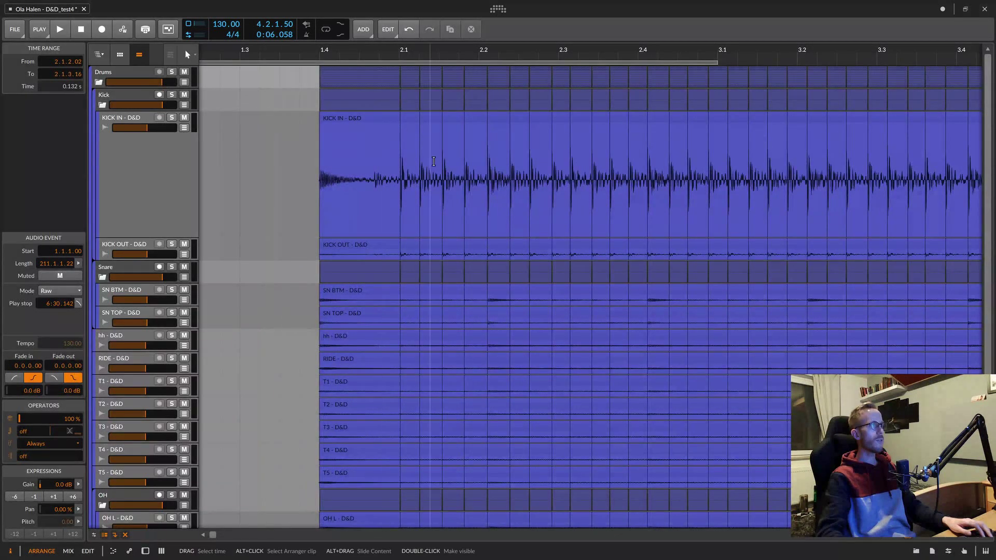
{"action": "scroll", "coordinate": [449, 52], "scroll_direction": "down", "scroll_amount": 5}
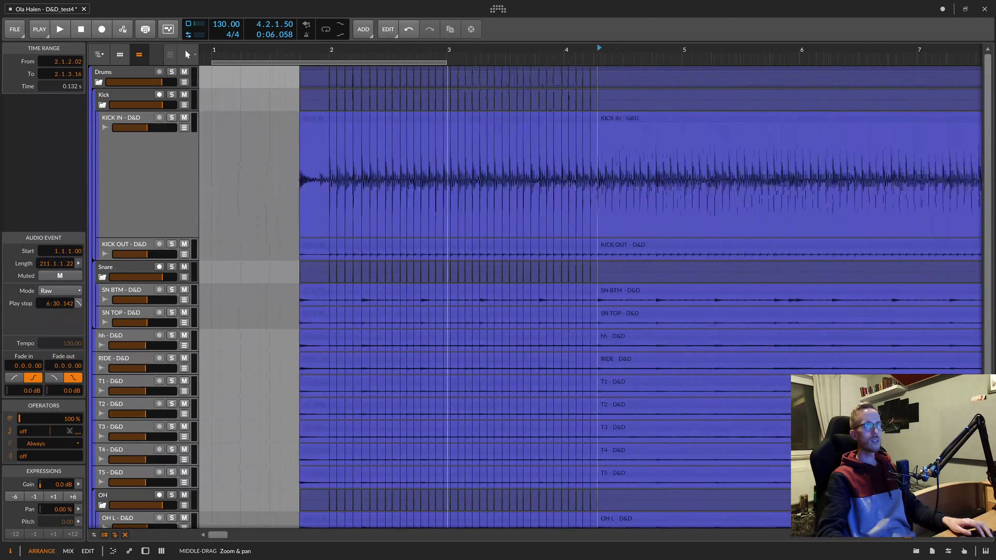
{"action": "scroll", "coordinate": [597, 295], "scroll_direction": "up", "scroll_amount": 1}
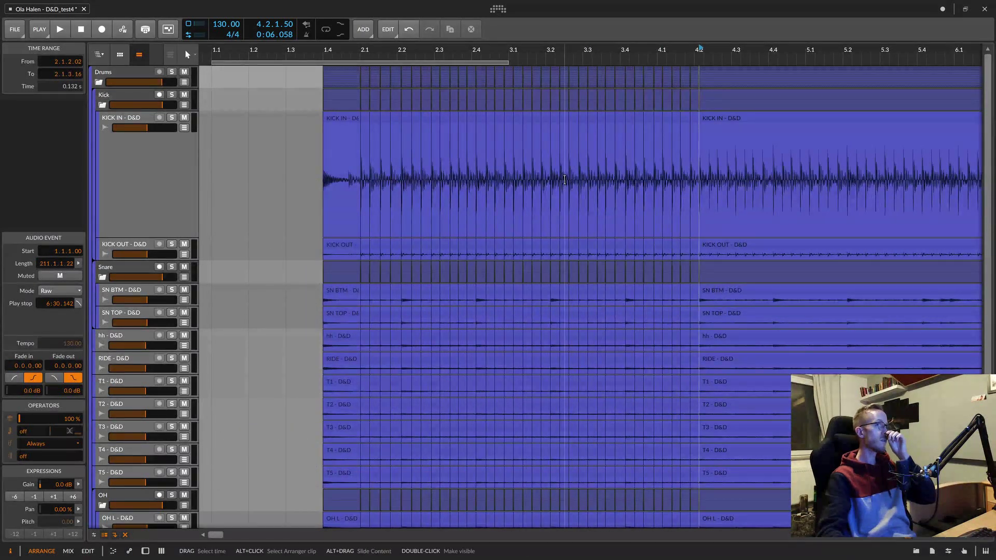
{"action": "scroll", "coordinate": [362, 181], "scroll_direction": "up", "scroll_amount": 3}
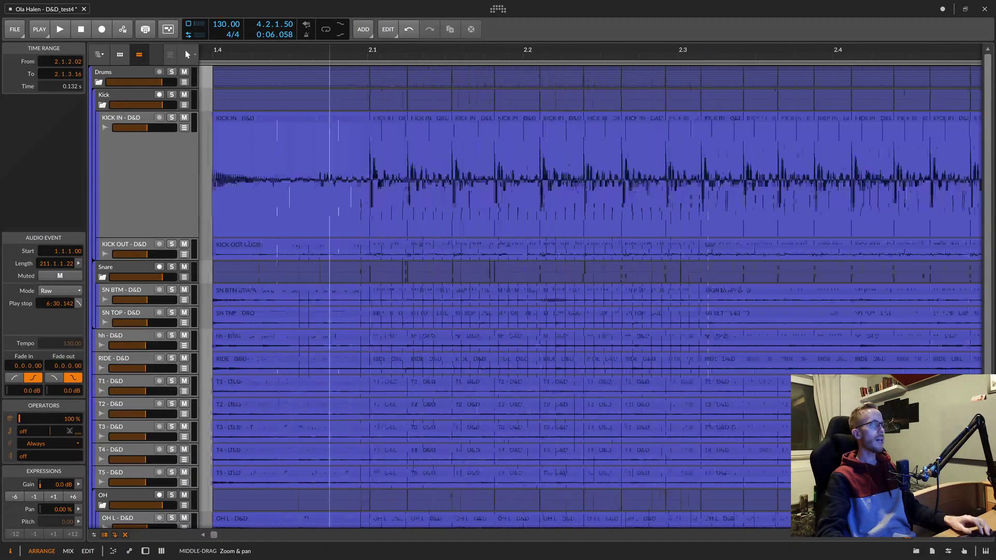
{"action": "scroll", "coordinate": [487, 127], "scroll_direction": "up", "scroll_amount": 3}
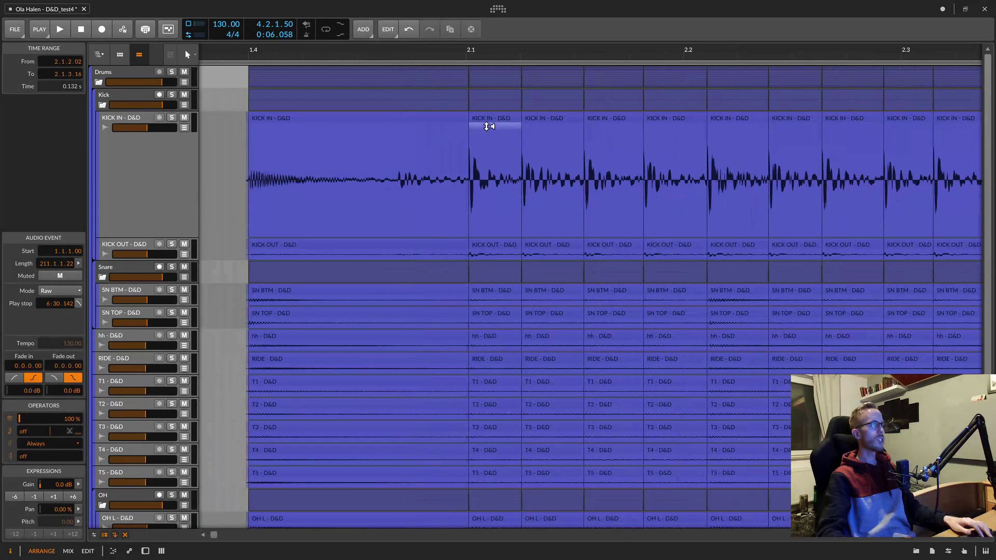
{"action": "left_click", "coordinate": [490, 73]}
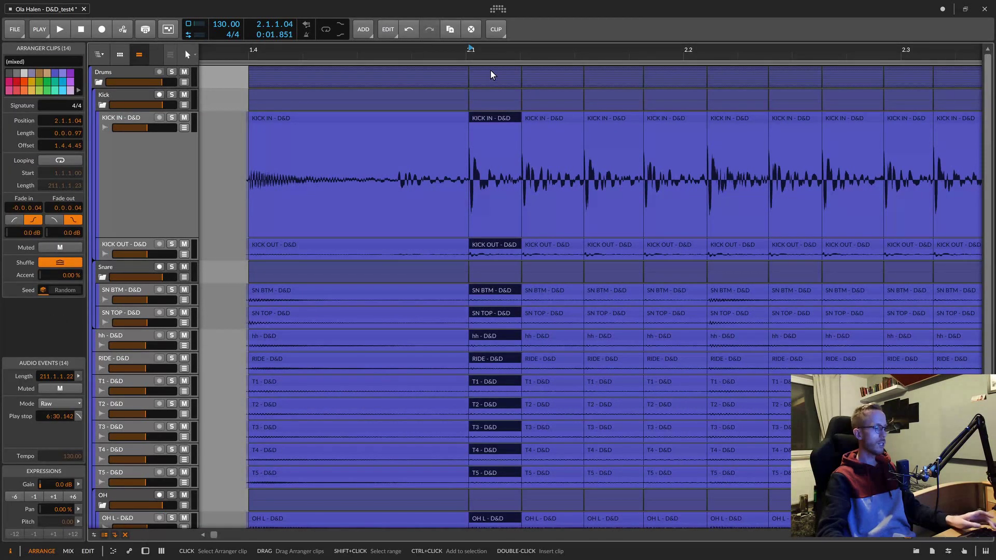
Slide the audio content later inside the Drums group's selected slice at beat 2.1, leaving the slice boundaries in place
{"action": "key", "text": "alt+Right"}
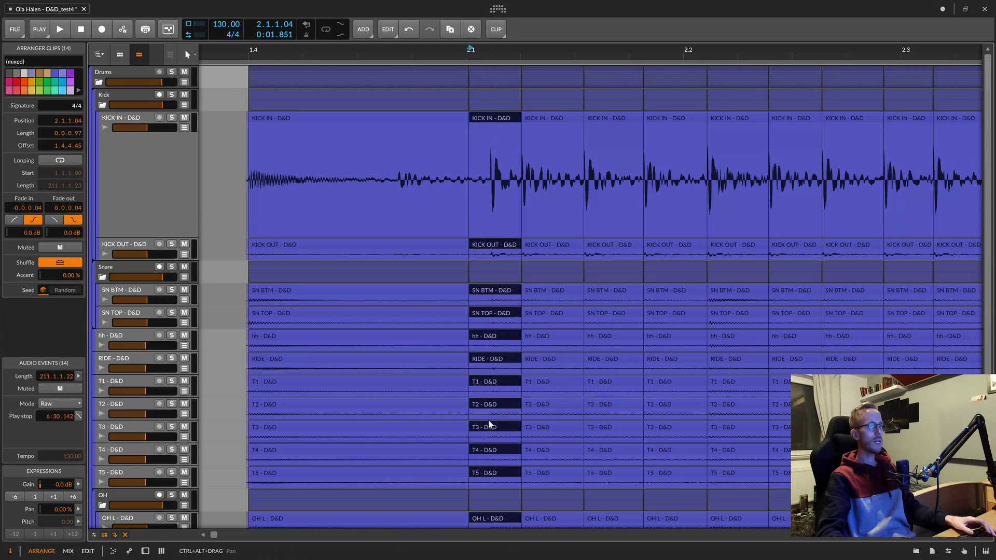
{"action": "scroll", "coordinate": [527, 225], "scroll_direction": "up", "scroll_amount": 5}
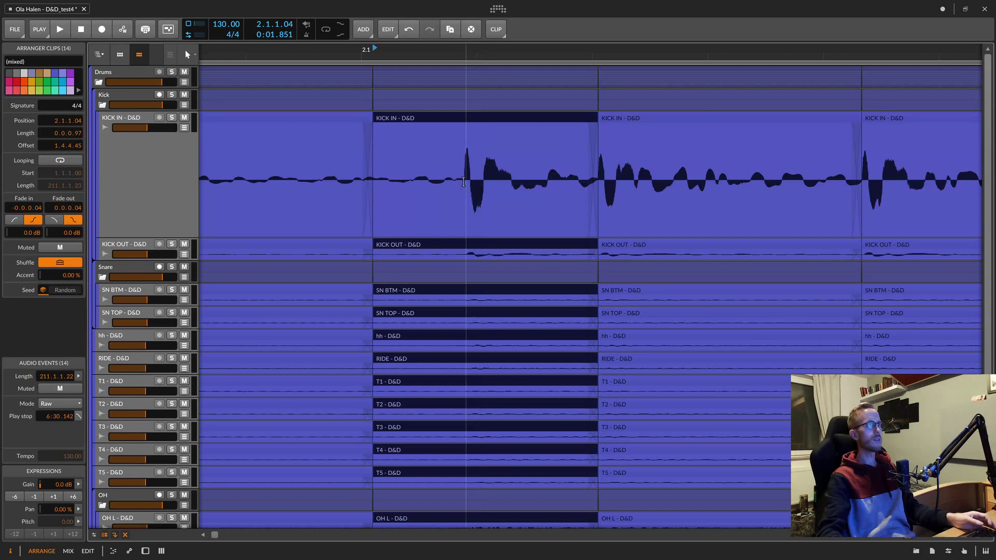
{"action": "scroll", "coordinate": [463, 181], "scroll_direction": "down", "scroll_amount": 4}
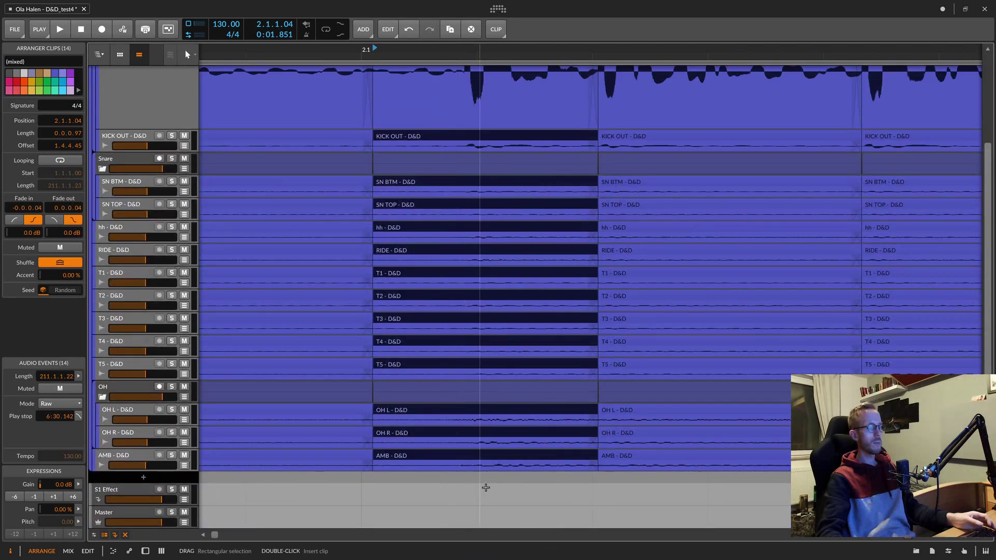
Check the shifted hits across the tom, overhead, AMB and kick tracks in the layered editor and undo the content slide
{"action": "left_click", "coordinate": [113, 554]}
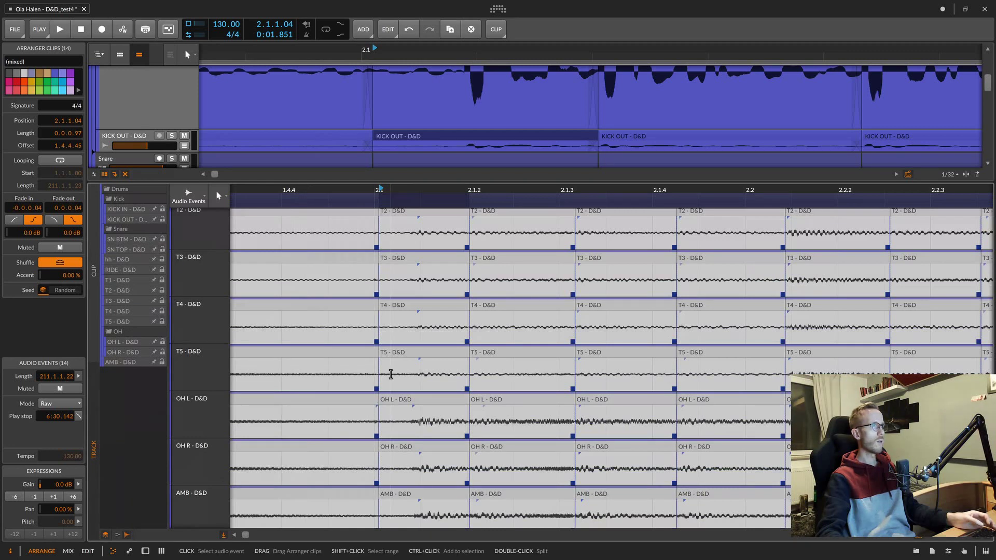
{"action": "scroll", "coordinate": [390, 374], "scroll_direction": "up", "scroll_amount": 5}
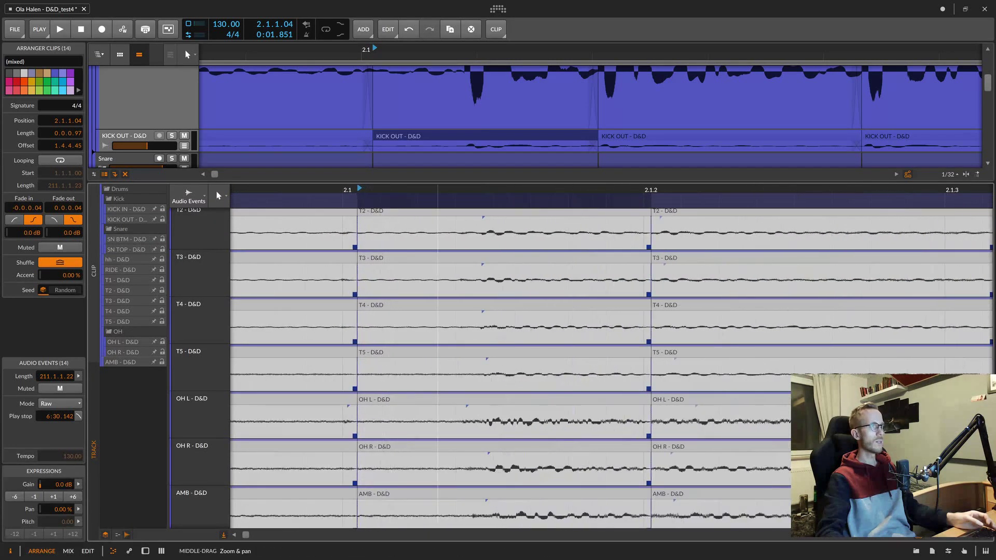
{"action": "key", "text": "minus"}
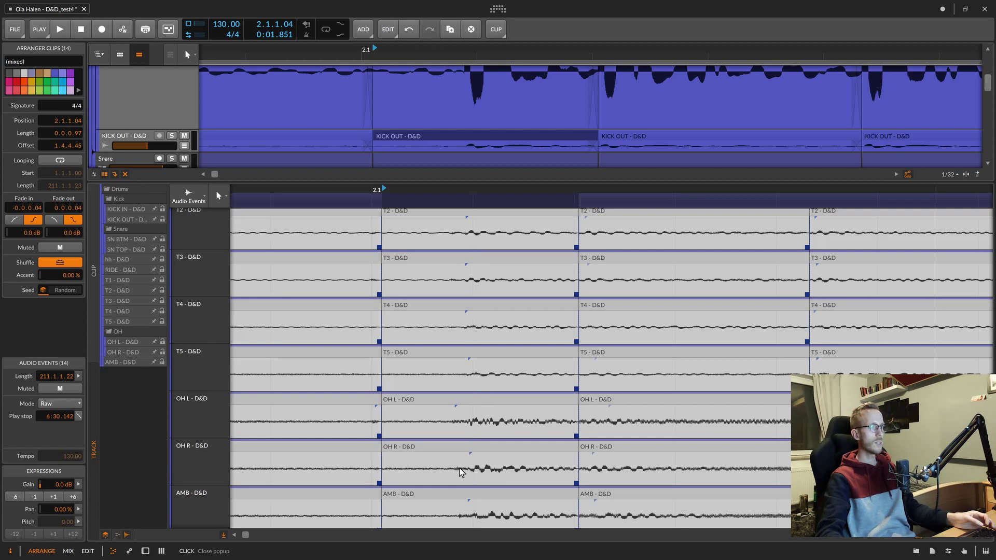
{"action": "left_click", "coordinate": [470, 484]}
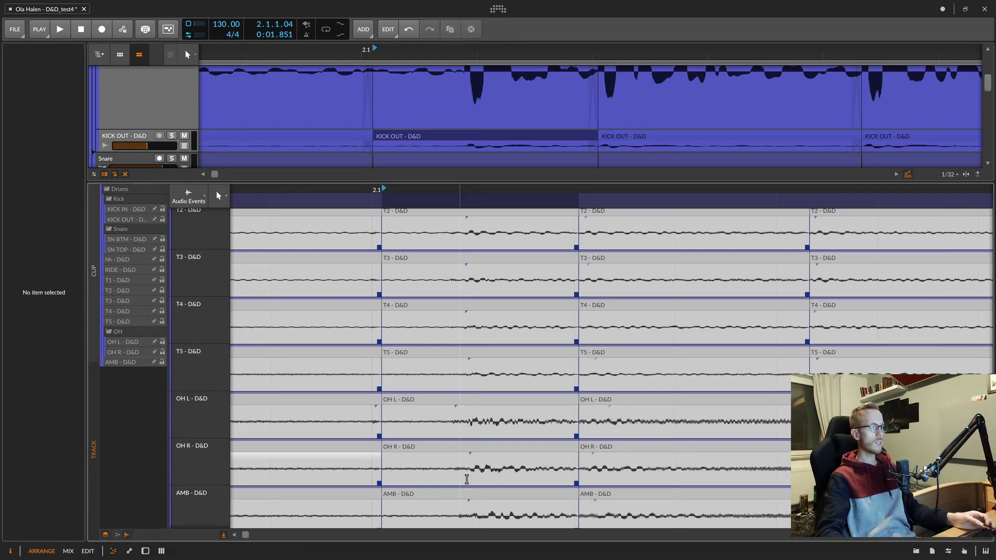
{"action": "scroll", "coordinate": [476, 494], "scroll_direction": "down", "scroll_amount": 1}
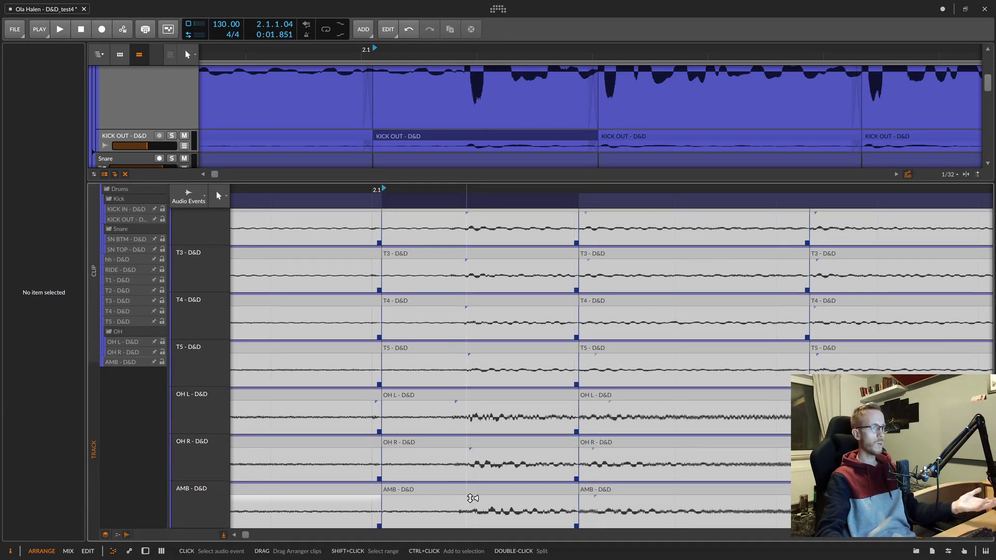
{"action": "scroll", "coordinate": [476, 373], "scroll_direction": "up", "scroll_amount": 7}
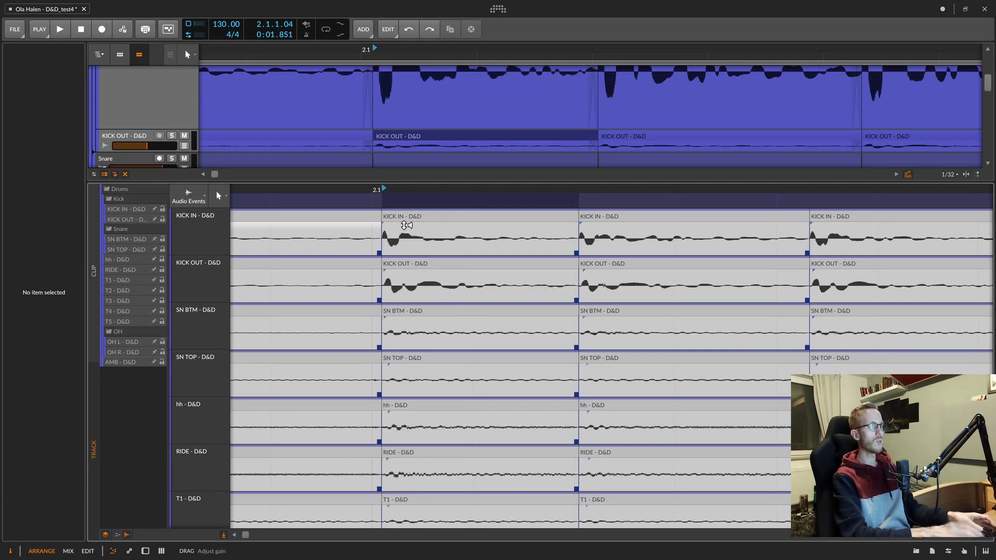
{"action": "key", "text": "ctrl+z"}
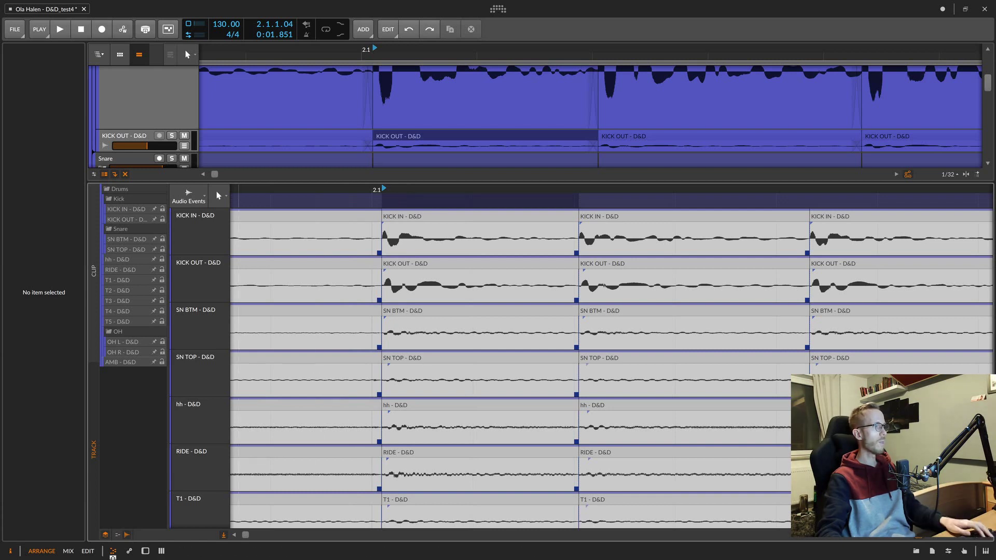
Close the Detail Editor and move the Drums group's slice at the first kick hit onto the grid at 2.1.1.00
{"action": "key", "text": "e"}
{"action": "scroll", "coordinate": [327, 363], "scroll_direction": "up", "scroll_amount": 3}
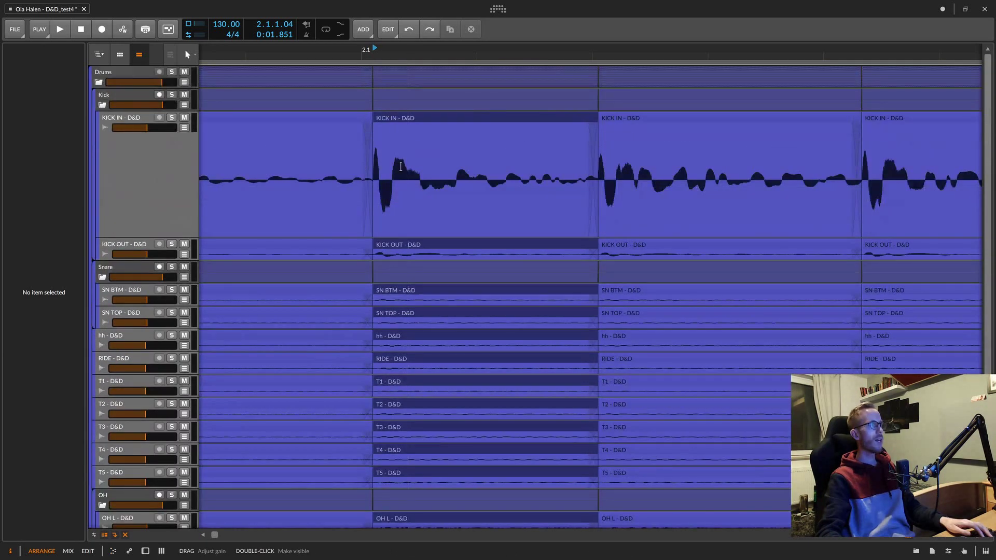
{"action": "left_click", "coordinate": [389, 76]}
{"action": "left_click_drag", "start_coordinate": [403, 79], "coordinate": [410, 77]}
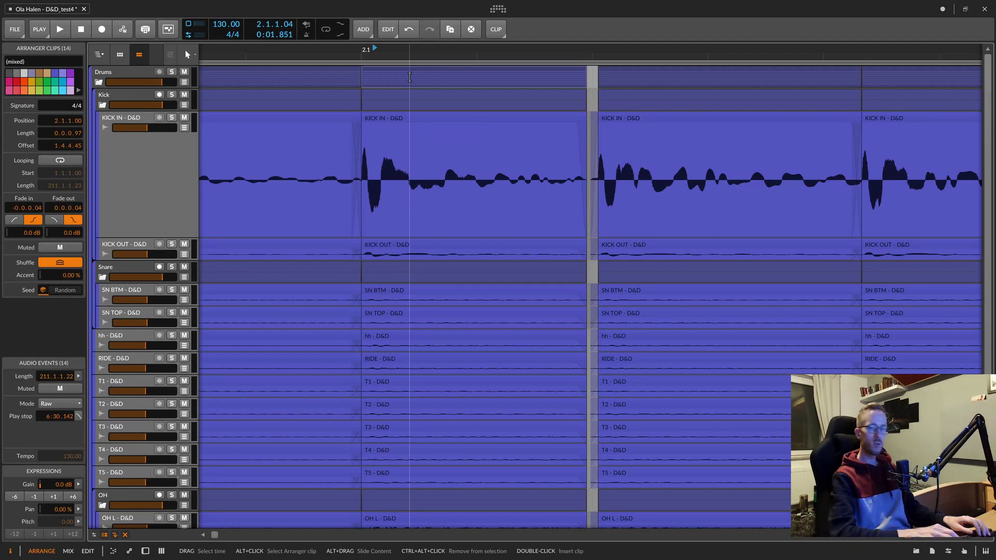
{"action": "key", "text": "m"}
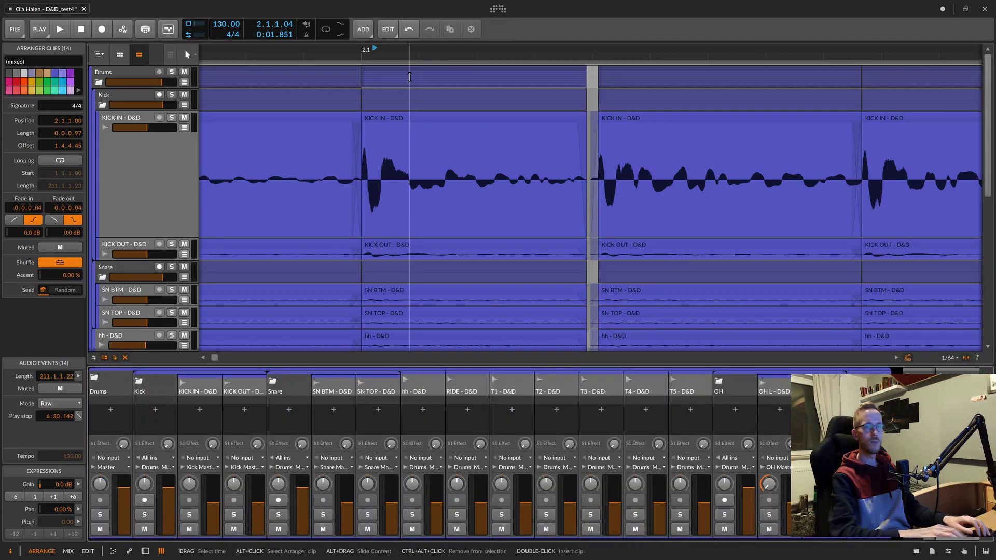
{"action": "key", "text": "m"}
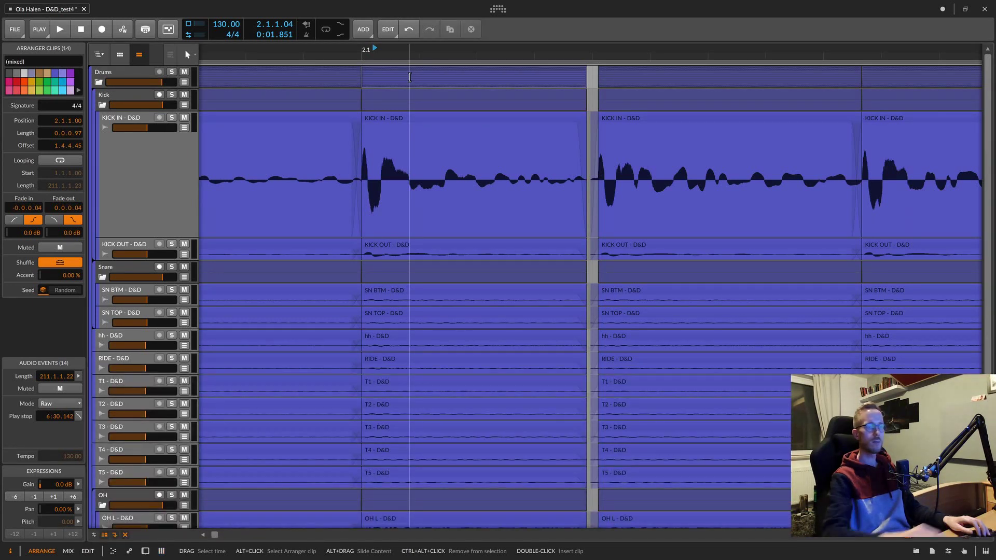
{"action": "left_click", "coordinate": [428, 70]}
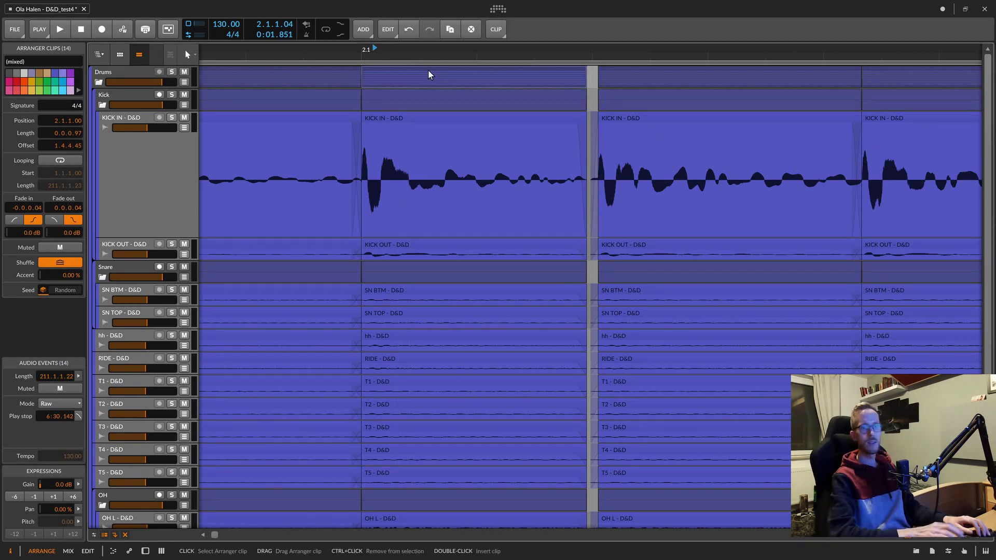
Move the Drums group's following slices one by one onto their sixteenth-note grid positions, from 2.1.2.00 to 2.2.3.00
{"action": "scroll", "coordinate": [428, 70], "scroll_direction": "down", "scroll_amount": 5}
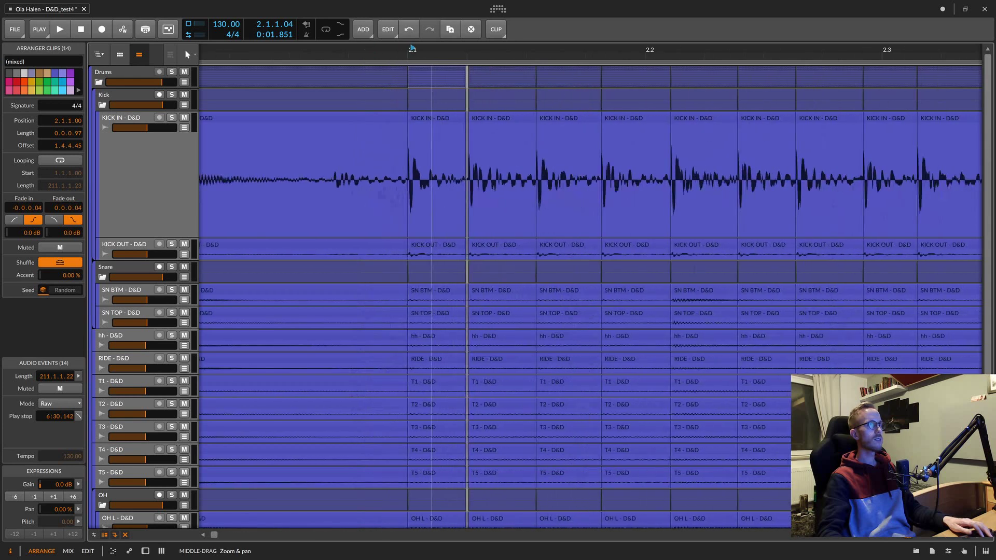
{"action": "left_click", "coordinate": [536, 71]}
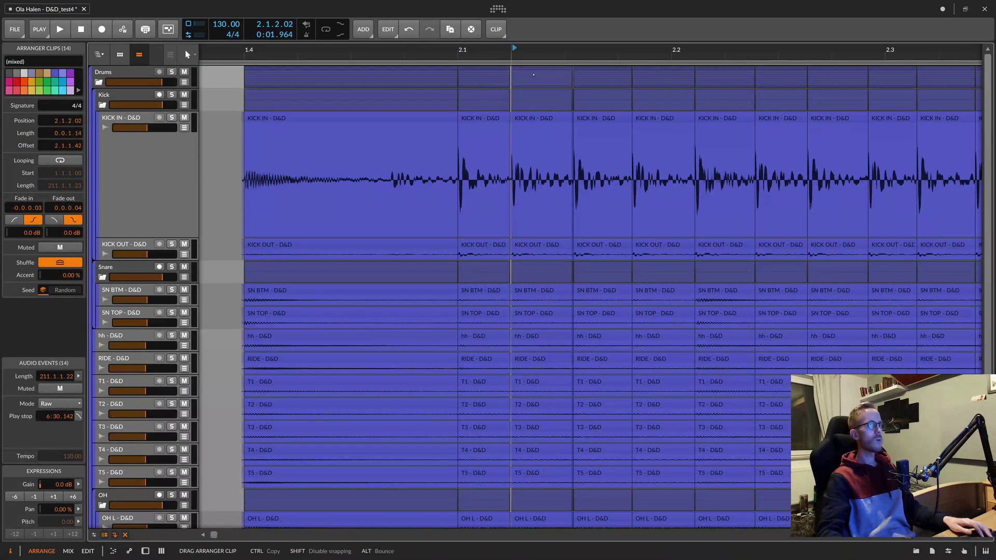
{"action": "left_click_drag", "start_coordinate": [565, 70], "coordinate": [631, 76]}
{"action": "left_click_drag", "start_coordinate": [718, 73], "coordinate": [700, 78]}
{"action": "left_click_drag", "start_coordinate": [777, 76], "coordinate": [745, 81]}
{"action": "left_click_drag", "start_coordinate": [814, 78], "coordinate": [796, 76]}
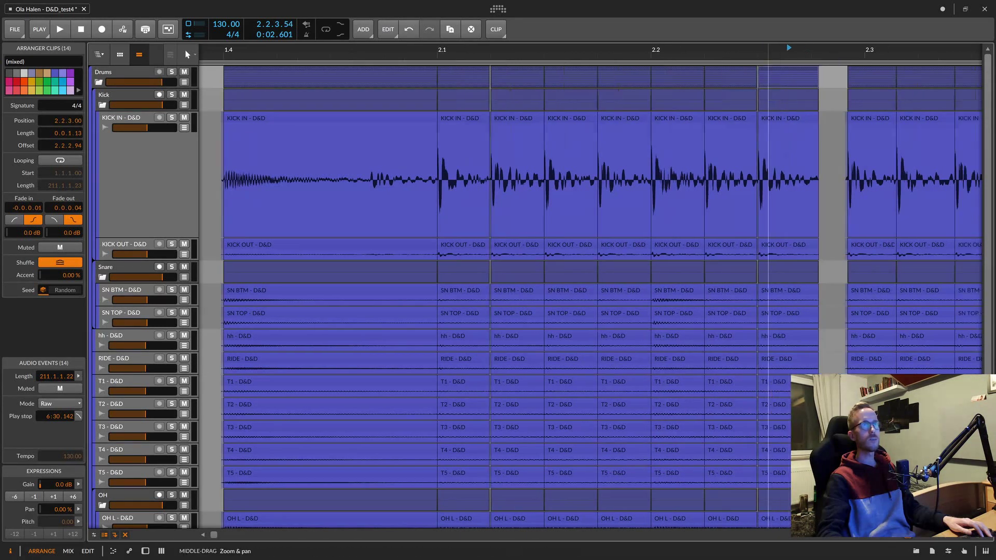
Continue aligning the Drums group's remaining slices to the sixteenth-note grid, up to the last slice at 4.1.4.00
{"action": "key", "text": "minus"}
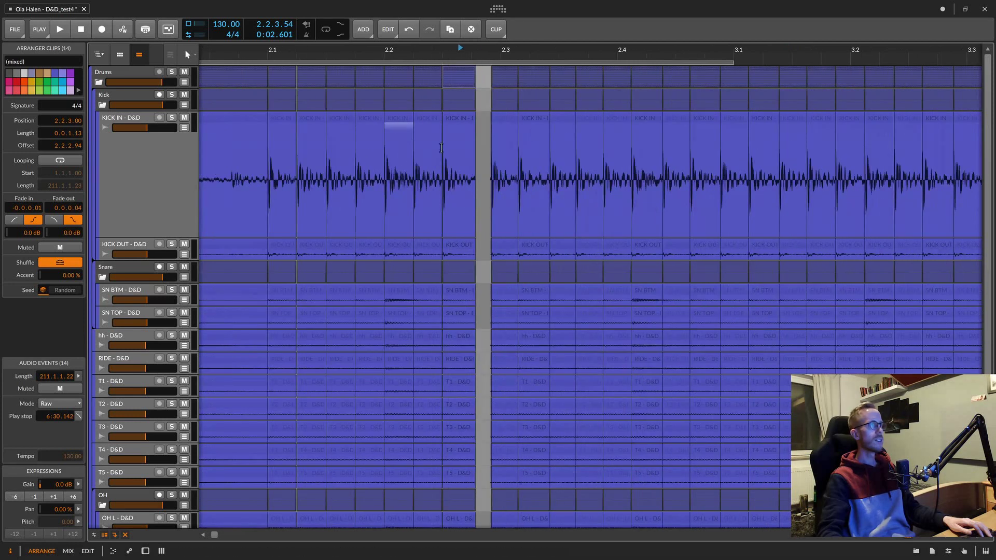
{"action": "left_click_drag", "start_coordinate": [502, 73], "coordinate": [890, 74]}
{"action": "scroll", "coordinate": [875, 79], "scroll_direction": "right", "scroll_amount": 6}
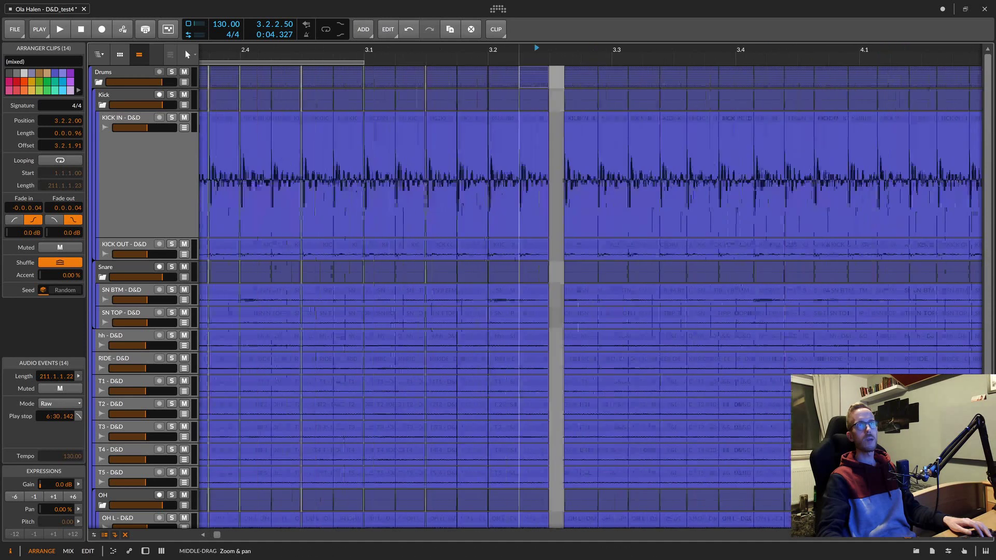
{"action": "left_click_drag", "start_coordinate": [548, 80], "coordinate": [830, 79]}
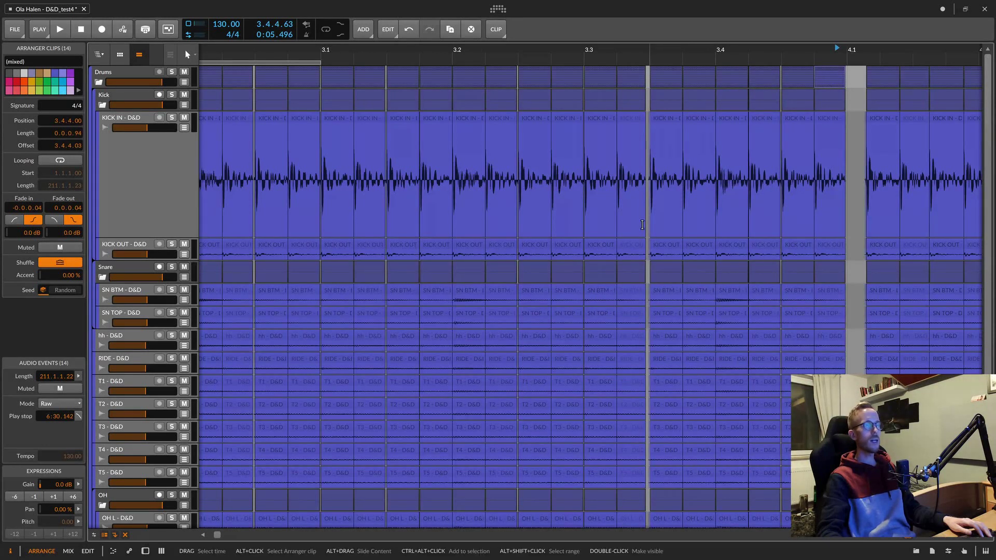
{"action": "scroll", "coordinate": [831, 79], "scroll_direction": "right", "scroll_amount": 3}
{"action": "scroll", "coordinate": [110, 114], "scroll_direction": "down", "scroll_amount": 2}
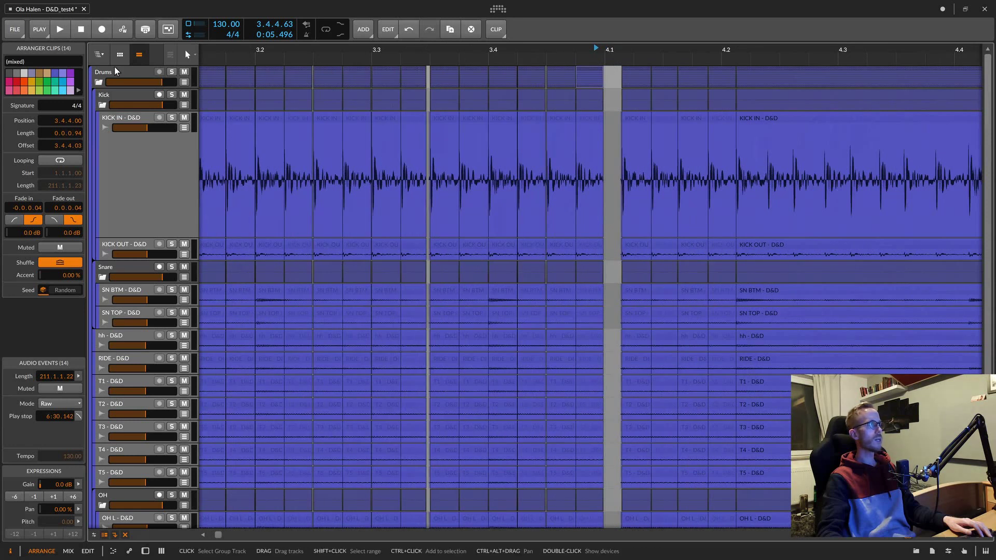
{"action": "left_click_drag", "start_coordinate": [637, 71], "coordinate": [707, 73]}
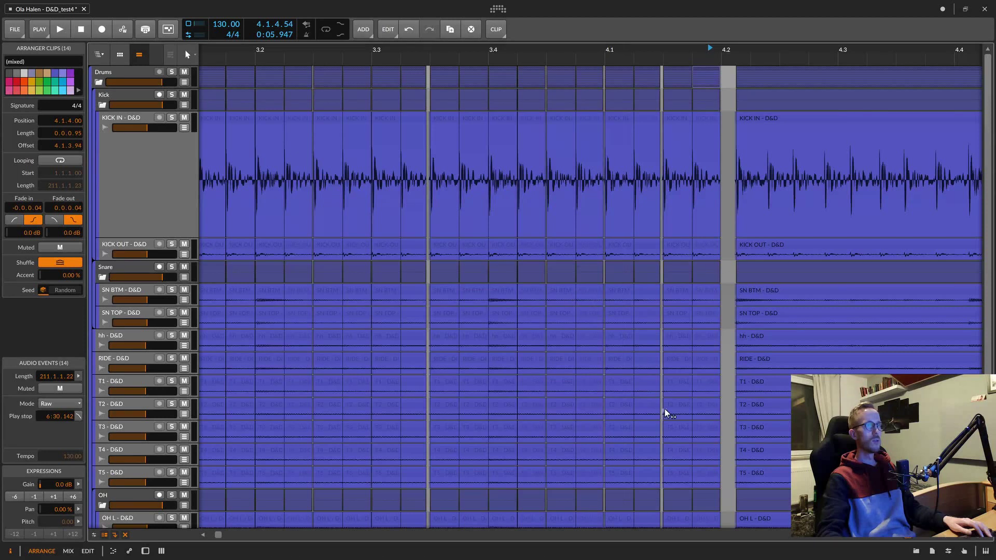
Select every drum slice from 1.4 to just before 4.2 on all tracks and extend their starts earlier to close the gaps
{"action": "key", "text": "minus"}
{"action": "key", "text": "minus"}
{"action": "key", "text": "minus"}
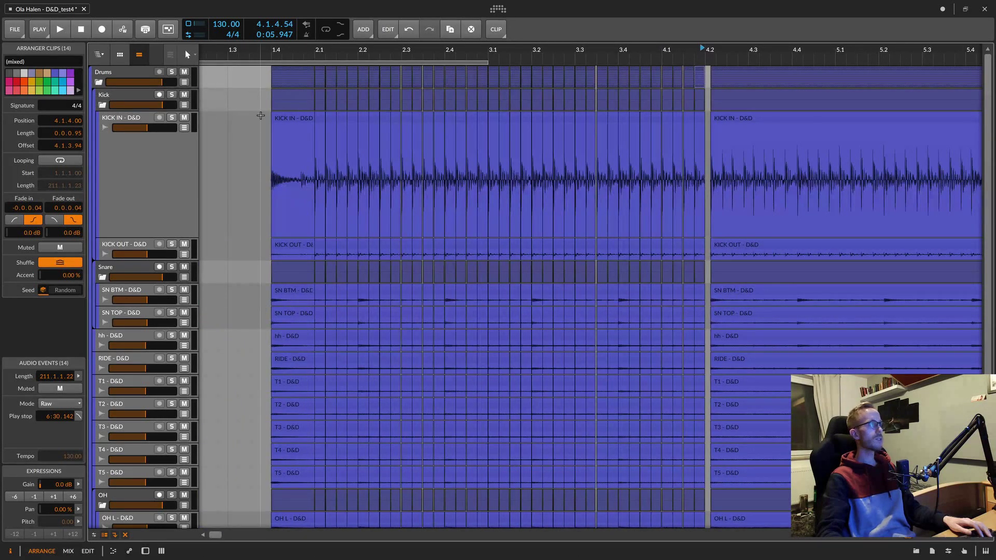
{"action": "left_click_drag", "start_coordinate": [259, 120], "coordinate": [704, 457]}
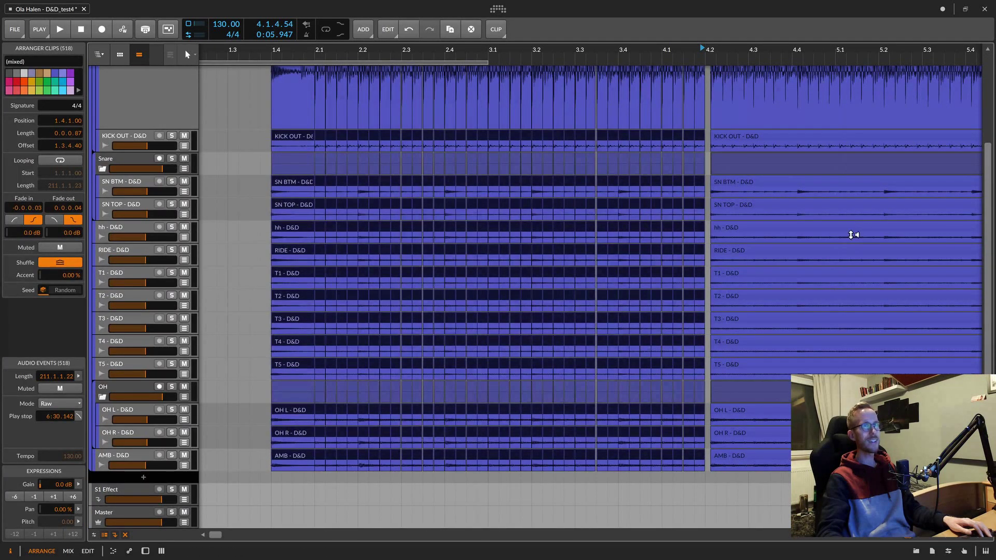
{"action": "scroll", "coordinate": [726, 241], "scroll_direction": "up", "scroll_amount": 3}
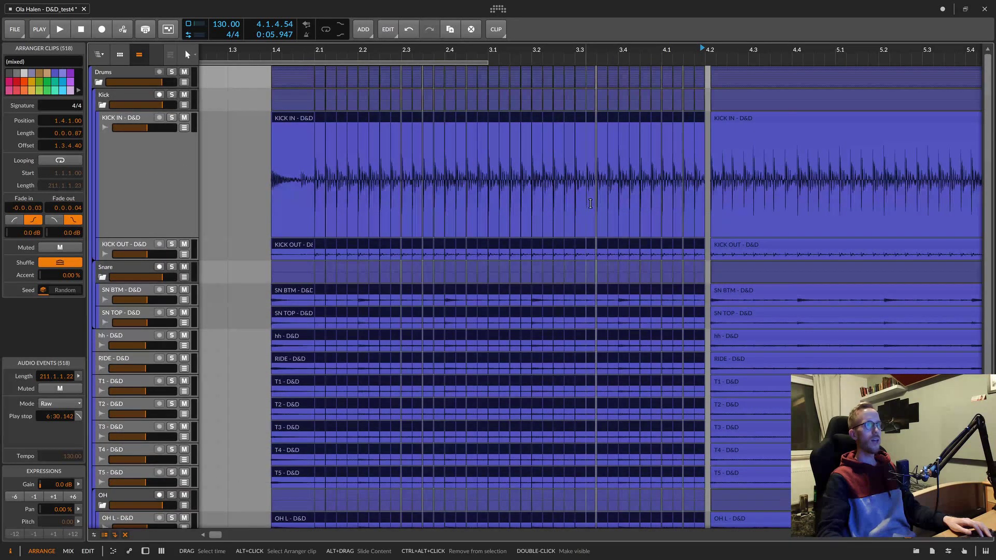
{"action": "scroll", "coordinate": [595, 209], "scroll_direction": "up", "scroll_amount": 10}
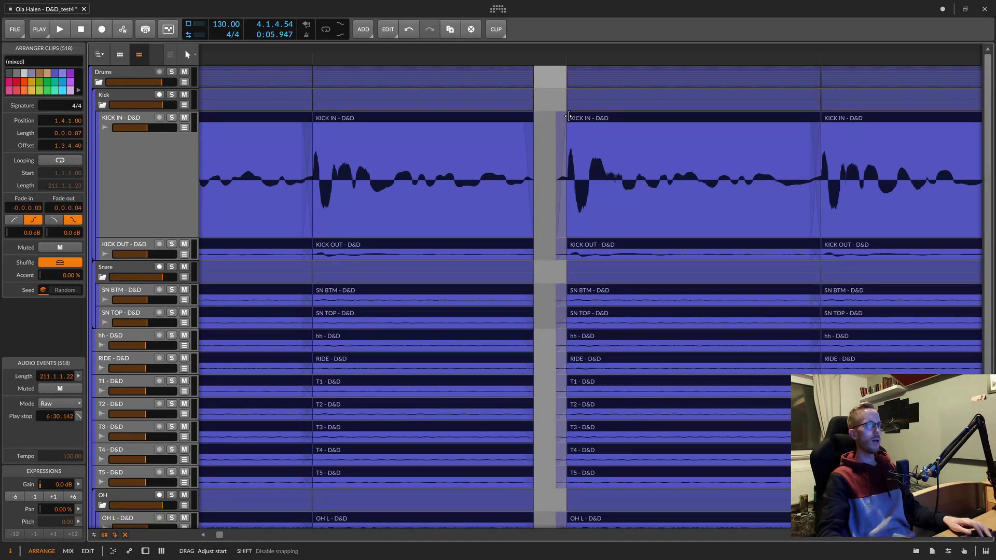
{"action": "left_click_drag", "start_coordinate": [559, 117], "coordinate": [533, 119]}
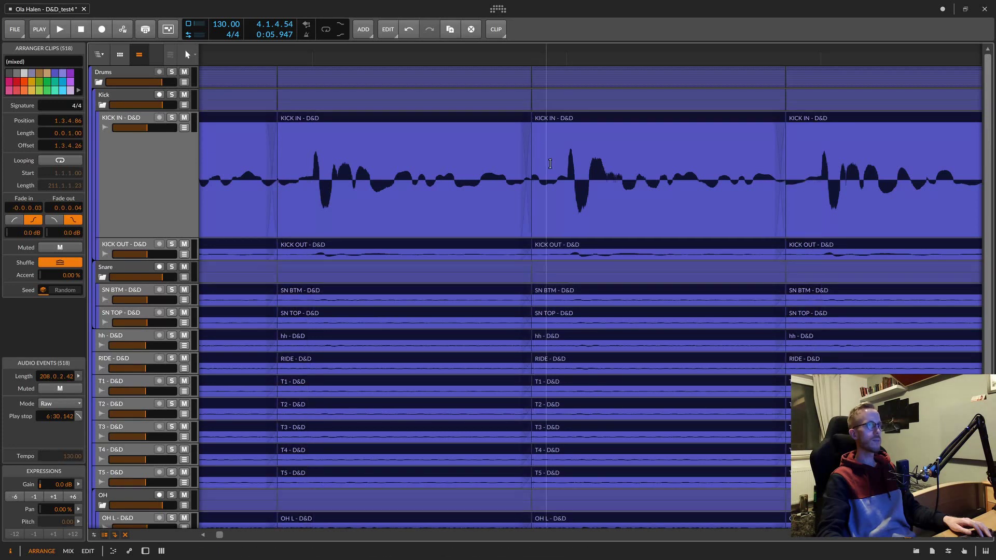
{"action": "scroll", "coordinate": [551, 152], "scroll_direction": "down", "scroll_amount": 3}
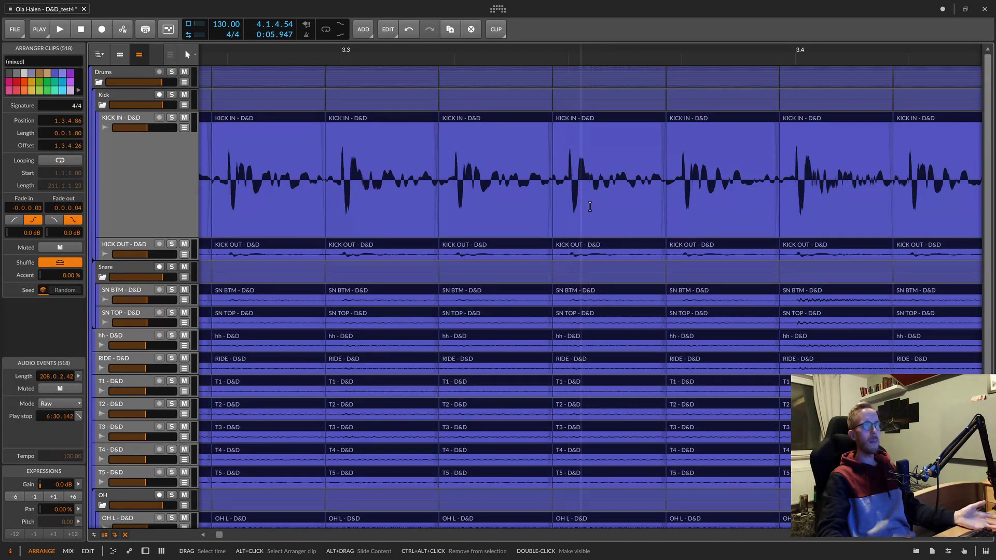
Consolidate the selected slices into one continuous clip per drum track
{"action": "scroll", "coordinate": [568, 180], "scroll_direction": "down", "scroll_amount": 3}
{"action": "scroll", "coordinate": [589, 180], "scroll_direction": "down", "scroll_amount": 3}
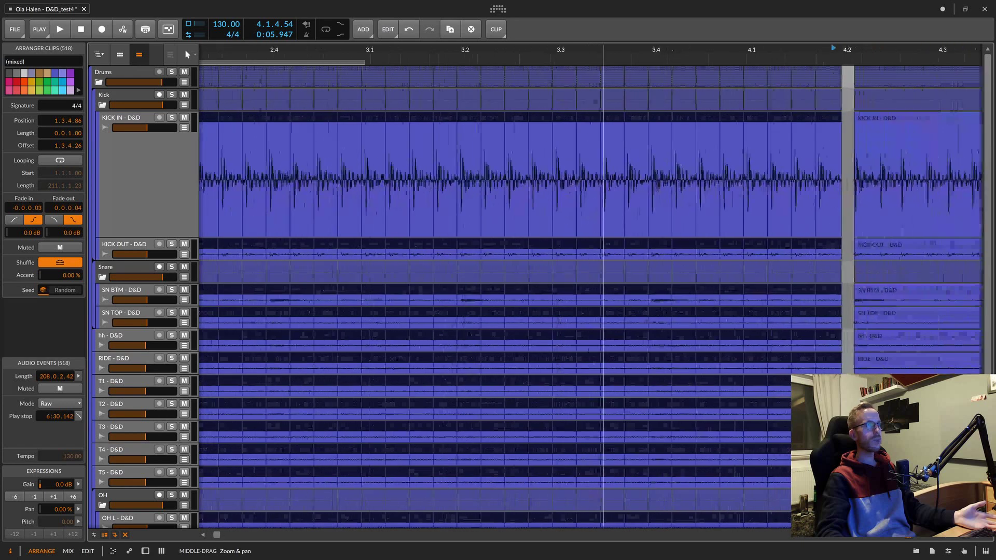
{"action": "scroll", "coordinate": [637, 219], "scroll_direction": "down", "scroll_amount": 3}
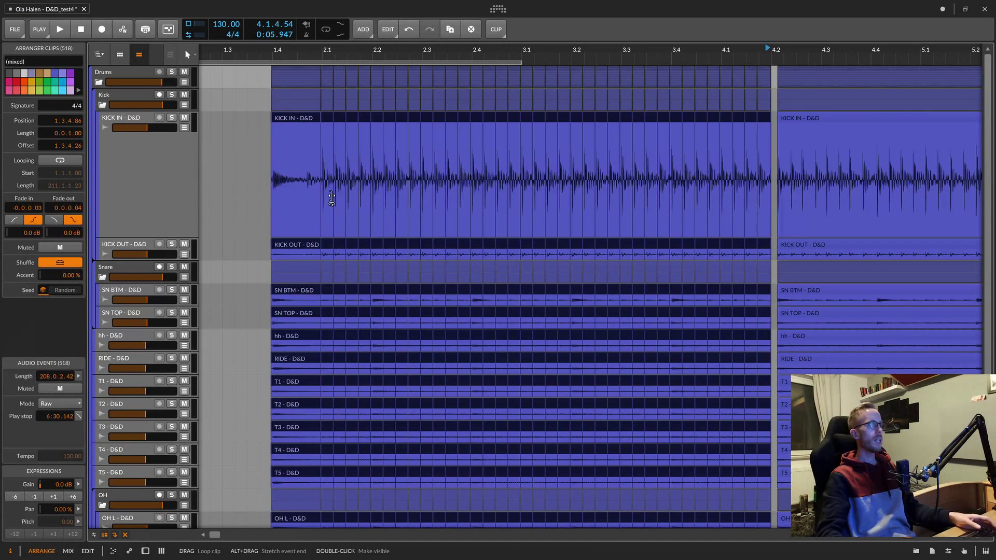
{"action": "scroll", "coordinate": [308, 161], "scroll_direction": "down", "scroll_amount": 3}
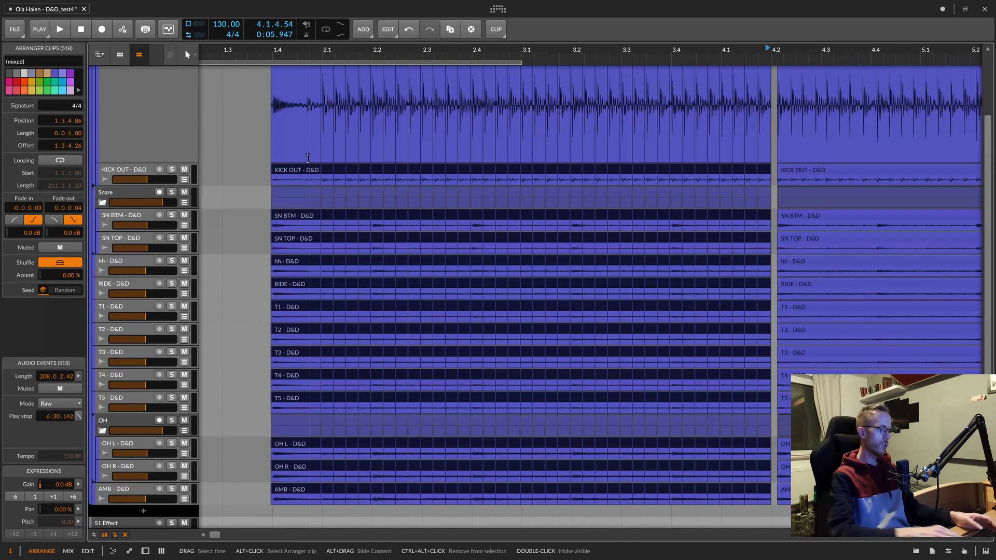
{"action": "key", "text": "ctrl+j"}
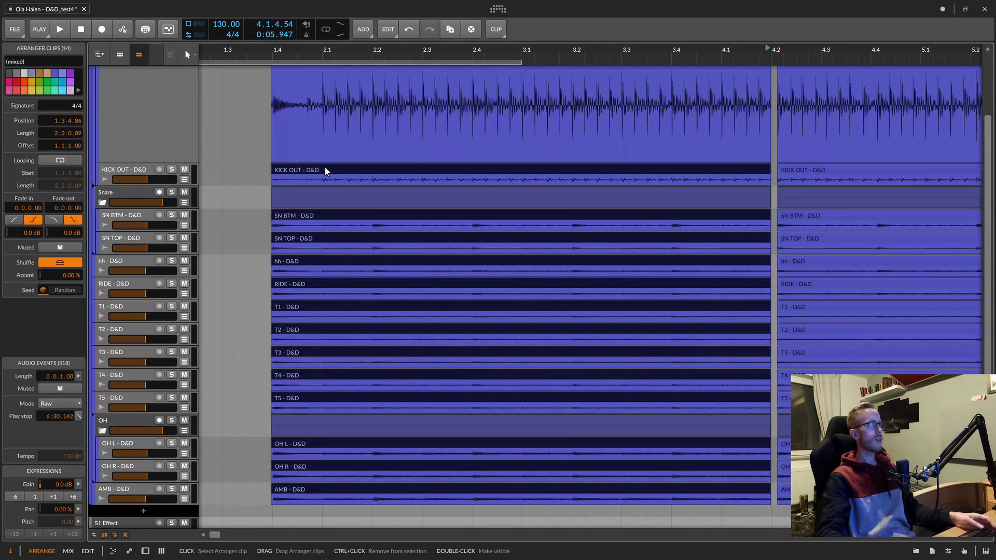
{"action": "scroll", "coordinate": [281, 166], "scroll_direction": "up", "scroll_amount": 3}
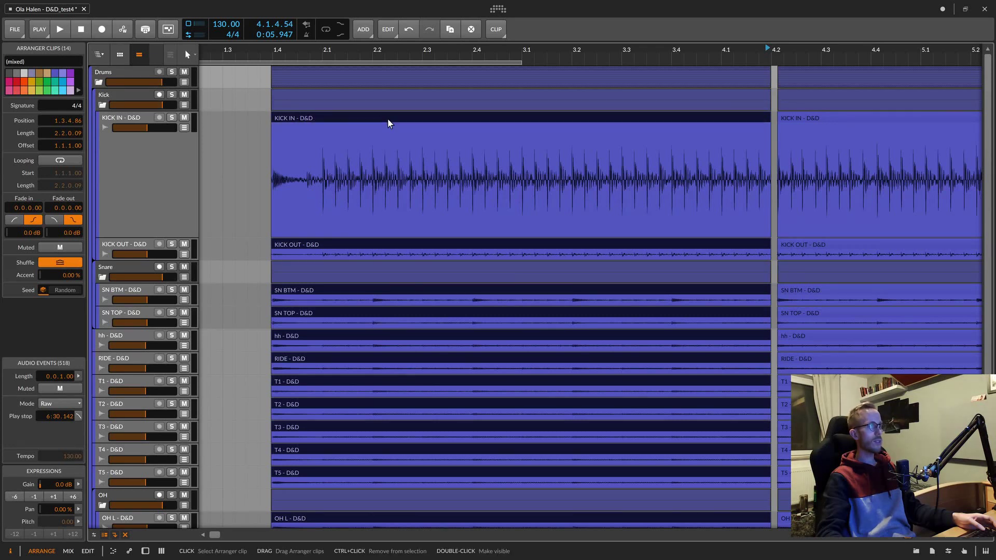
{"action": "scroll", "coordinate": [407, 405], "scroll_direction": "down", "scroll_amount": 3}
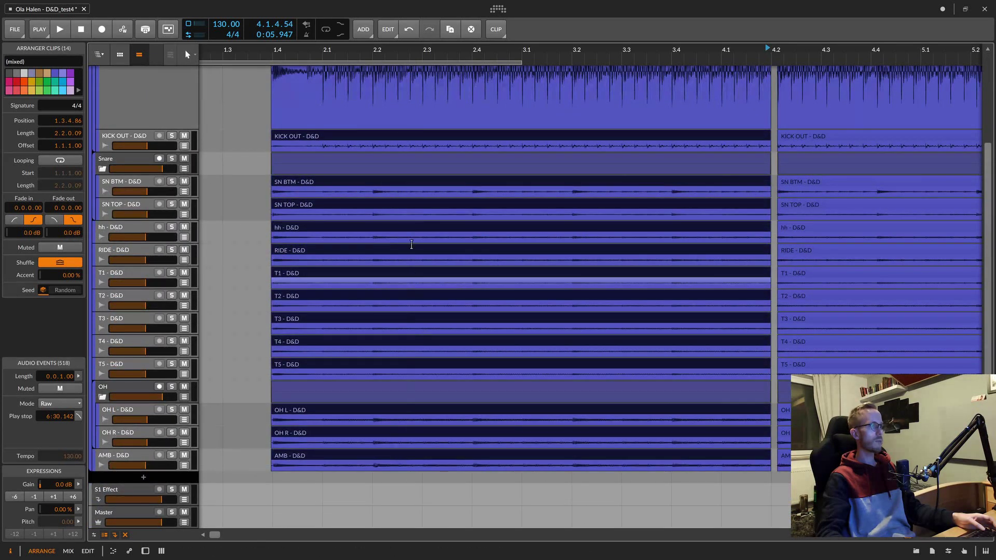
Examine the individual slices inside the consolidated drum clips between 1.4 and 4.2 in the detail editor
{"action": "scroll", "coordinate": [353, 82], "scroll_direction": "up", "scroll_amount": 2}
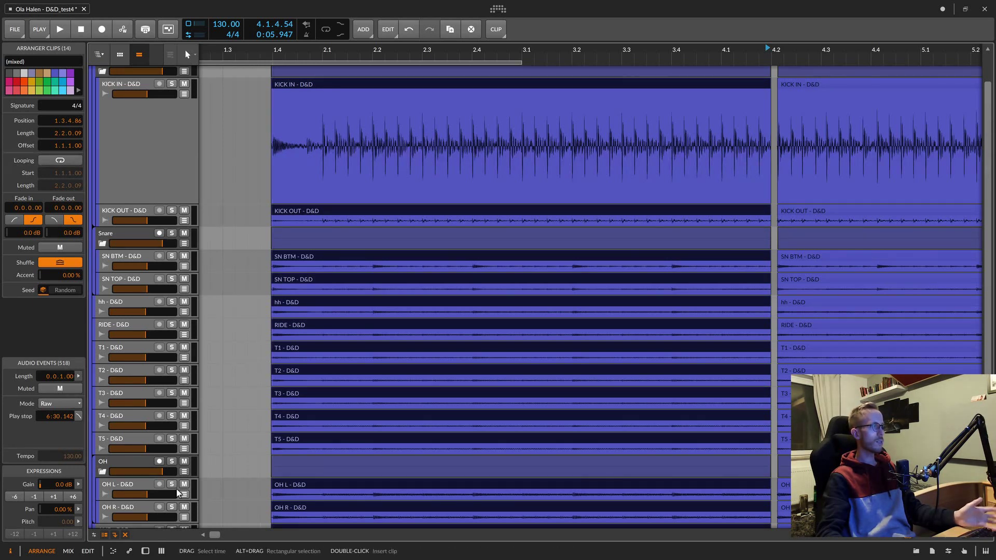
{"action": "left_click", "coordinate": [113, 553]}
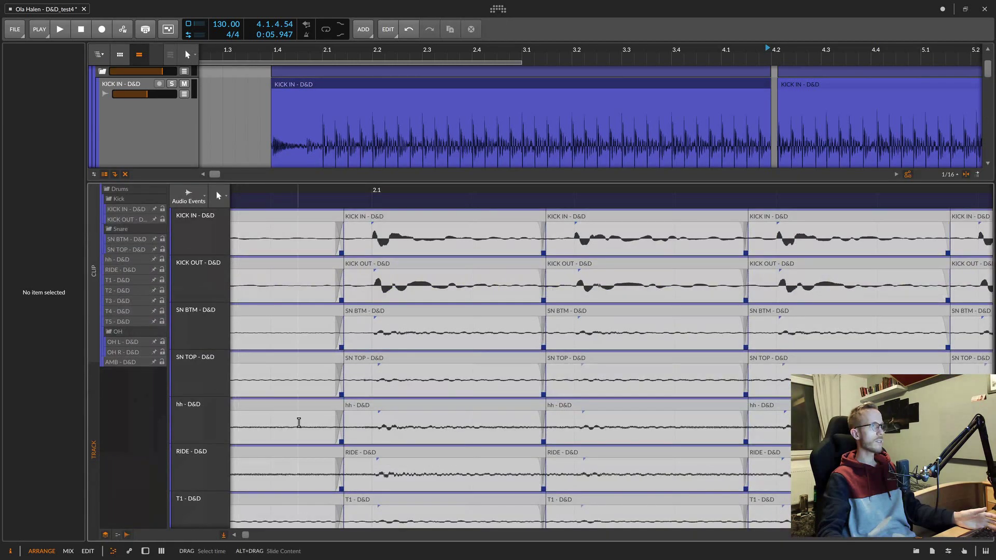
{"action": "scroll", "coordinate": [367, 372], "scroll_direction": "down", "scroll_amount": 10}
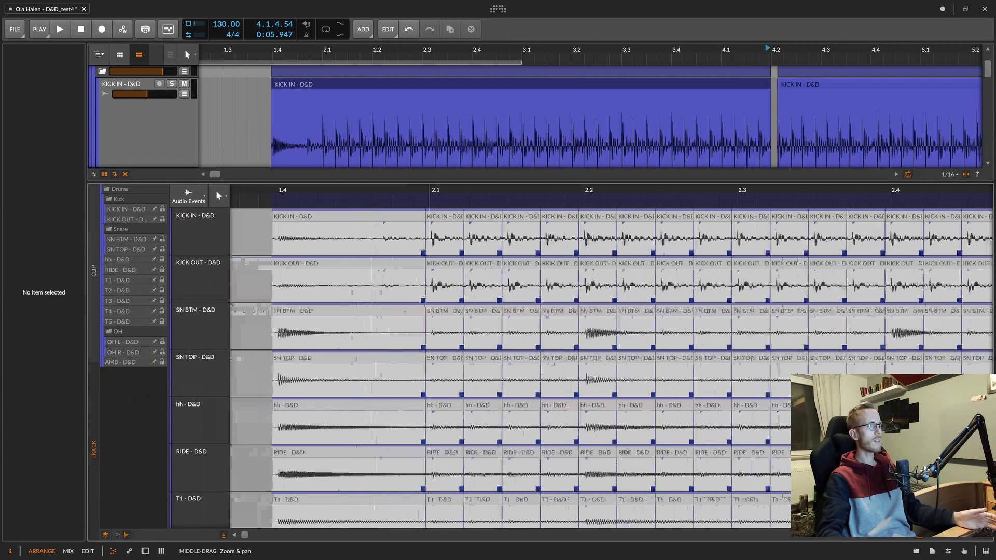
{"action": "scroll", "coordinate": [301, 372], "scroll_direction": "up", "scroll_amount": 5}
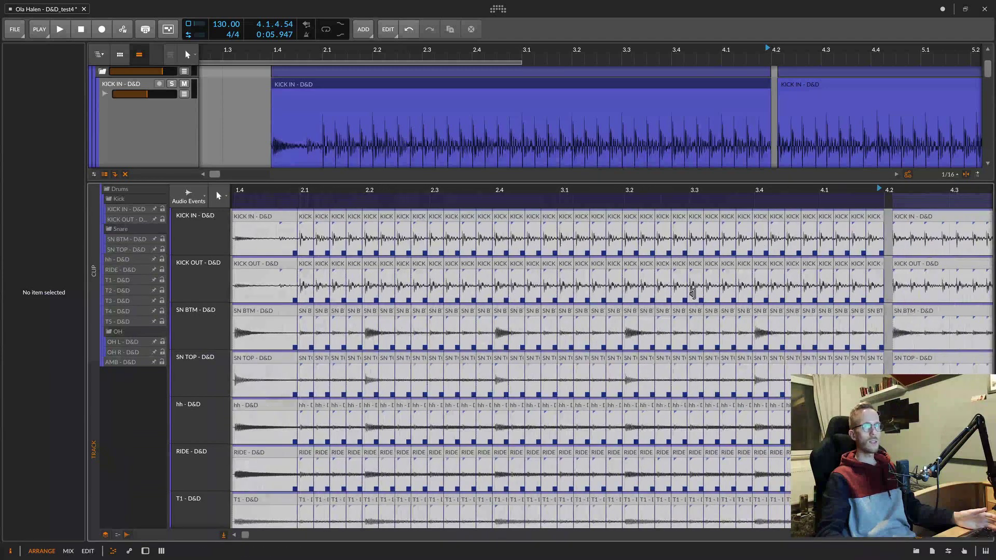
{"action": "scroll", "coordinate": [812, 316], "scroll_direction": "up", "scroll_amount": 4}
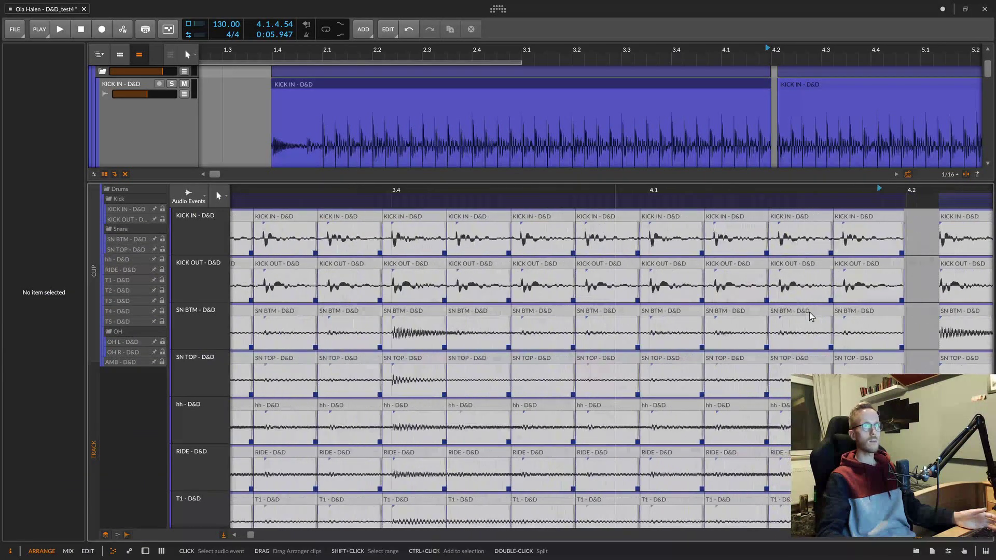
{"action": "left_click", "coordinate": [114, 552]}
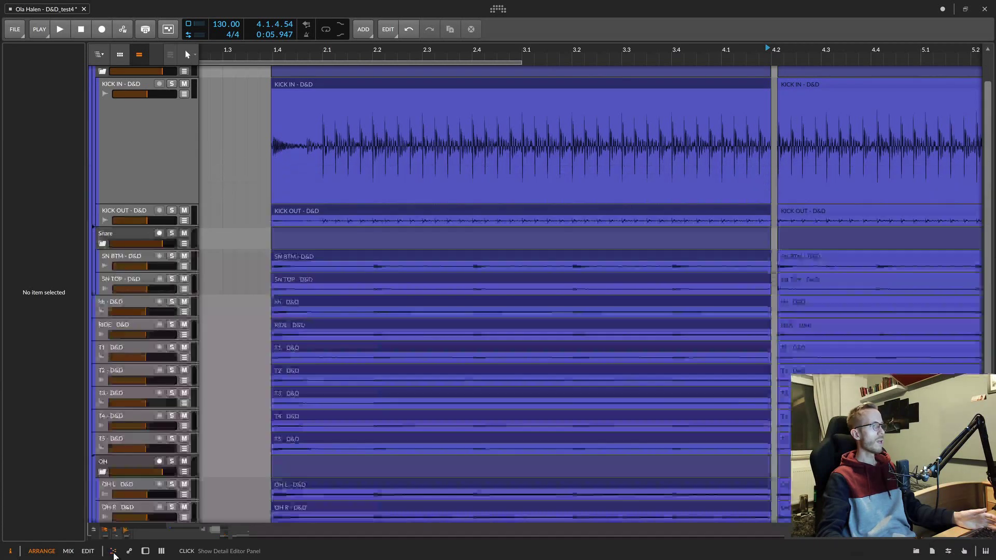
Bounce the consolidated clips in place on all drum tracks and select the bounced clips together from KICK IN to AMB
{"action": "right_click", "coordinate": [344, 255]}
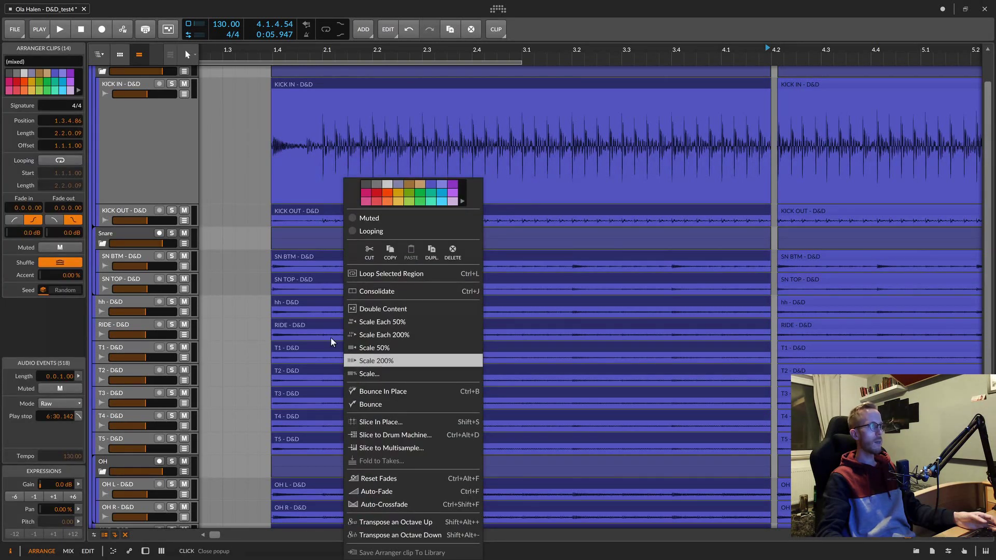
{"action": "key", "text": "Return"}
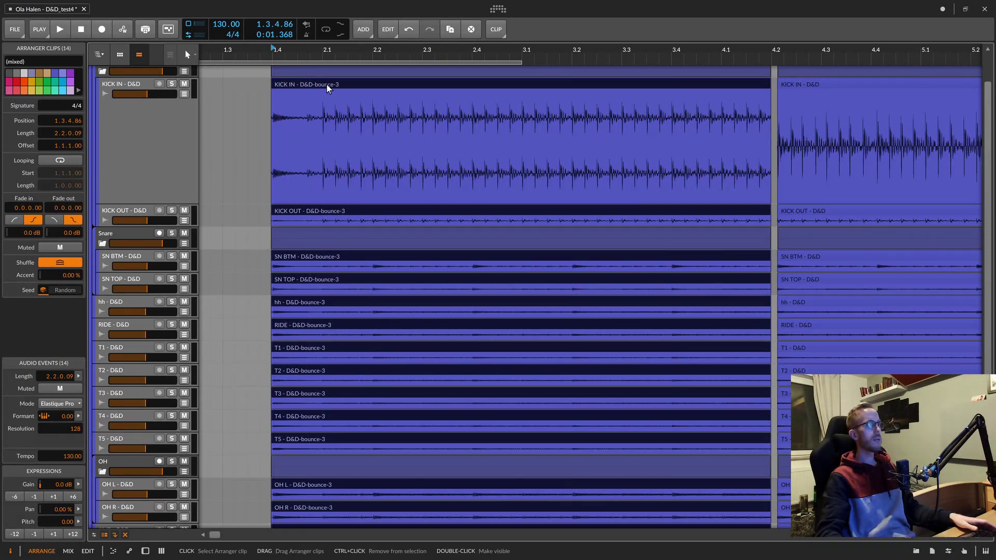
{"action": "left_click", "coordinate": [224, 93]}
{"action": "left_click", "coordinate": [282, 82]}
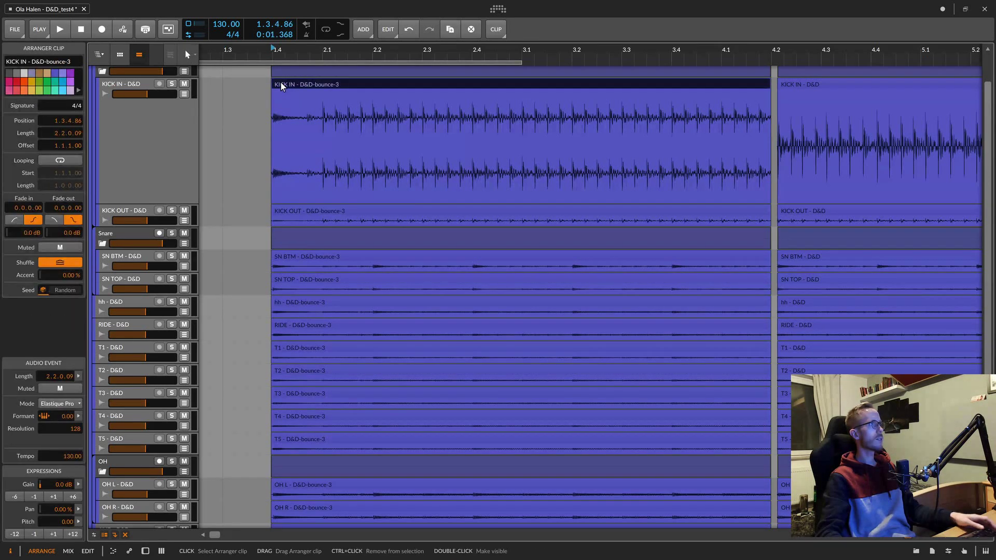
{"action": "left_click_drag", "start_coordinate": [244, 83], "coordinate": [446, 525]}
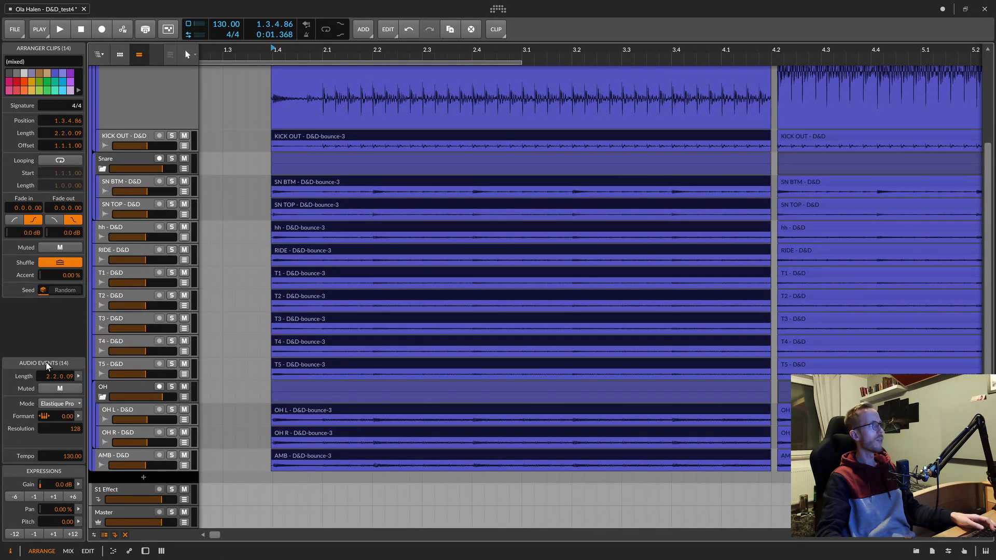
Play back the bounced drum section from just before 1.4 to past 4.2
{"action": "scroll", "coordinate": [177, 258], "scroll_direction": "up", "scroll_amount": 3}
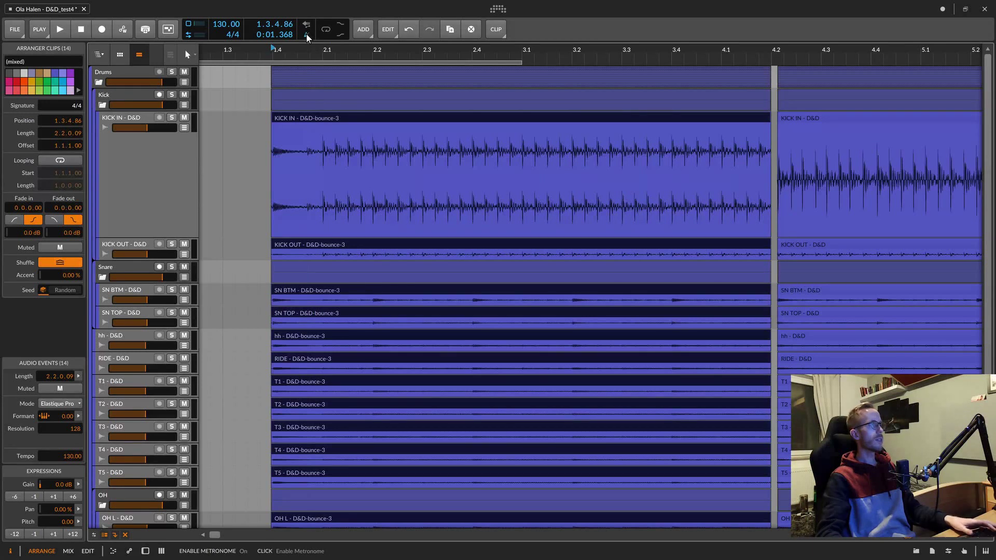
{"action": "key", "text": "space"}
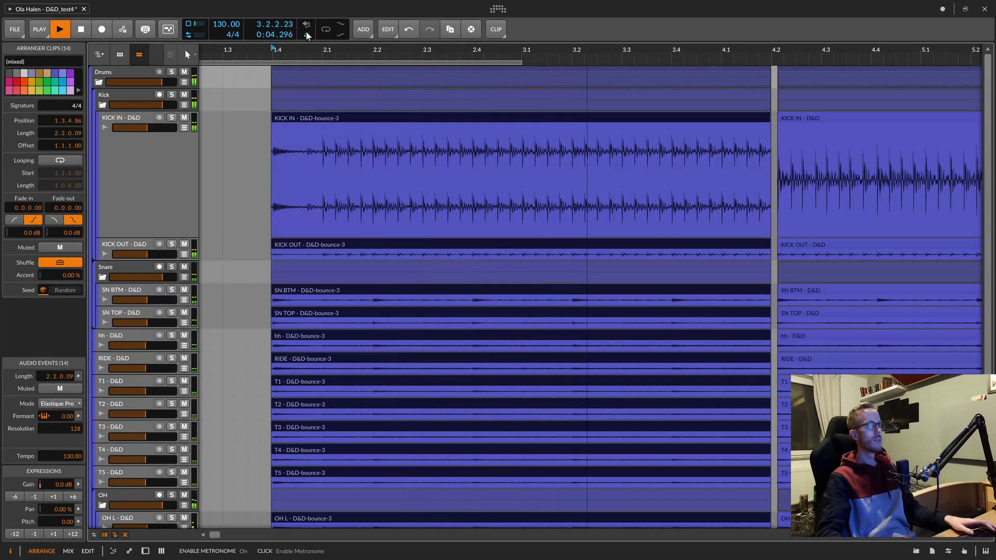
{"action": "key", "text": "space"}
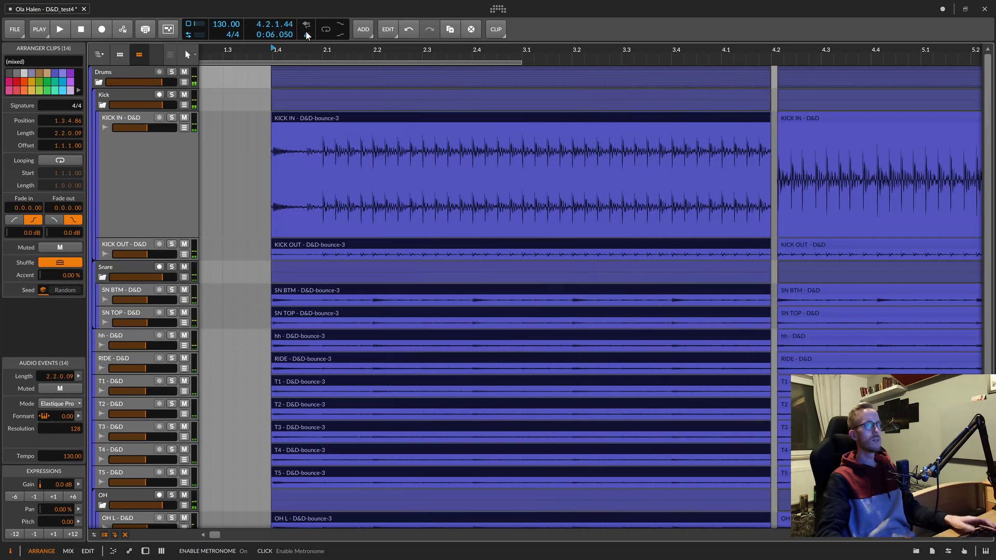